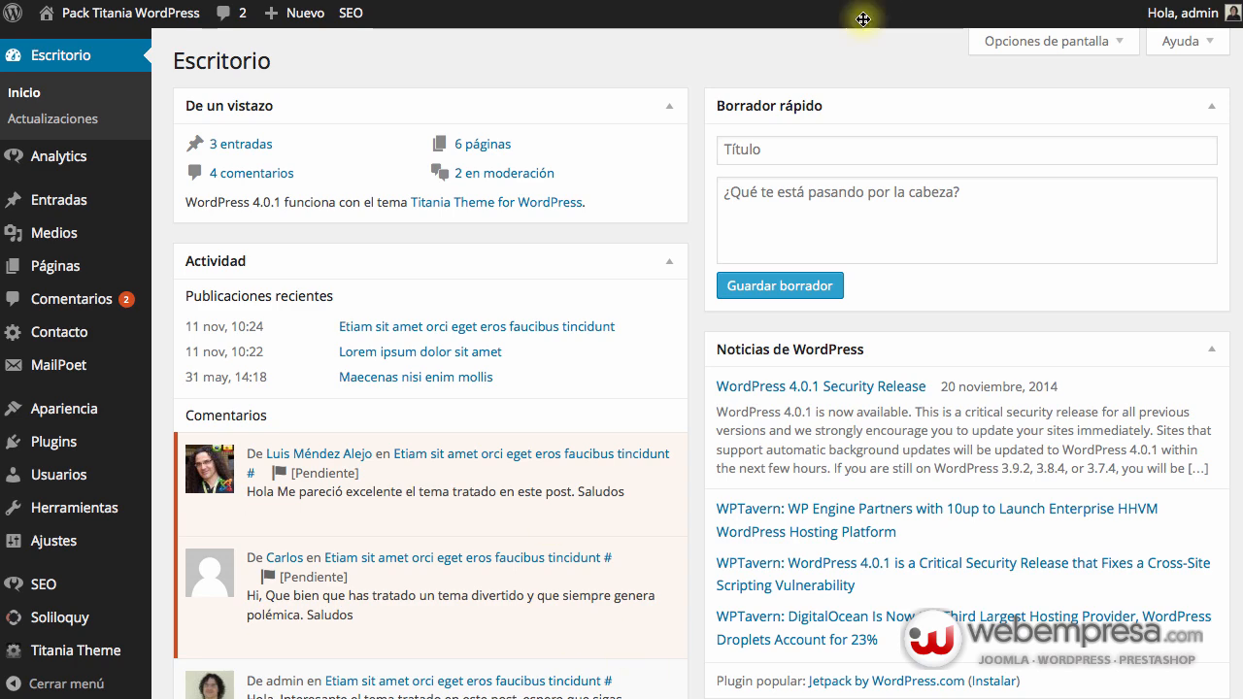
# Look over the WordPress dashboard, the site's blog page and its home page.
pyautogui.scroll(-5, 629, 378)
pyautogui.scroll(5, 622, 374)
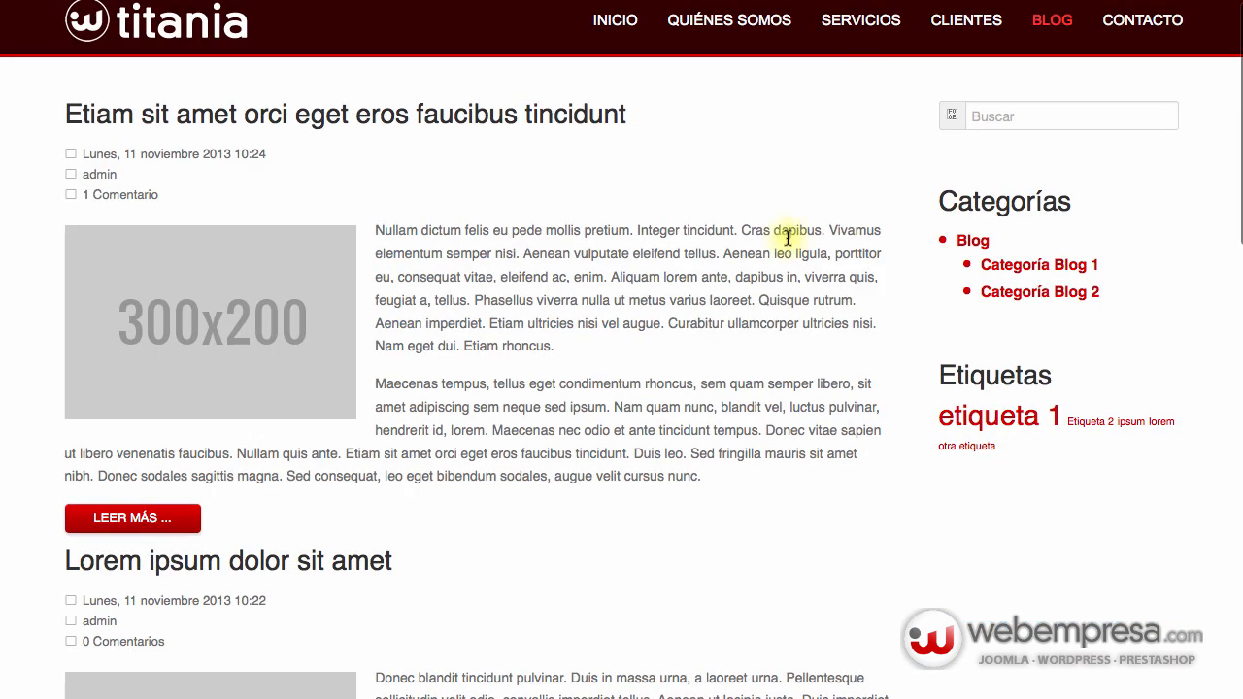
pyautogui.scroll(1, 303, 90)
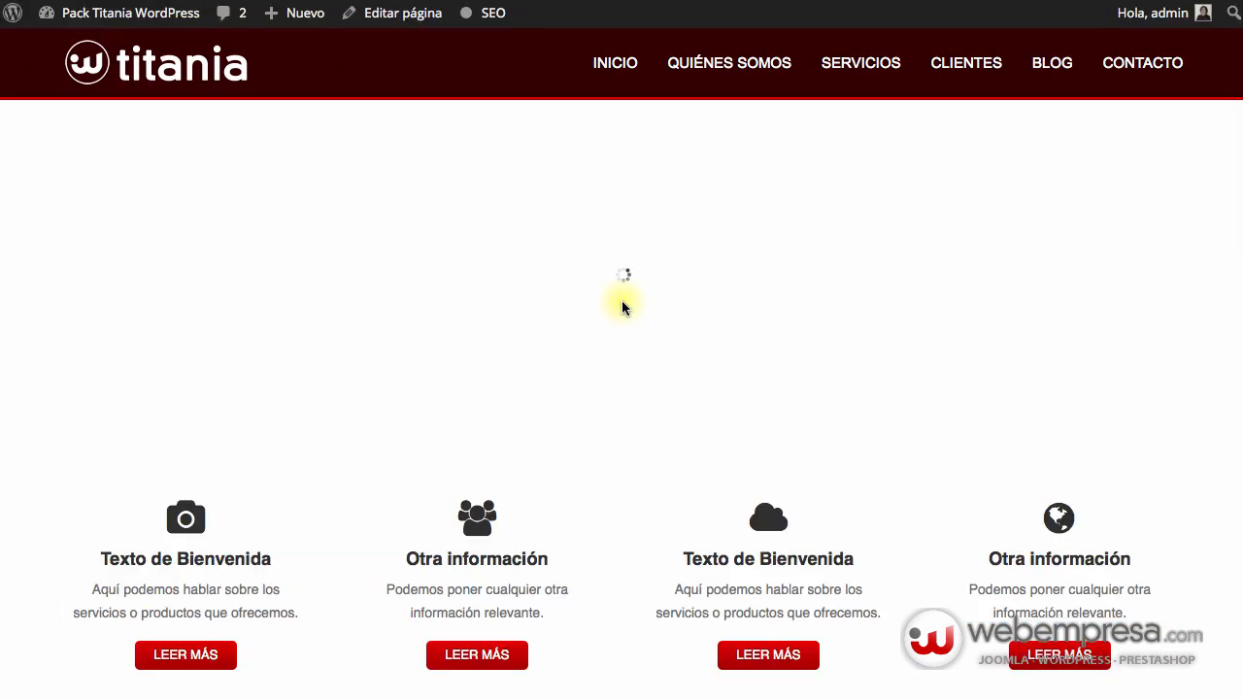
pyautogui.scroll(-9, 624, 298)
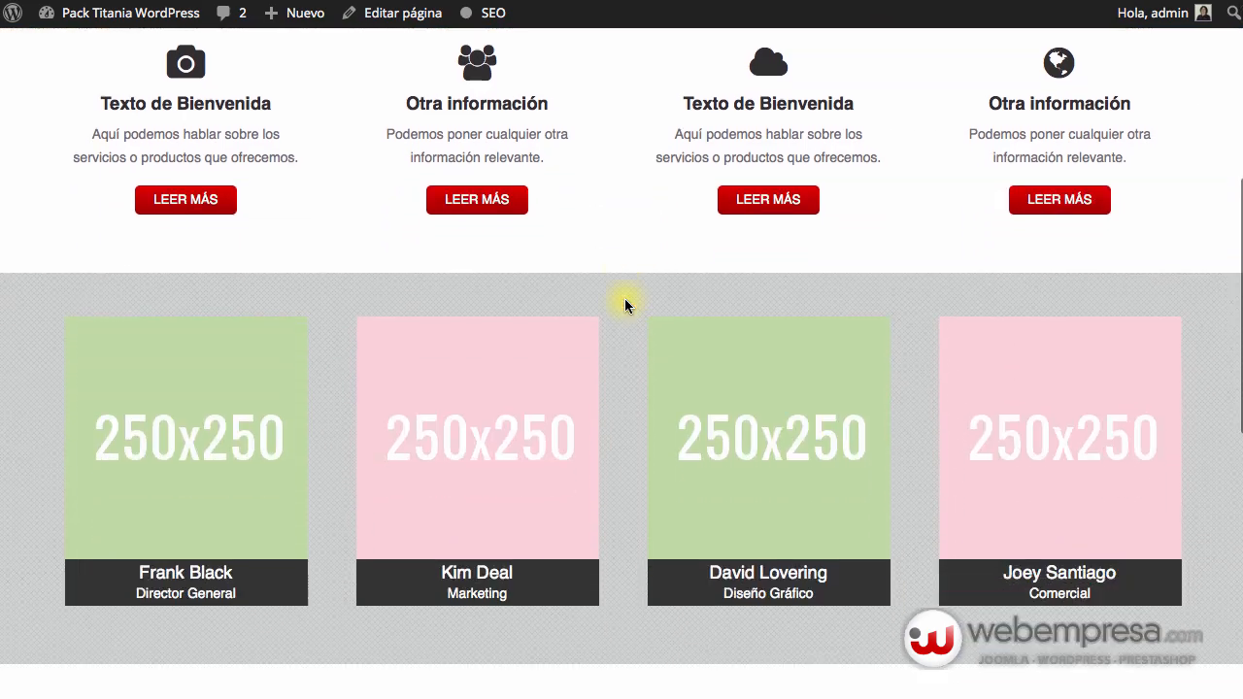
pyautogui.scroll(9, 624, 299)
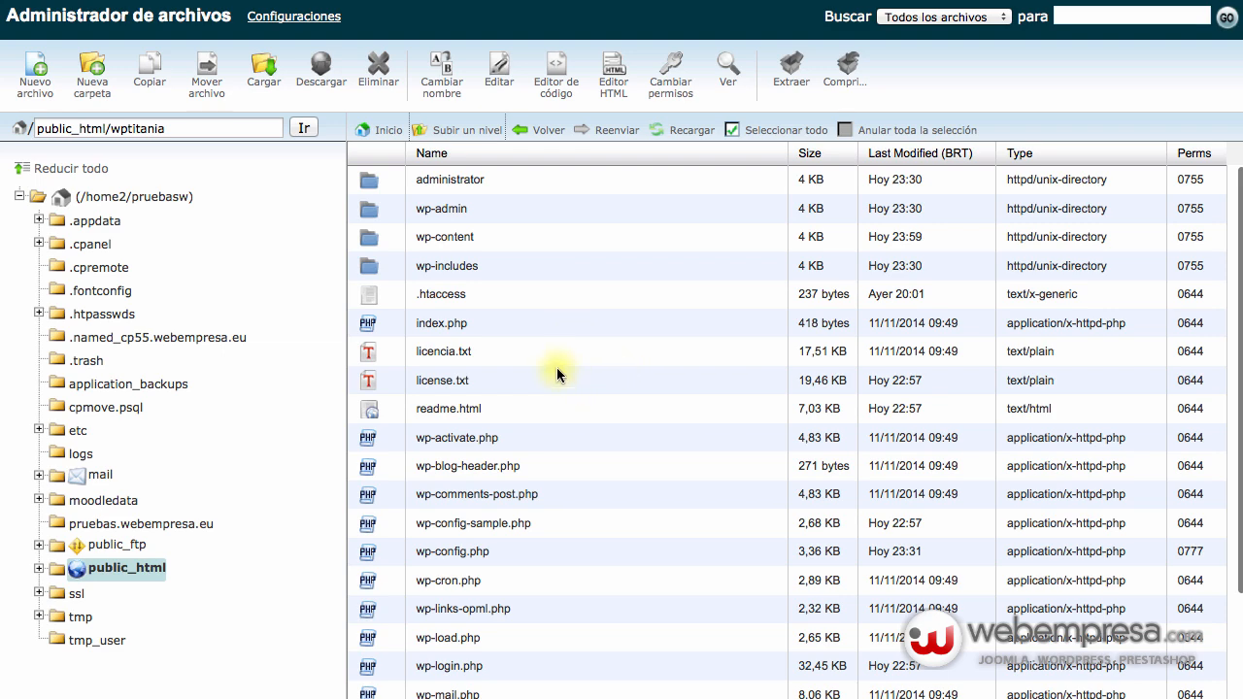
# In the cPanel file manager, delete the titania_wp folder from wptitania/wp-content/themes.
pyautogui.doubleClick(484, 233)
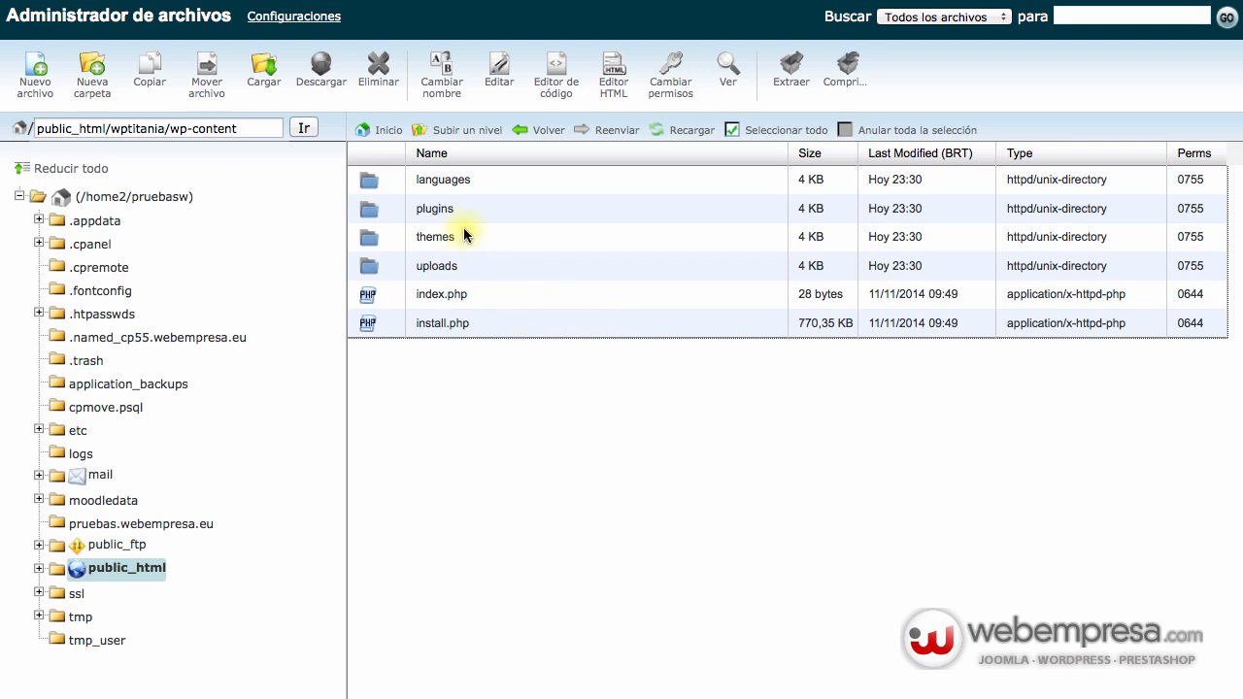
pyautogui.doubleClick(467, 243)
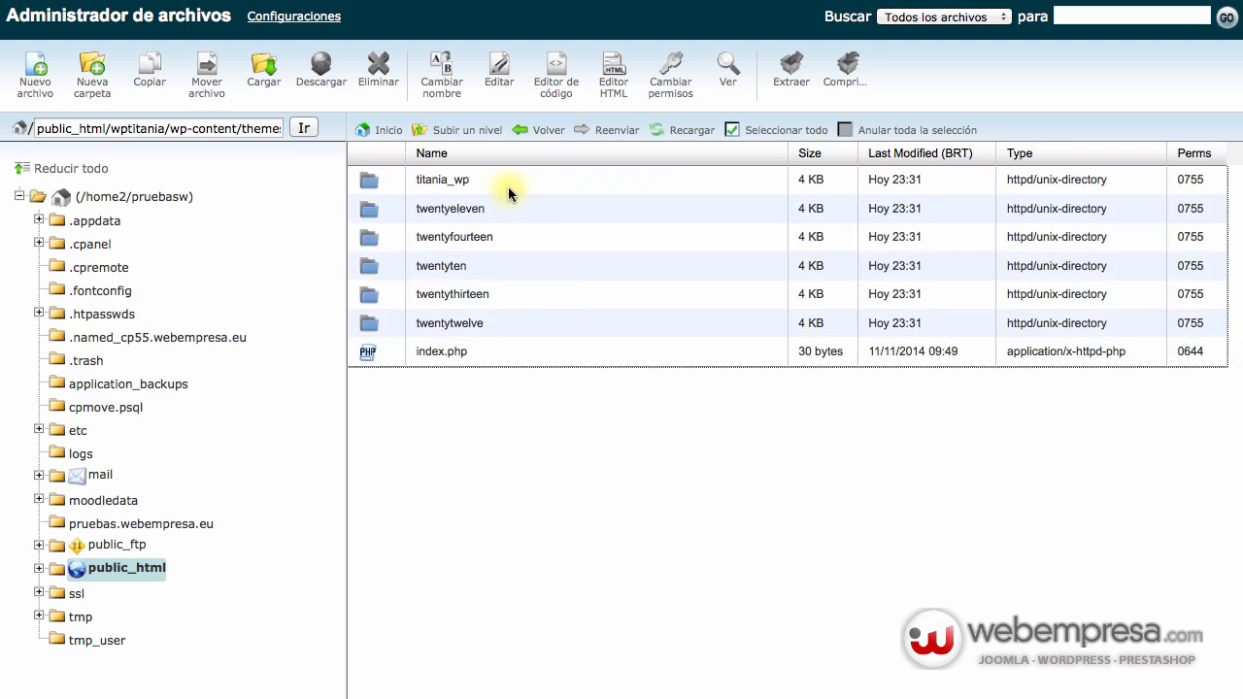
pyautogui.click(500, 180)
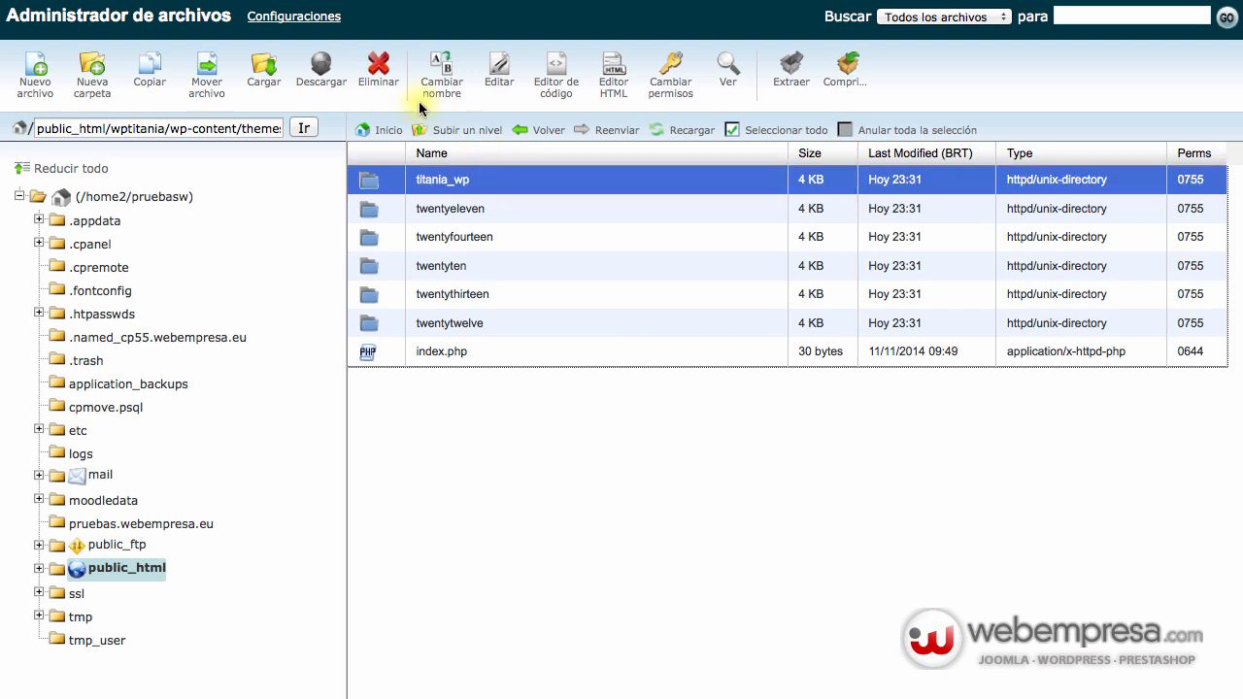
pyautogui.click(379, 68)
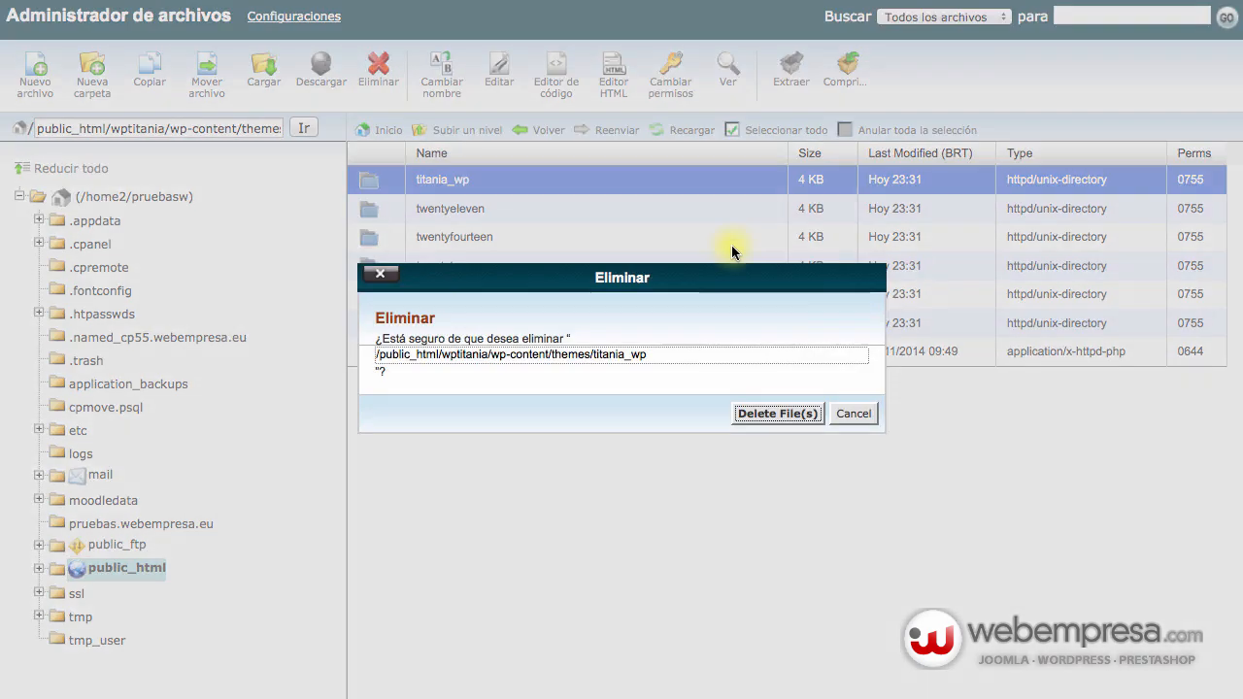
pyautogui.click(787, 414)
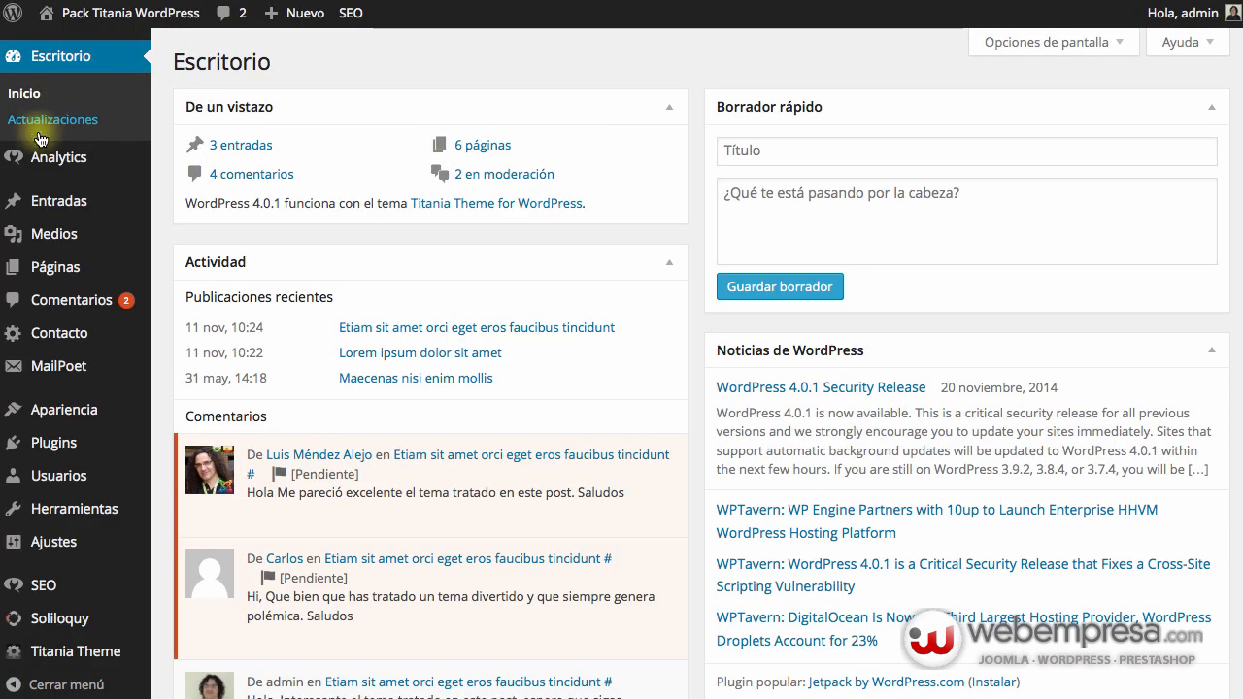
# Activate the Twenty Eleven theme in WordPress and review the site's home page with it.
pyautogui.moveTo(58, 410)
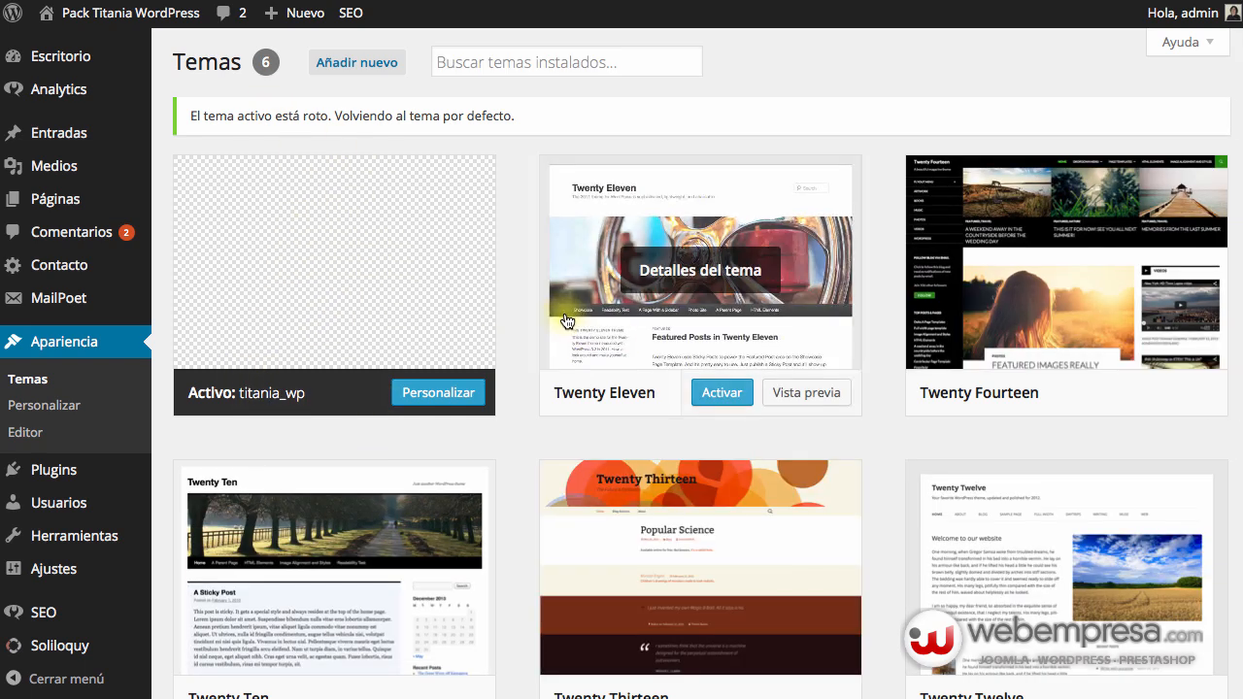
pyautogui.click(721, 394)
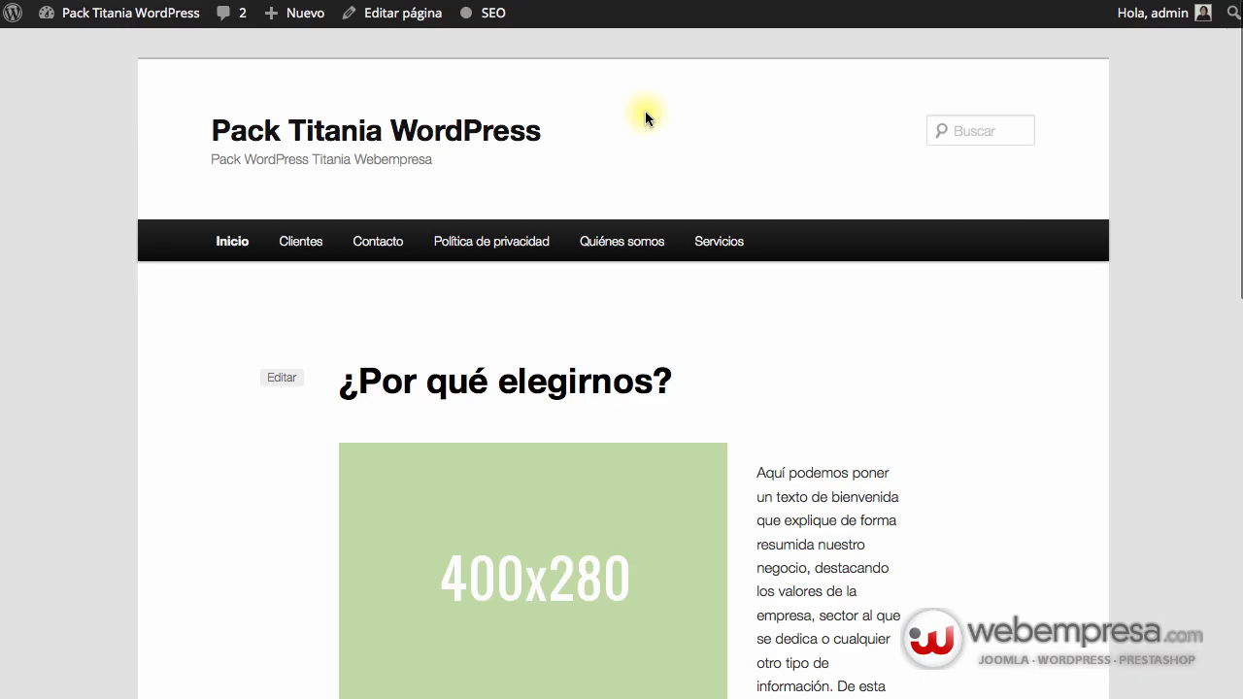
pyautogui.scroll(-15, 639, 129)
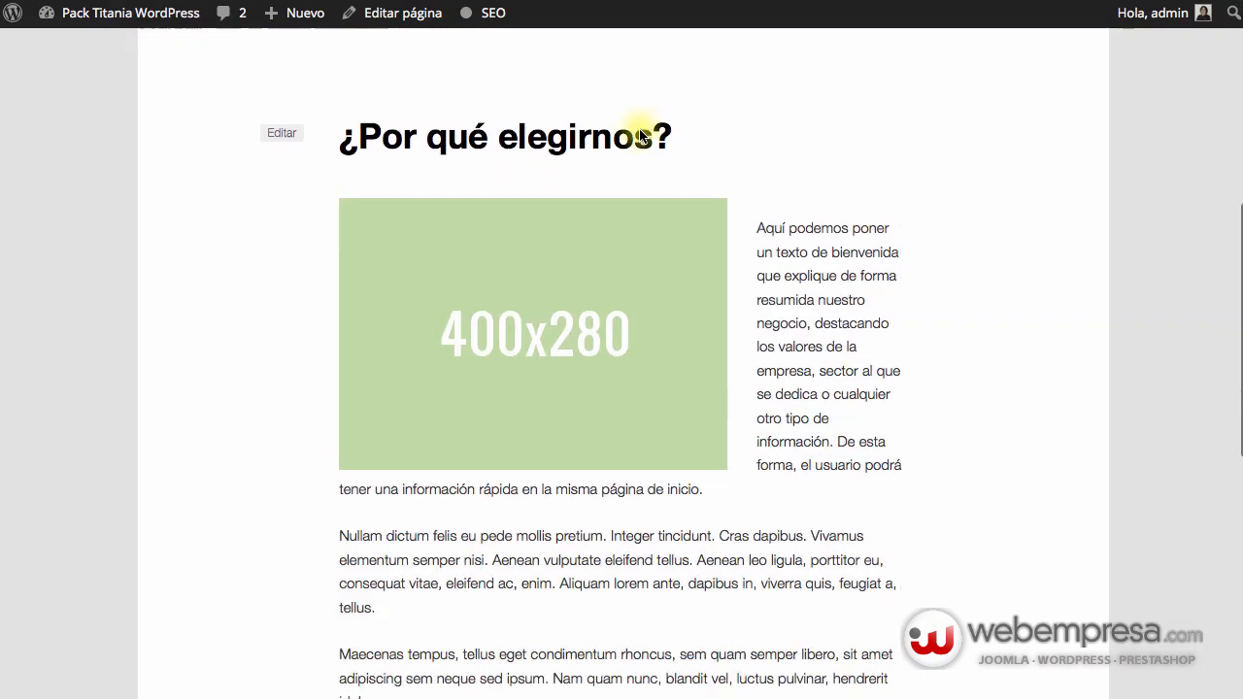
pyautogui.scroll(15, 639, 129)
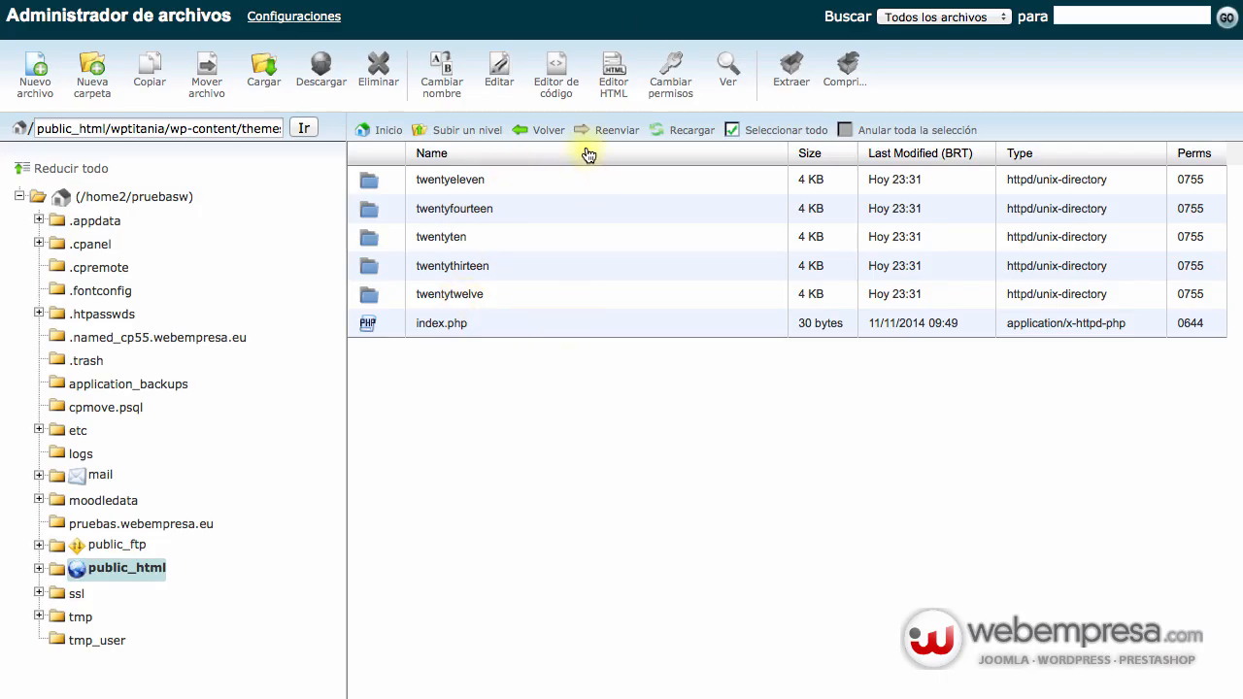
# Go up to wp-content in the file manager, and check the backup set's details in the XCloner plugin's backup list in WordPress.
pyautogui.click(470, 133)
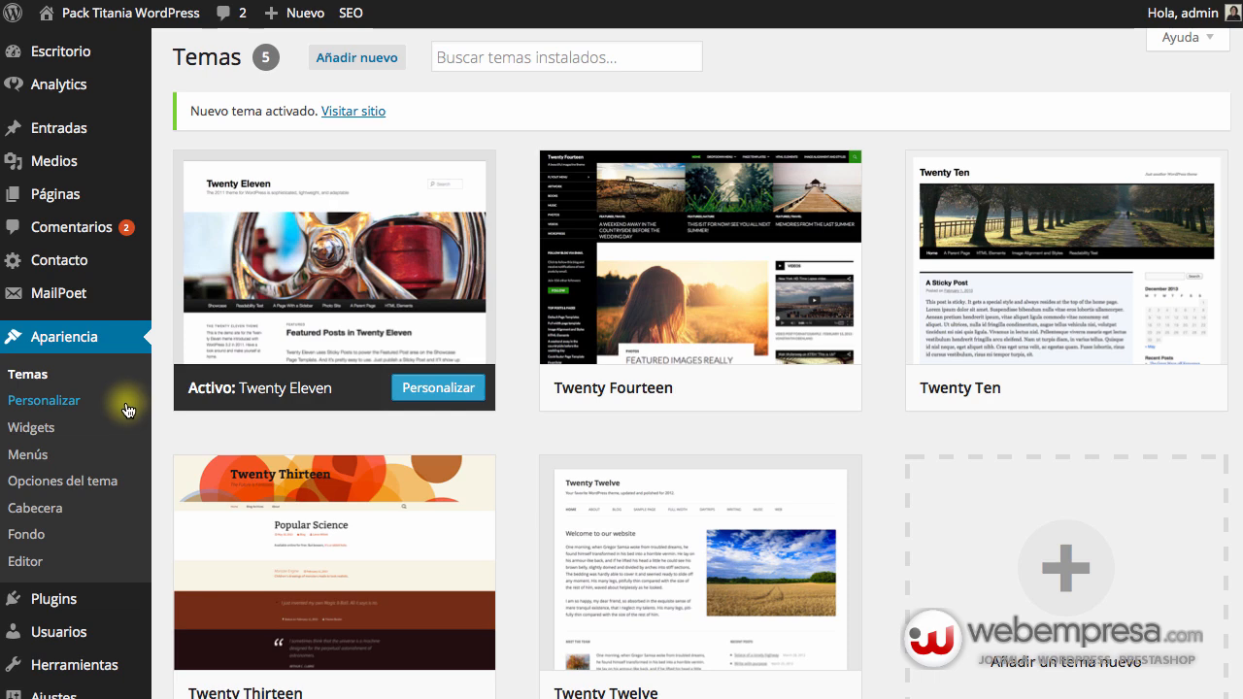
pyautogui.scroll(-1, 21, 510)
pyautogui.scroll(1, 58, 417)
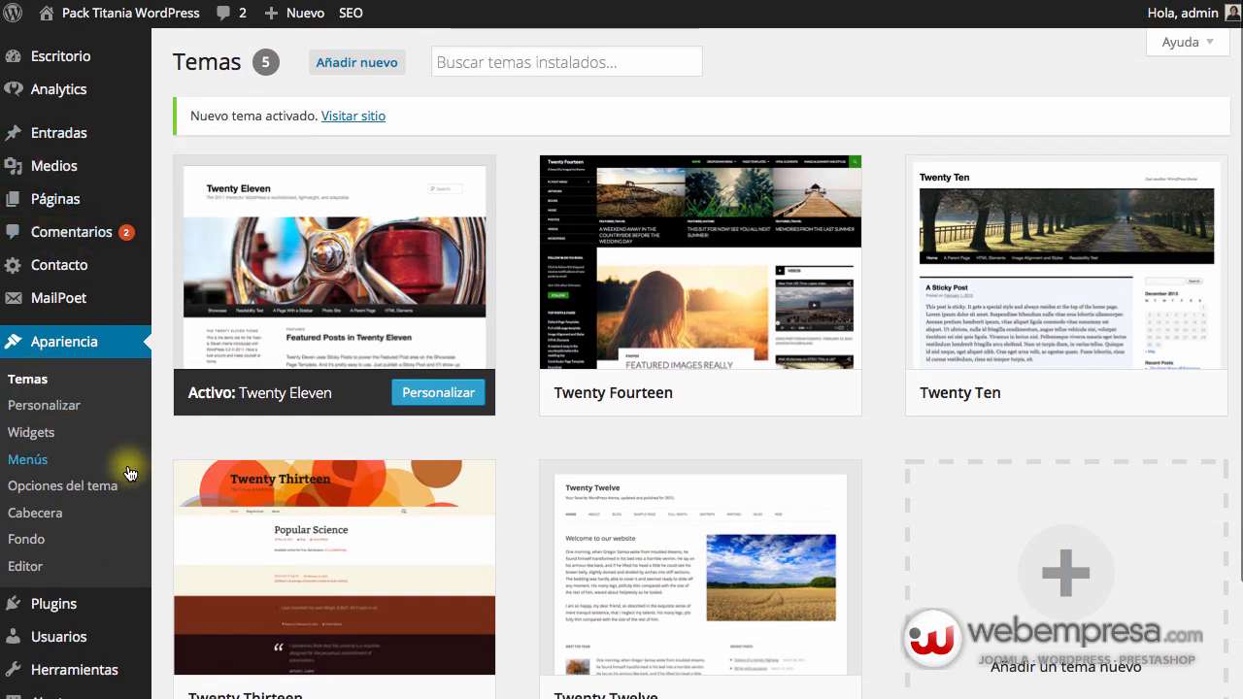
pyautogui.moveTo(78, 600)
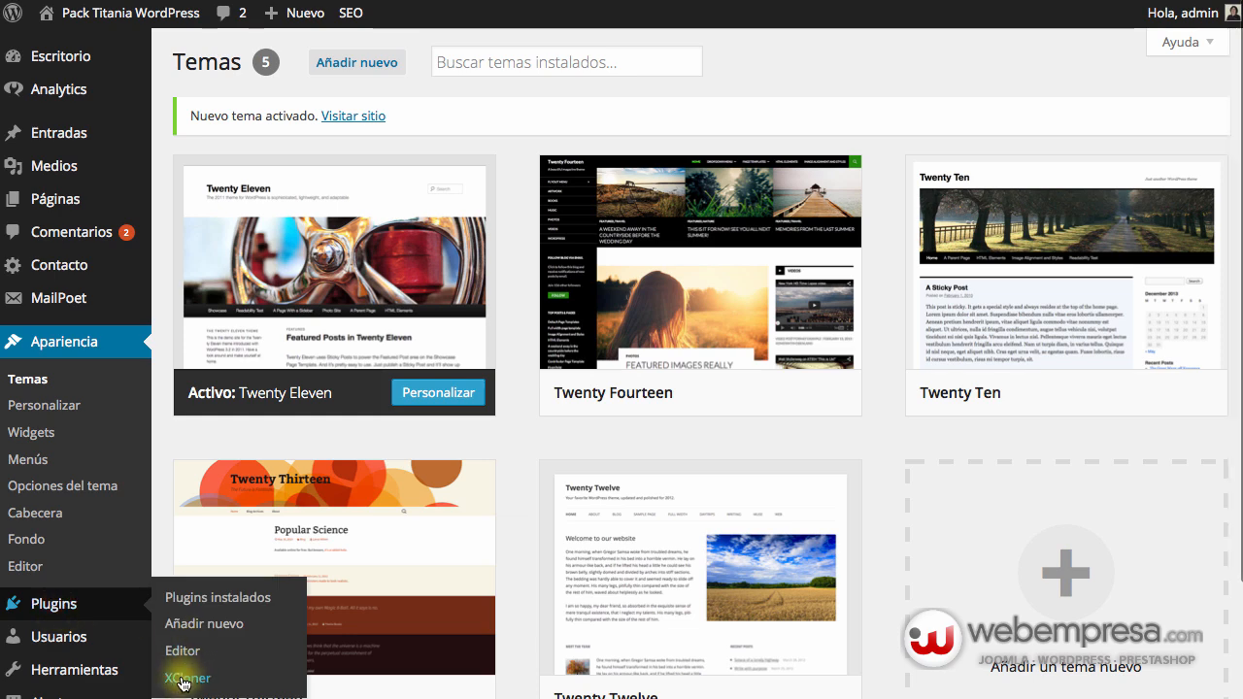
pyautogui.moveTo(396, 644)
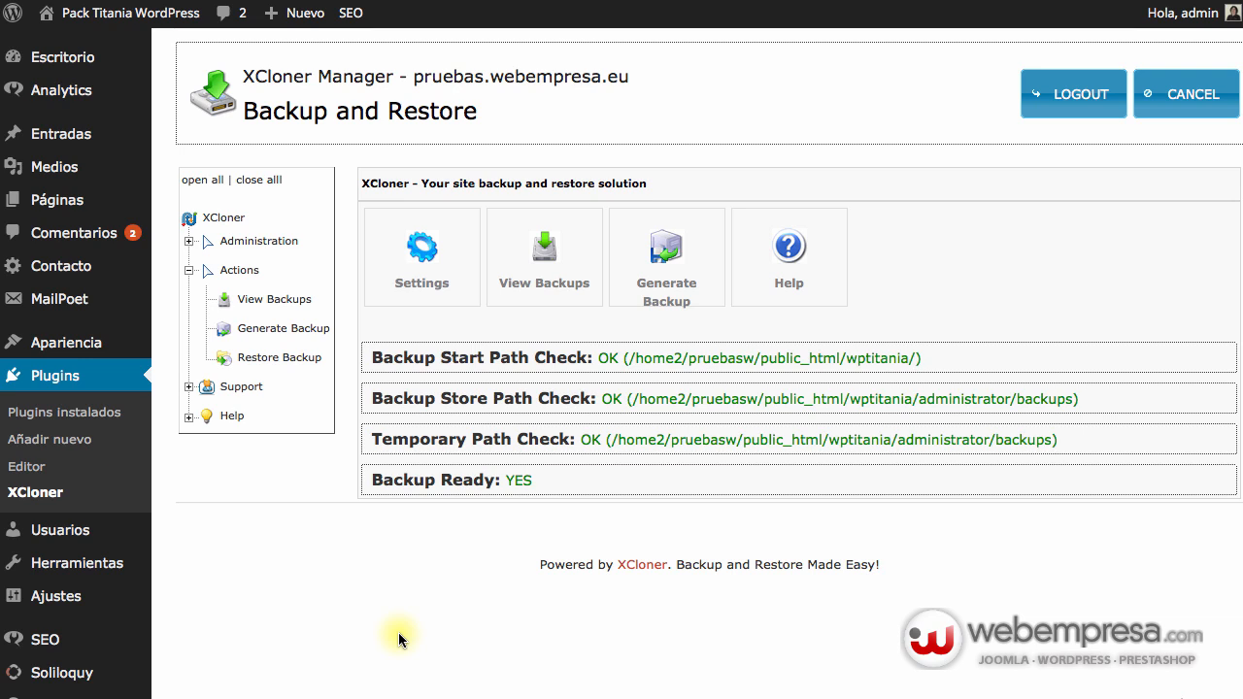
pyautogui.click(540, 274)
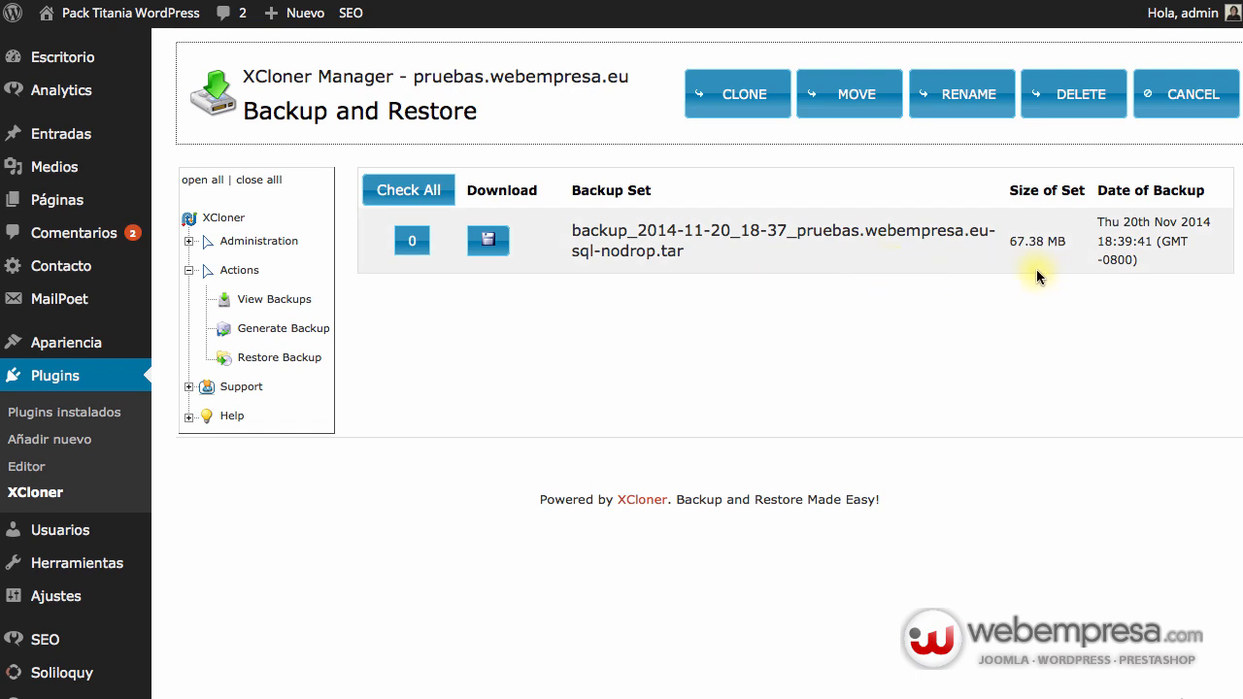
pyautogui.doubleClick(1134, 220)
pyautogui.click(904, 293)
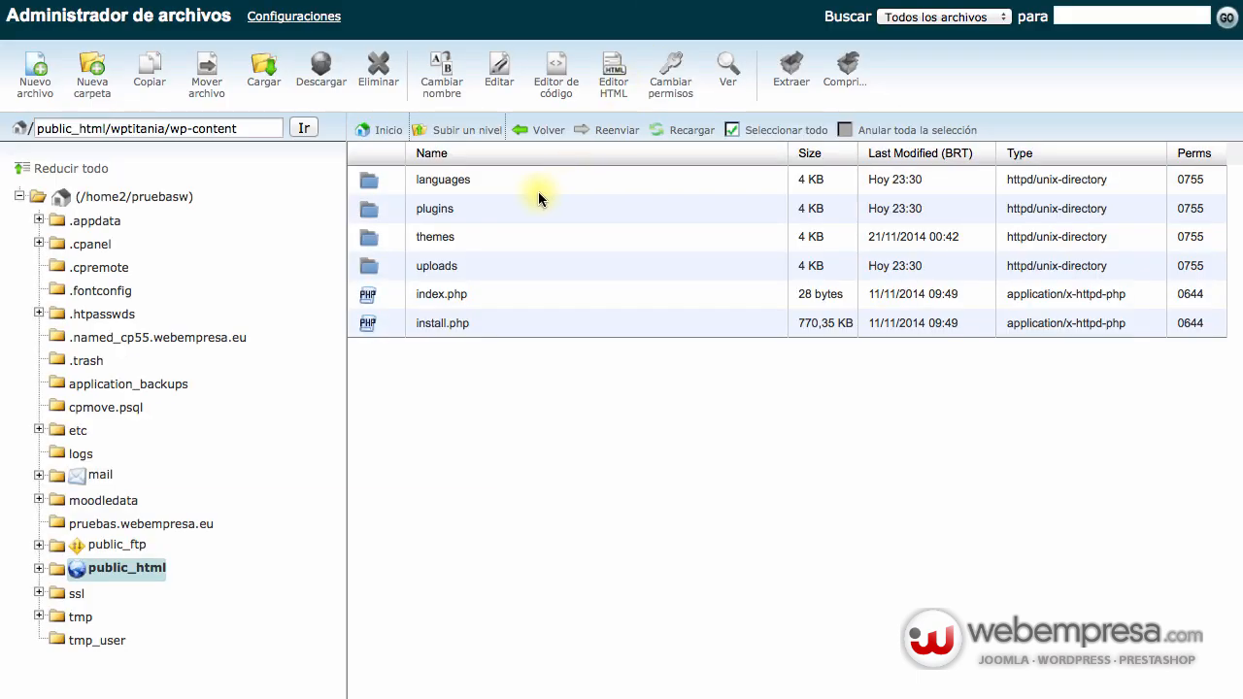
# In the file manager, go to public_html/wptitania/administrator/backups and select backup_2014-11-20_18-37_pruebas.webempresa.eu-sql-nodrop.tar.
pyautogui.moveTo(239, 129); pyautogui.dragTo(171, 127)
pyautogui.press('BackSpace')
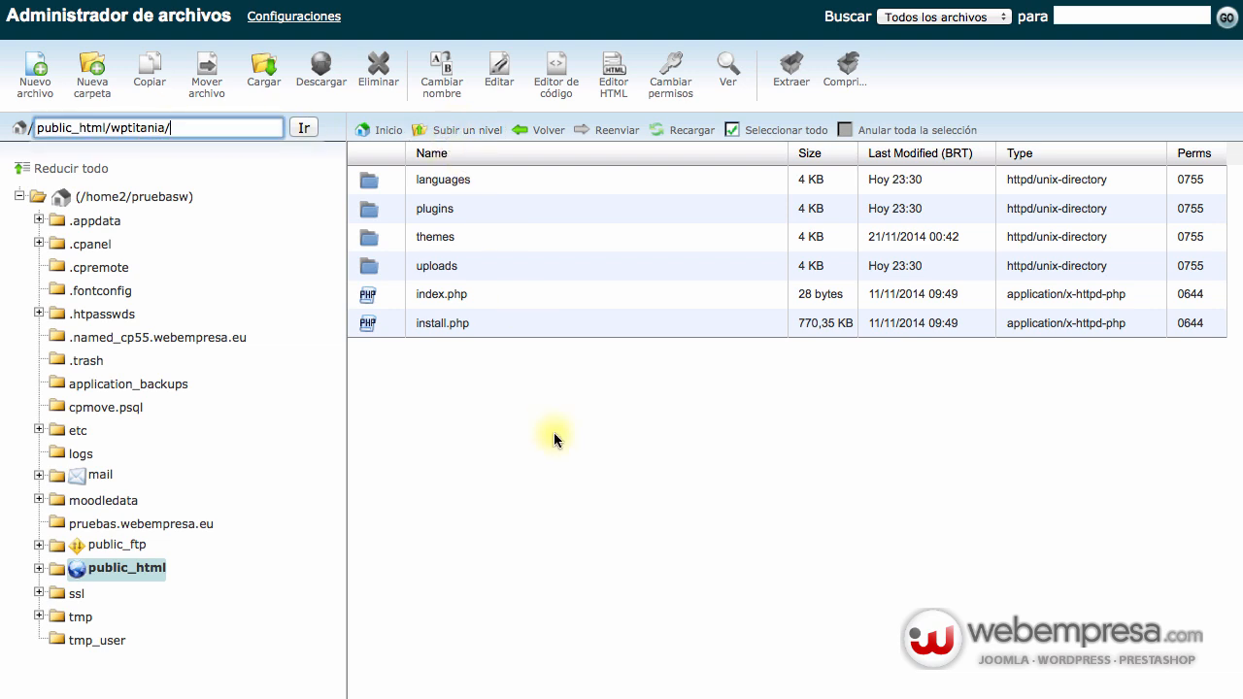
pyautogui.press('Return')
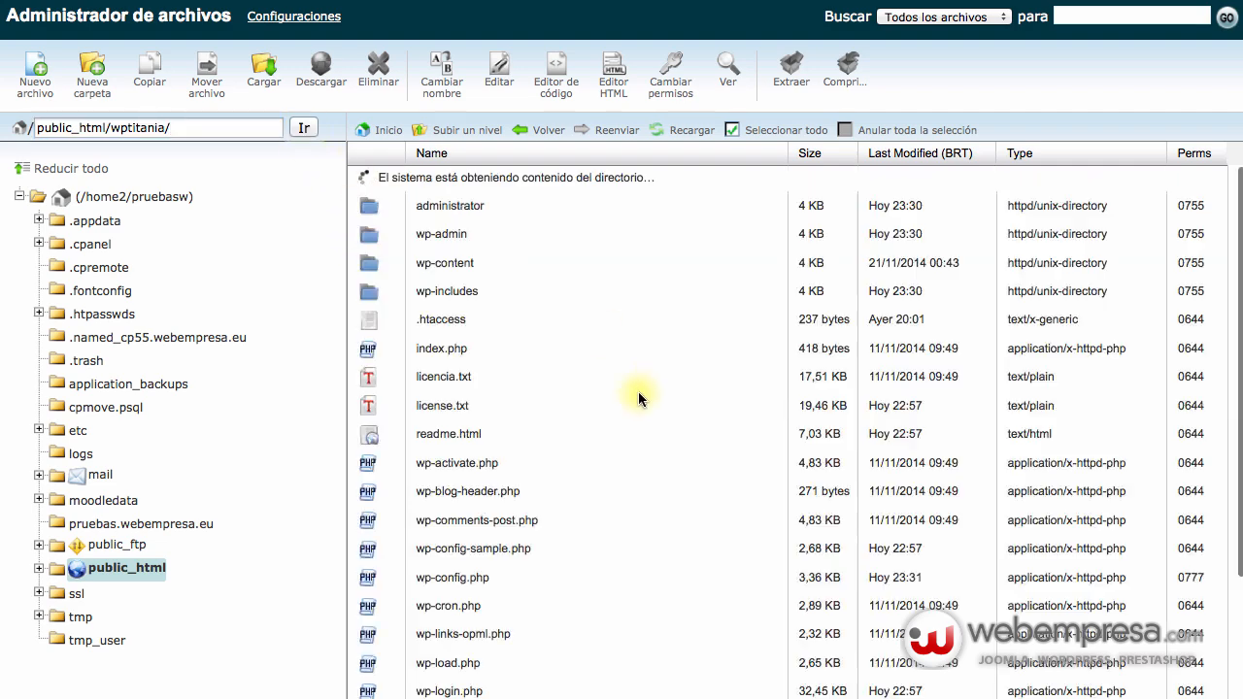
pyautogui.scroll(-3, 563, 295)
pyautogui.scroll(3, 565, 297)
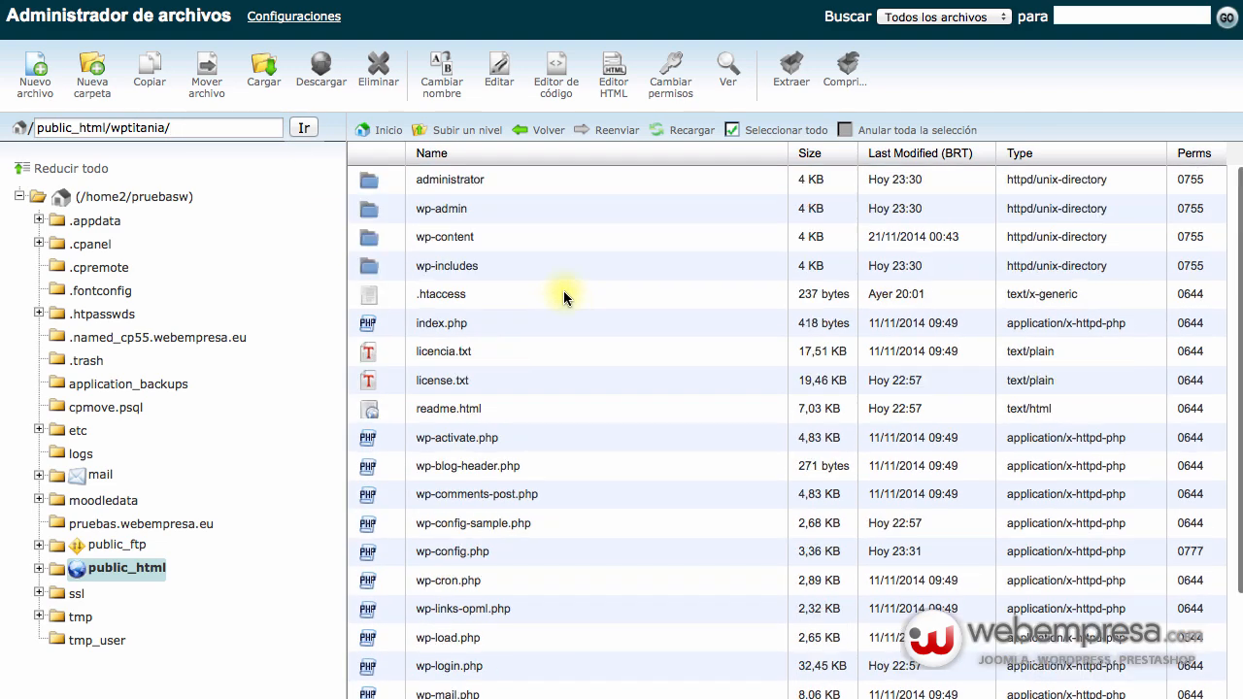
pyautogui.click(485, 179)
pyautogui.doubleClick(497, 178)
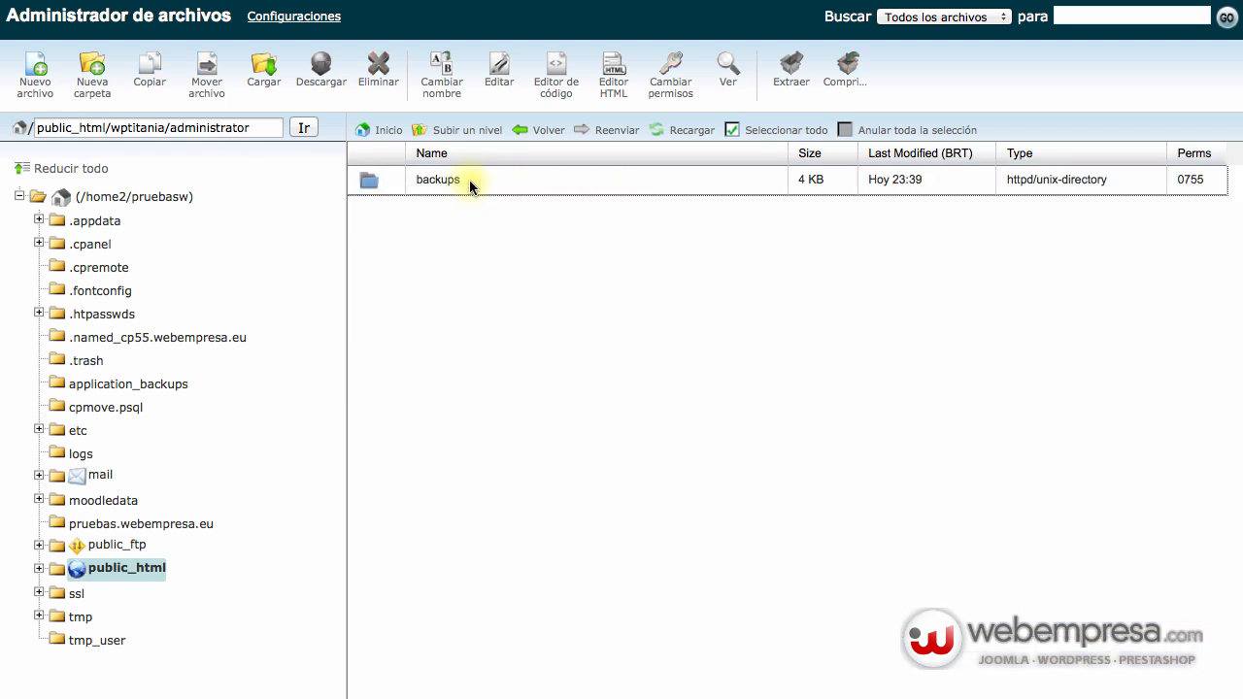
pyautogui.doubleClick(469, 180)
pyautogui.click(494, 186)
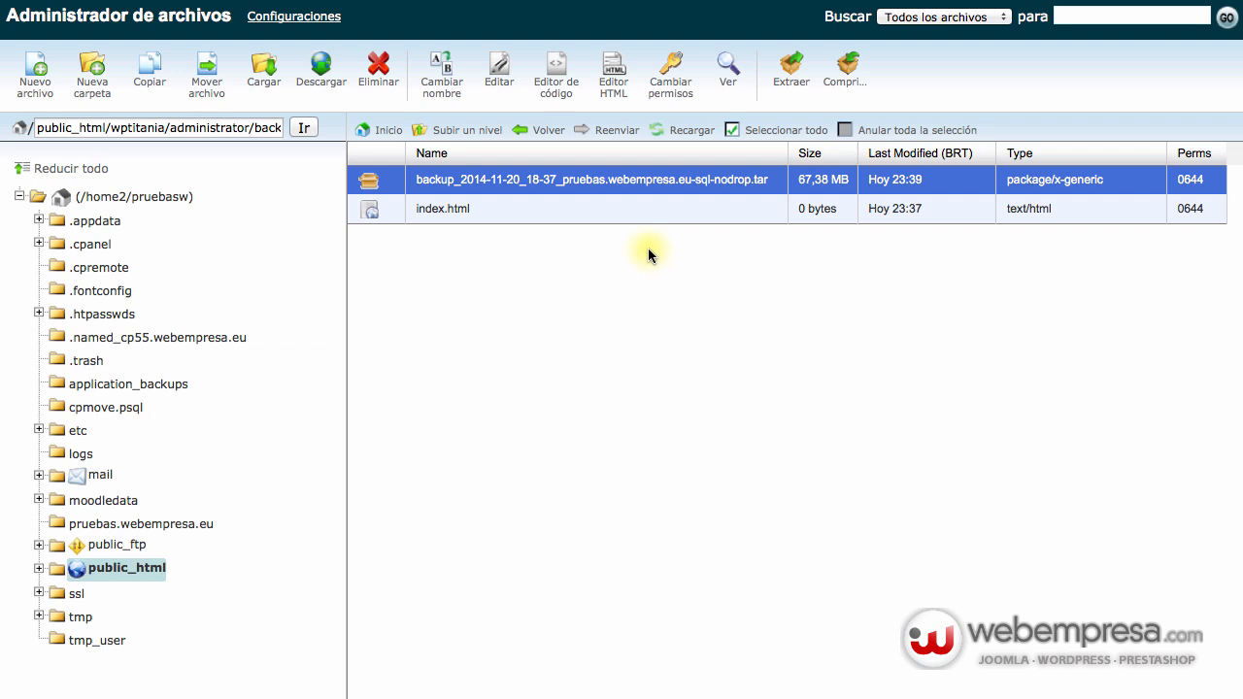
# Go up from the backups folder to public_html and locate the wptitania folder.
pyautogui.moveTo(169, 127); pyautogui.dragTo(476, 139)
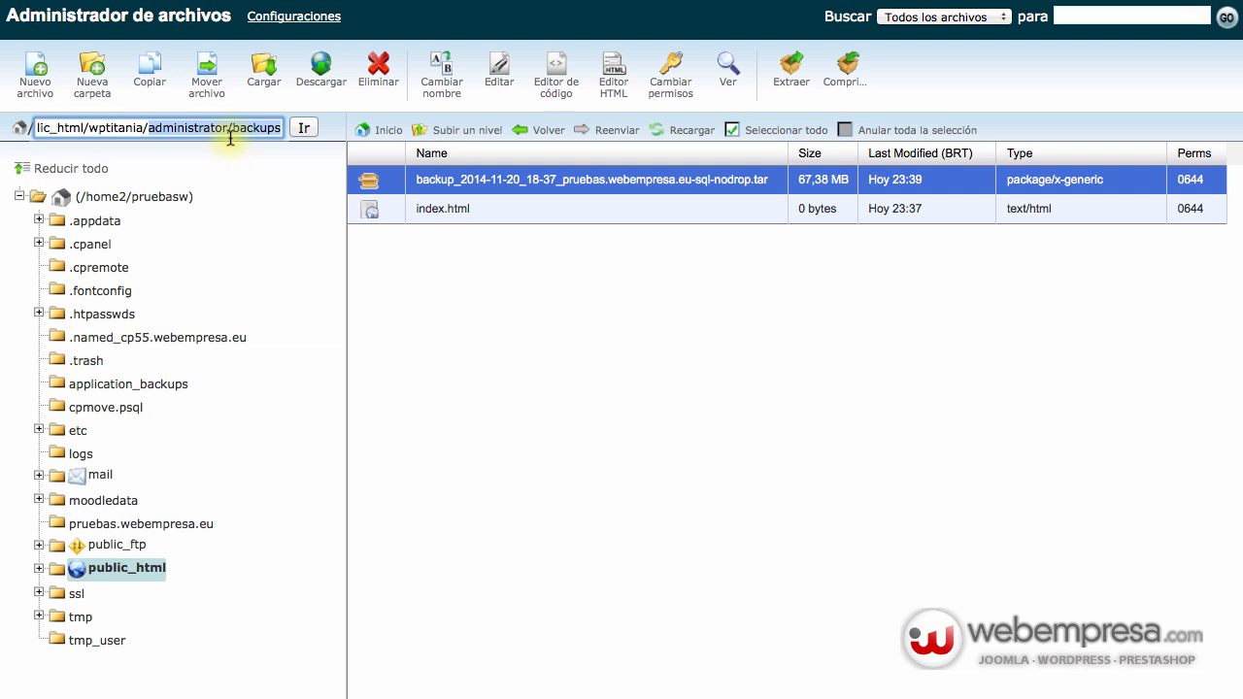
pyautogui.click(474, 134)
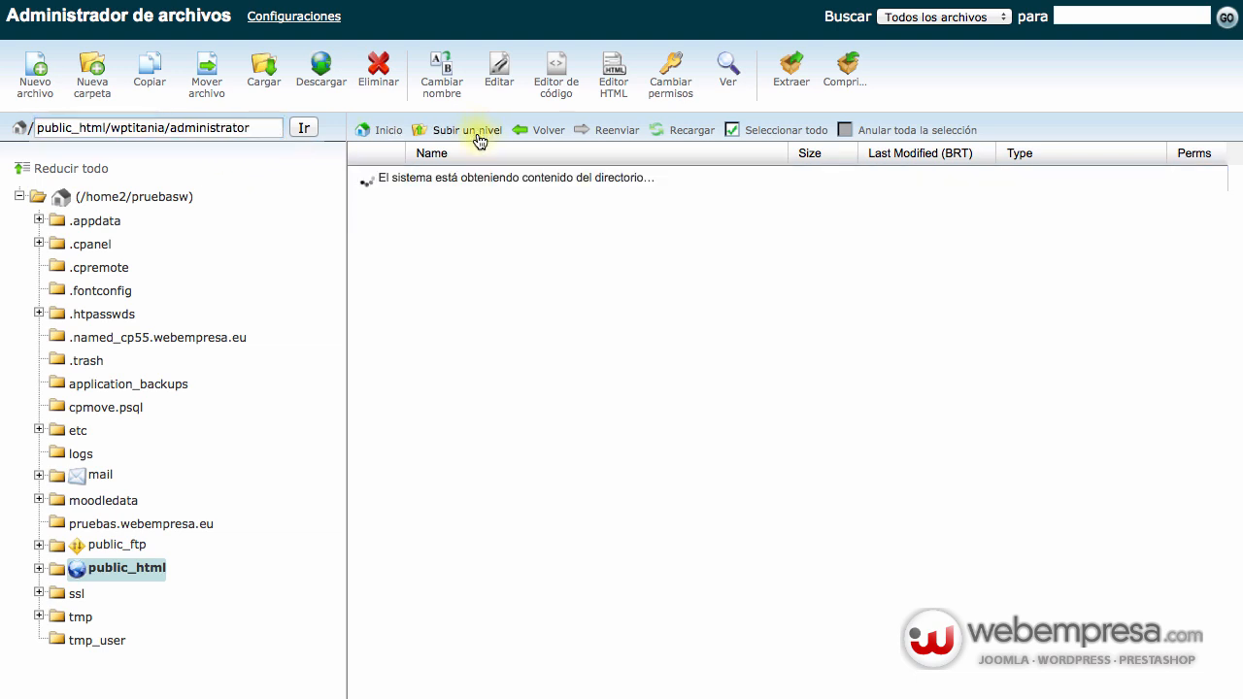
pyautogui.click(474, 136)
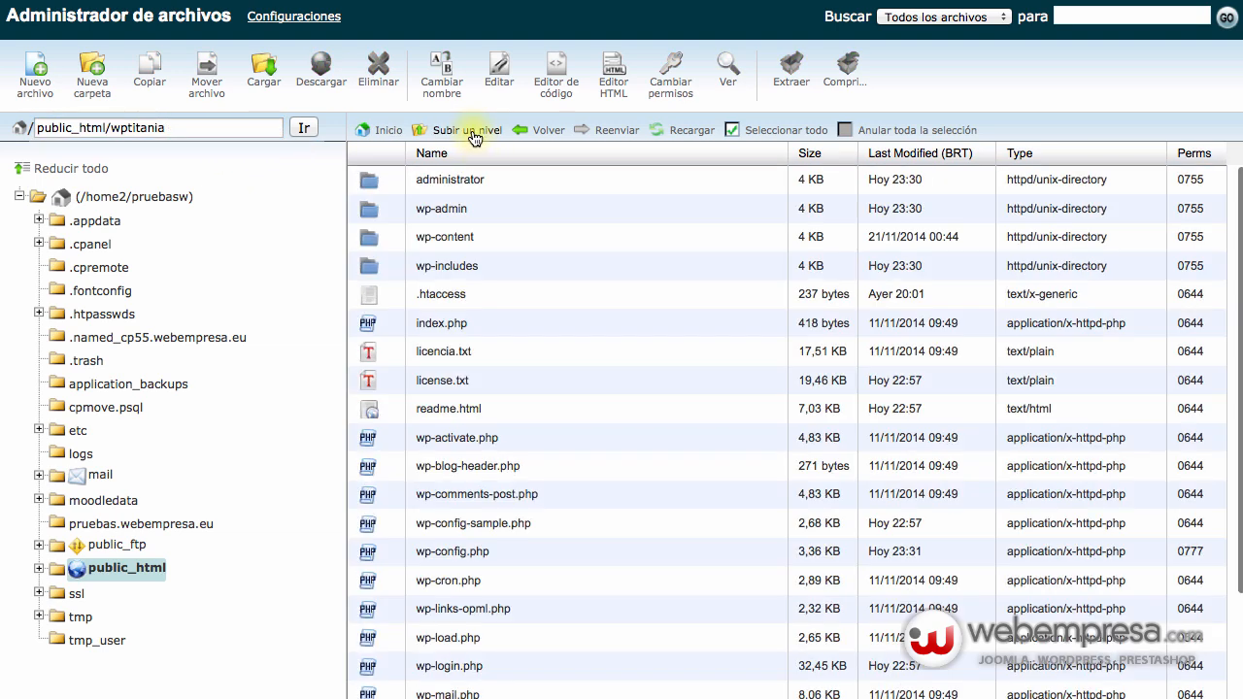
pyautogui.click(474, 134)
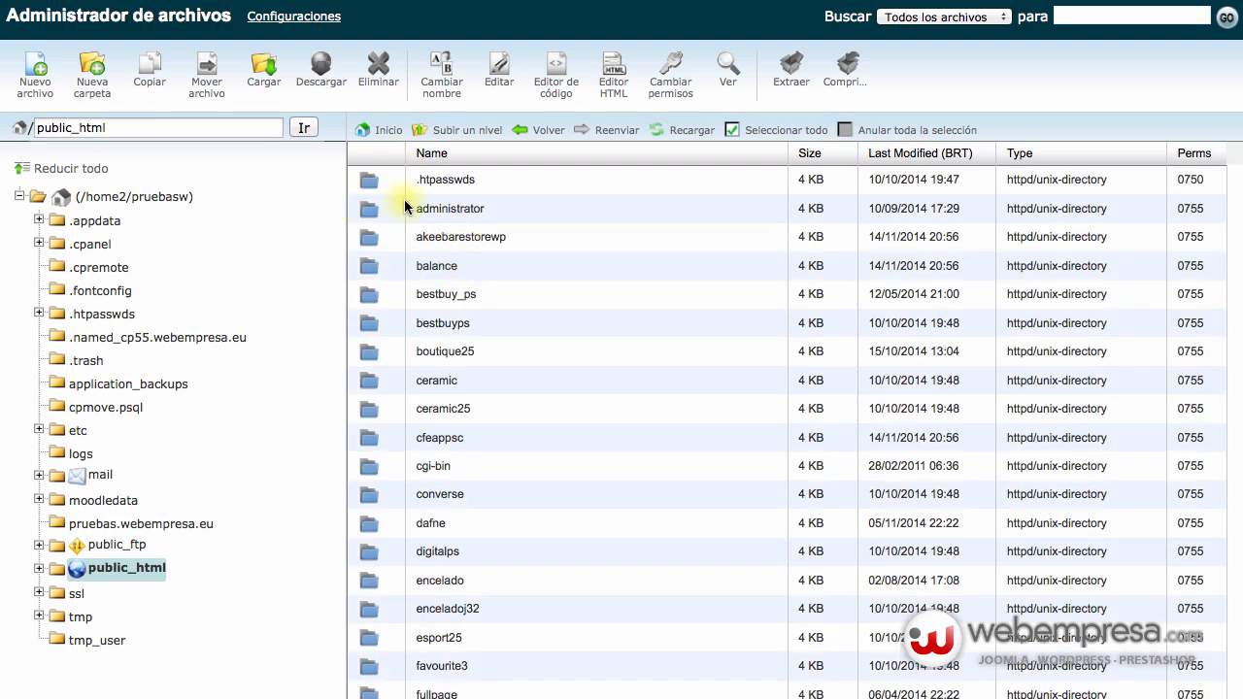
pyautogui.scroll(-10, 428, 204)
pyautogui.scroll(-15, 438, 207)
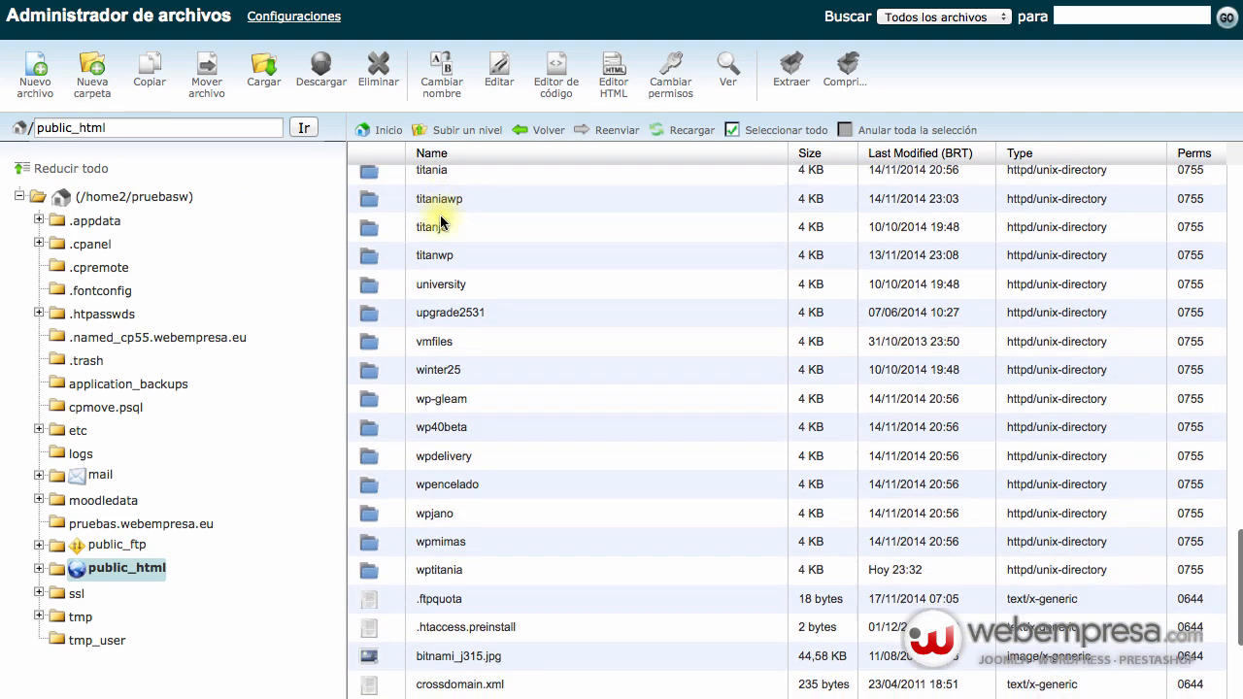
pyautogui.scroll(-5, 532, 483)
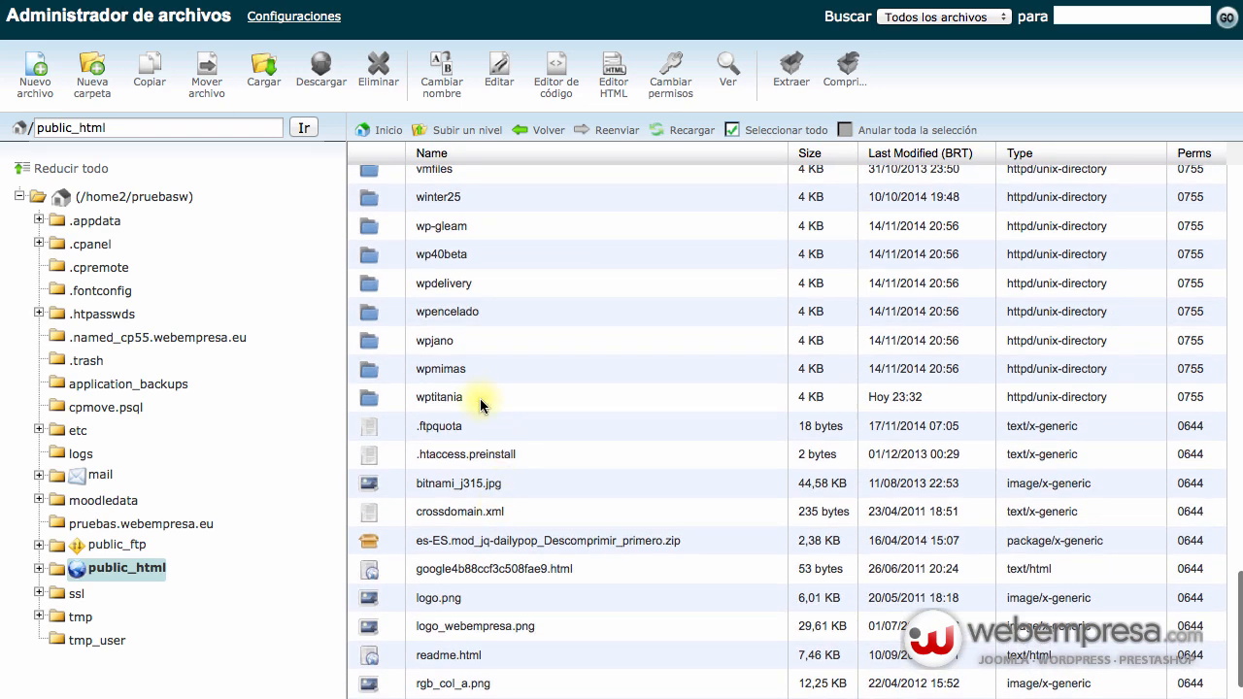
# Open wptitania/administrator/backups and select the backup_2014-11-20_18-37_pruebas.webempresa.eu-sql-nodrop.tar file again.
pyautogui.doubleClick(471, 395)
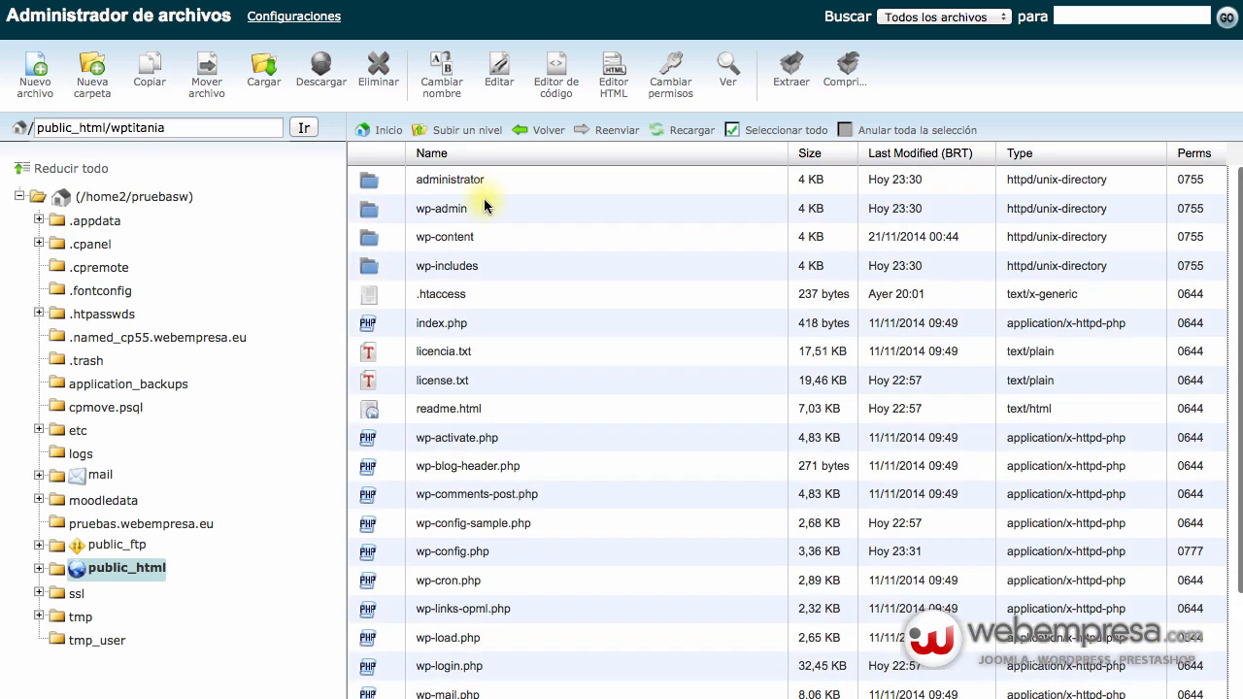
pyautogui.doubleClick(502, 186)
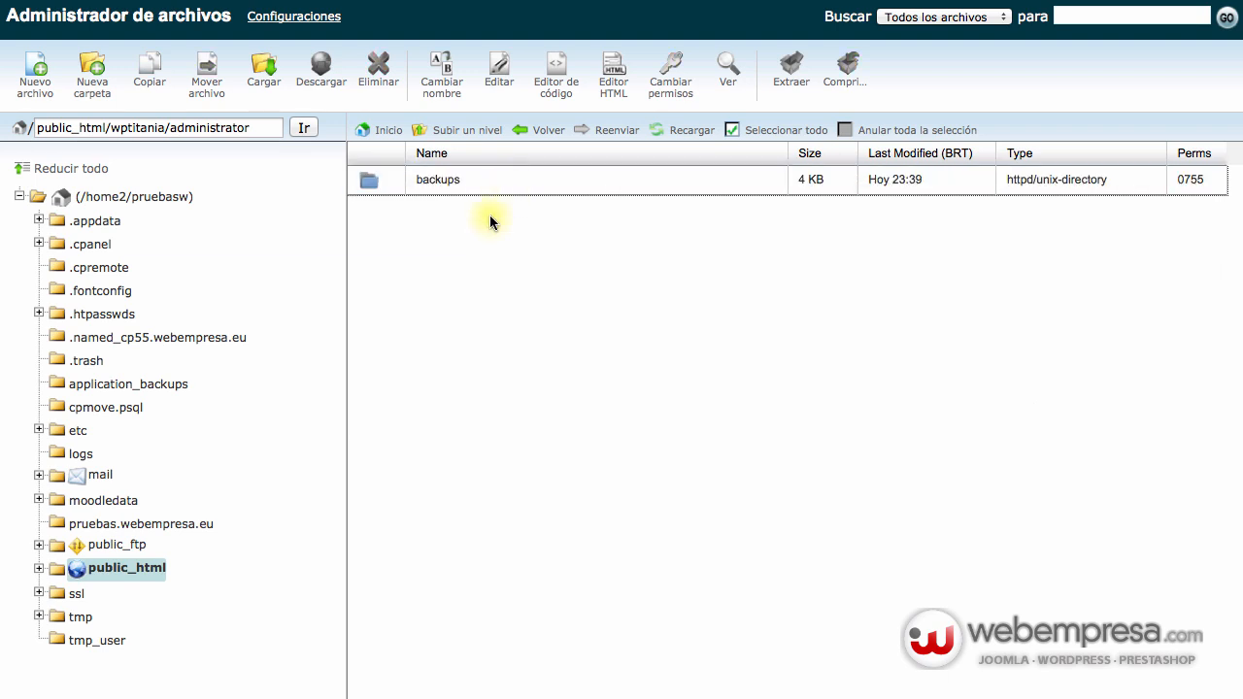
pyautogui.doubleClick(491, 183)
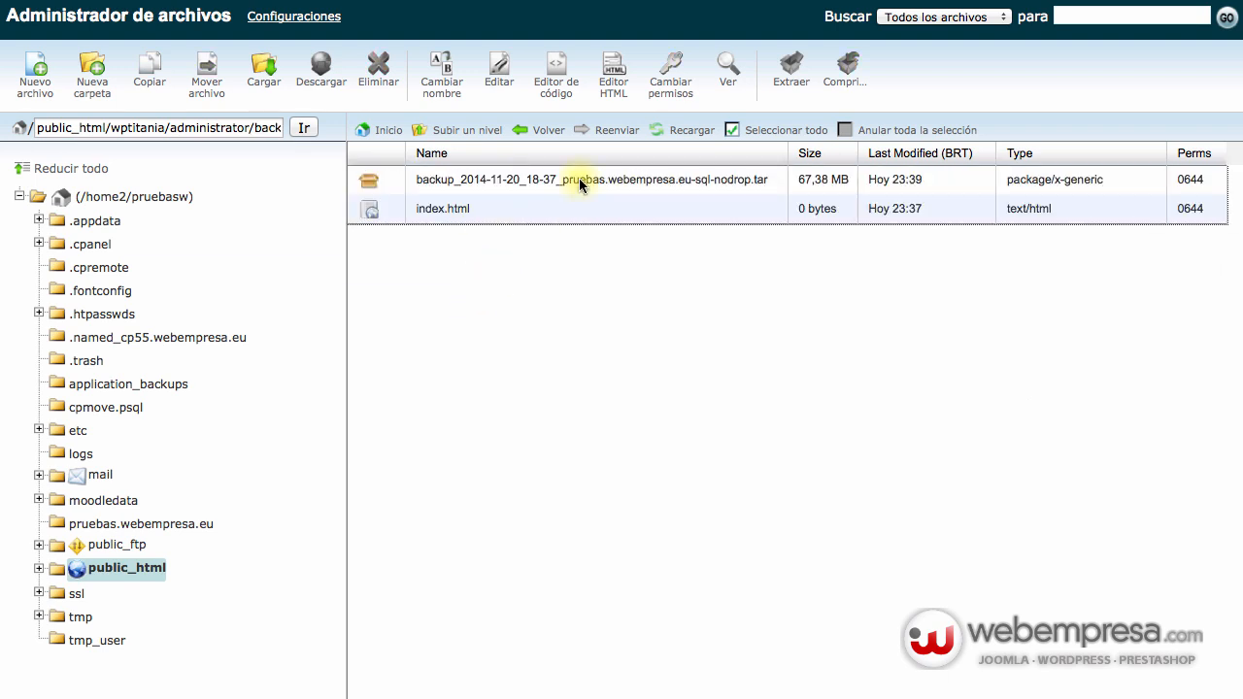
pyautogui.click(579, 180)
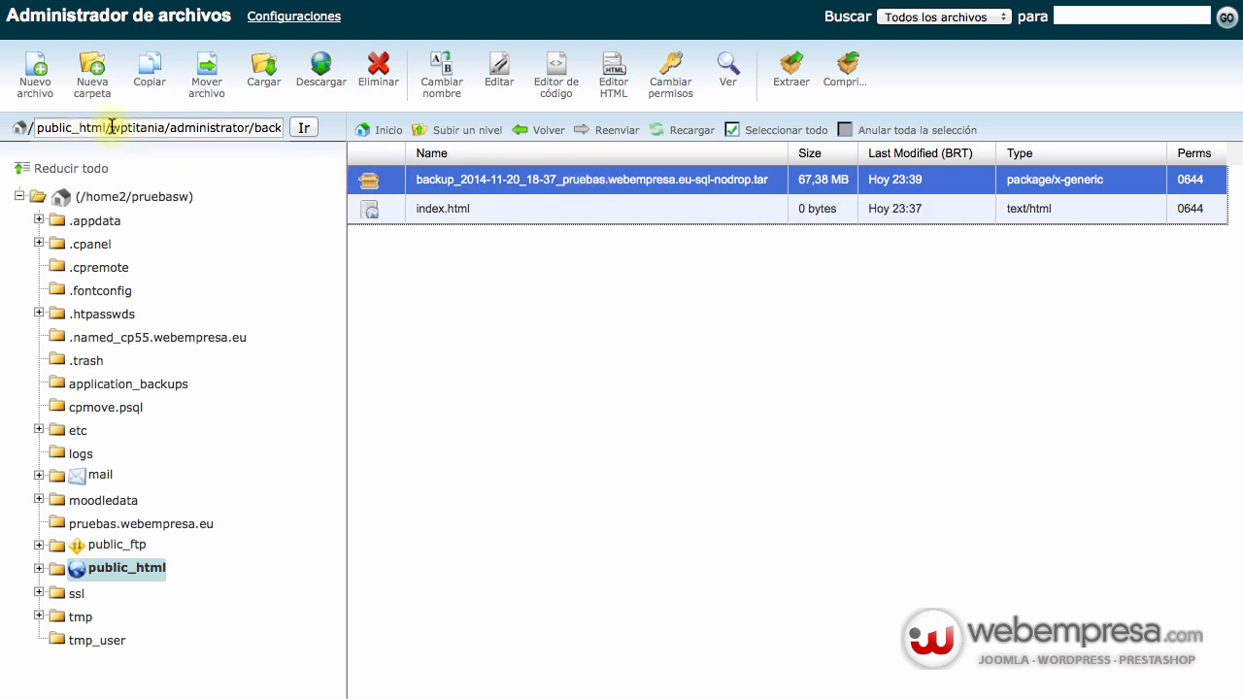
# Move backup_2014-11-20_18-37_pruebas.webempresa.eu-sql-nodrop.tar from the backups folder to /public_html/wptitania/.
pyautogui.click(162, 127)
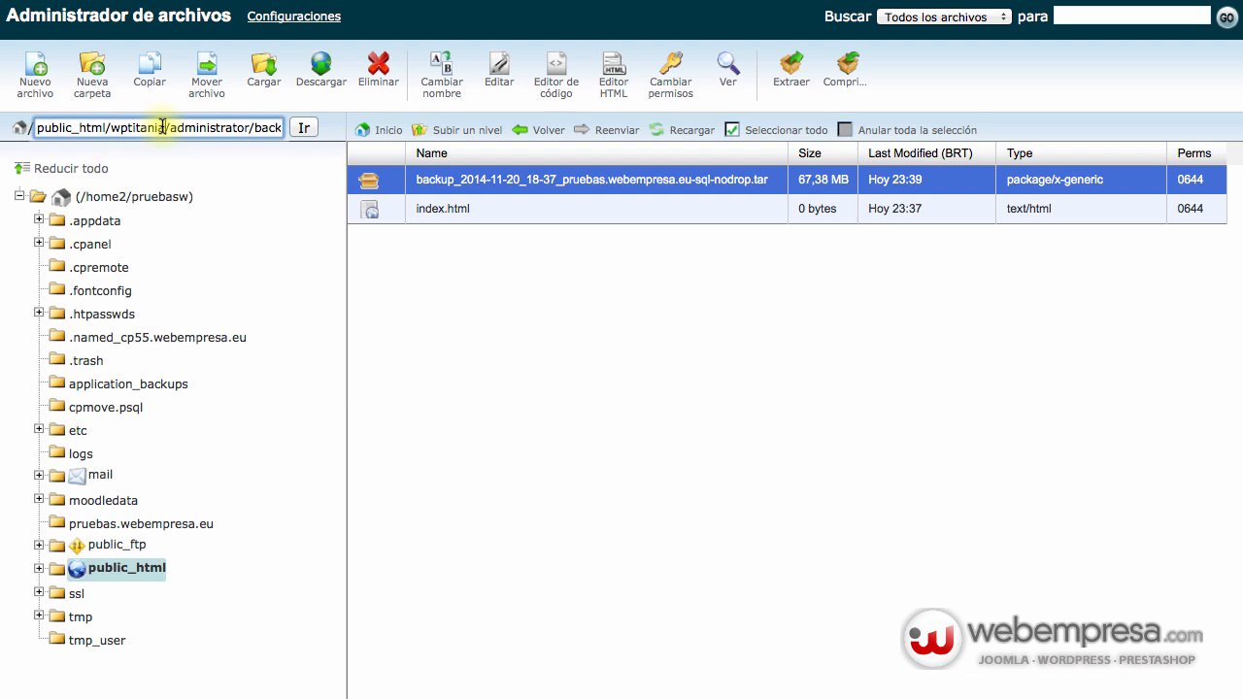
pyautogui.doubleClick(161, 128)
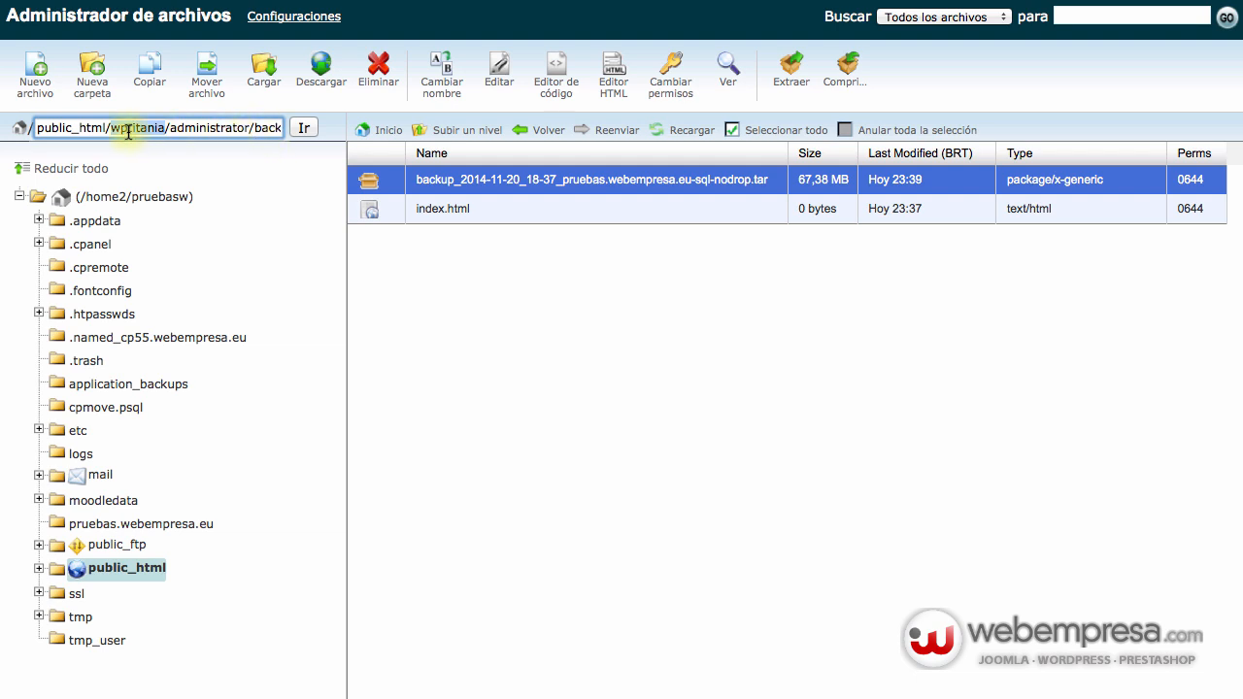
pyautogui.click(532, 214)
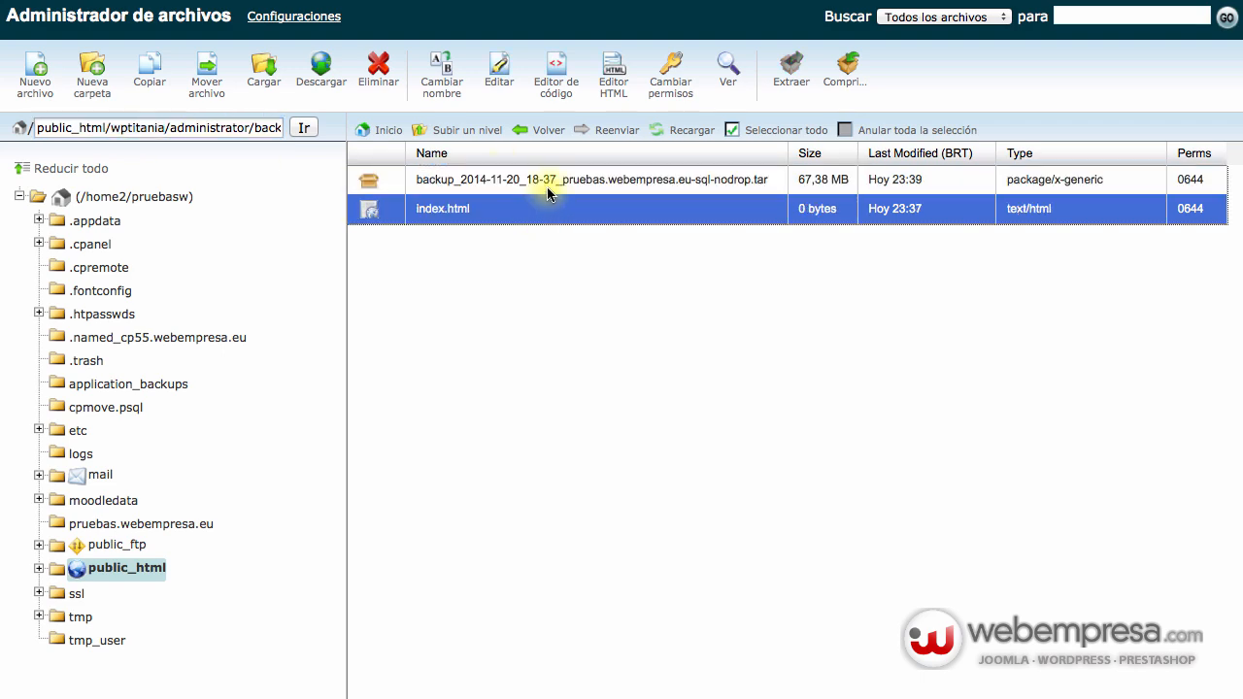
pyautogui.click(549, 193)
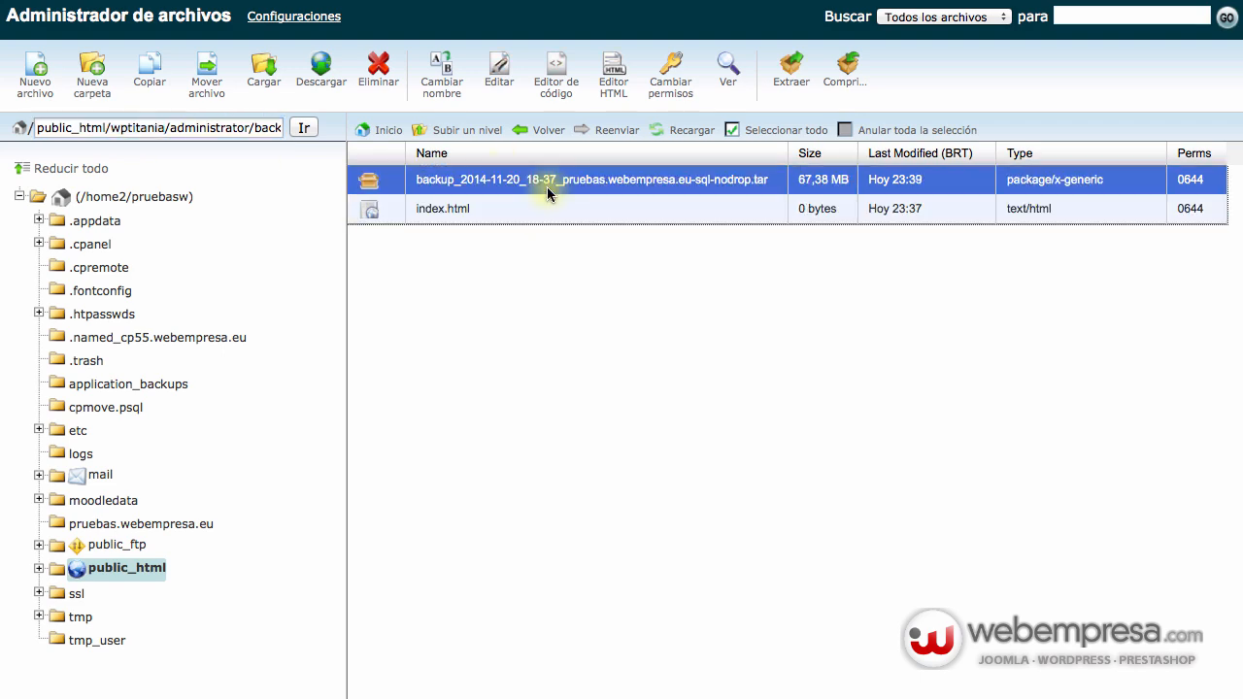
pyautogui.click(205, 77)
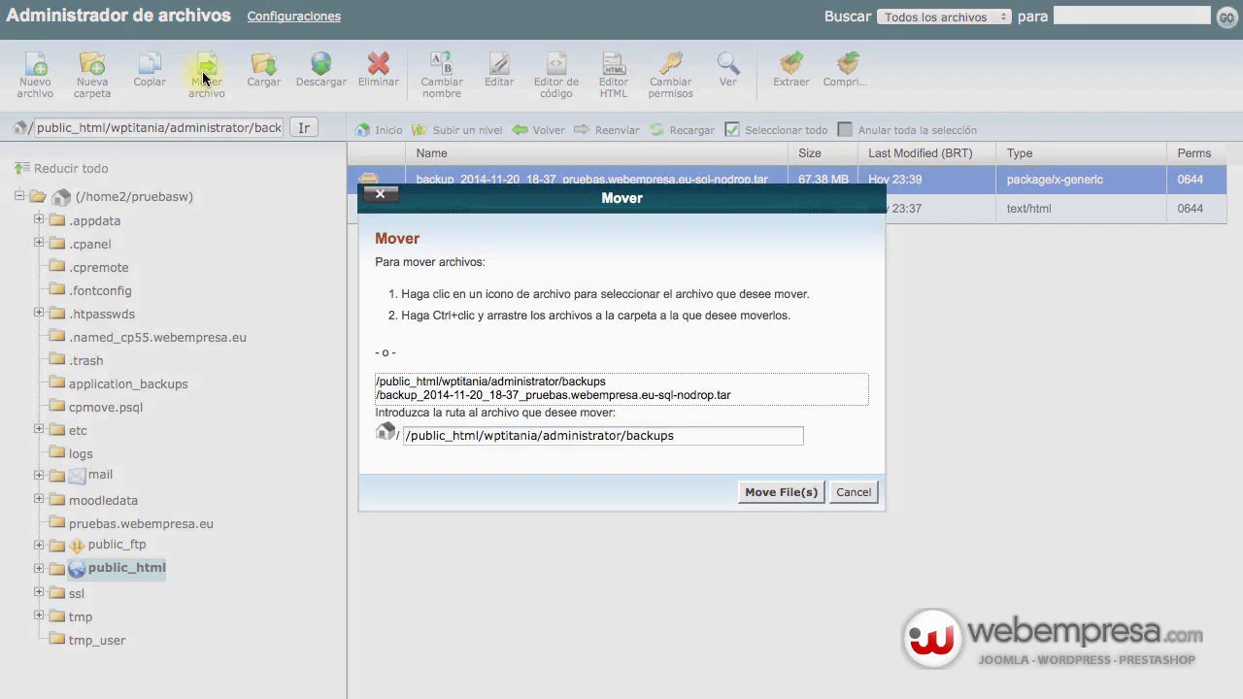
pyautogui.doubleClick(549, 435)
pyautogui.moveTo(677, 437); pyautogui.dragTo(735, 436)
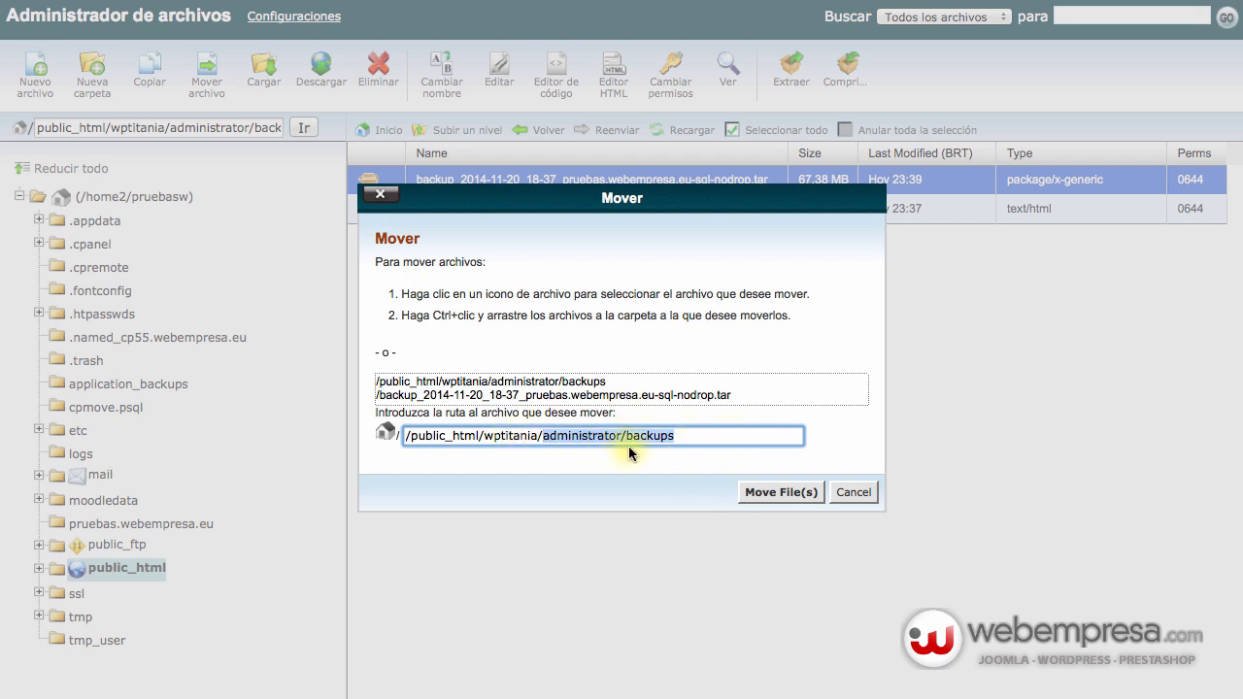
pyautogui.press('BackSpace')
pyautogui.click(789, 496)
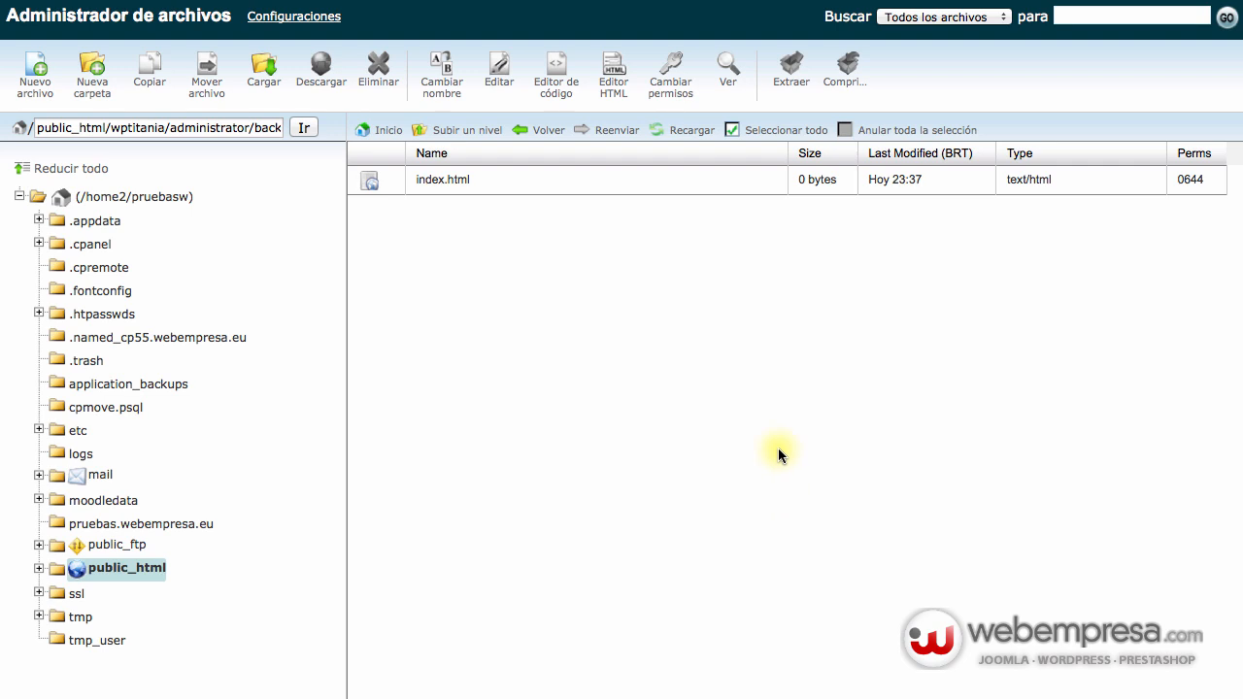
# Go up to public_html/wptitania, select the moved backup .tar file and look through the folder's contents.
pyautogui.click(476, 130)
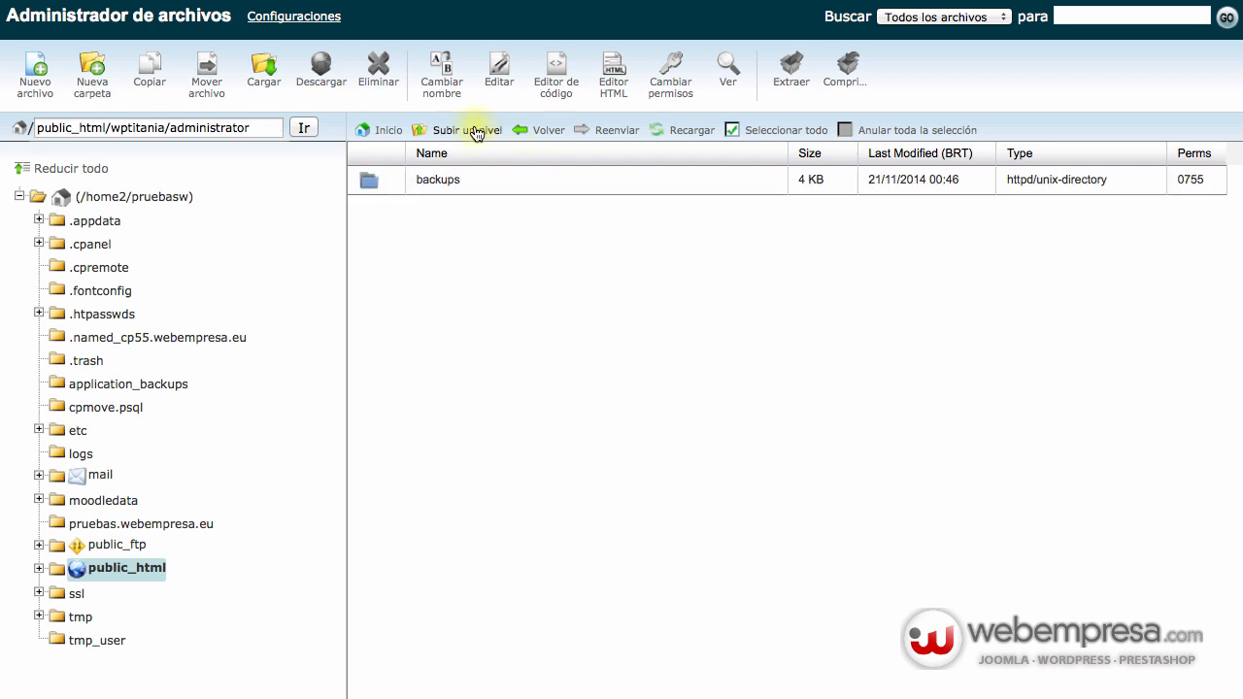
pyautogui.click(476, 131)
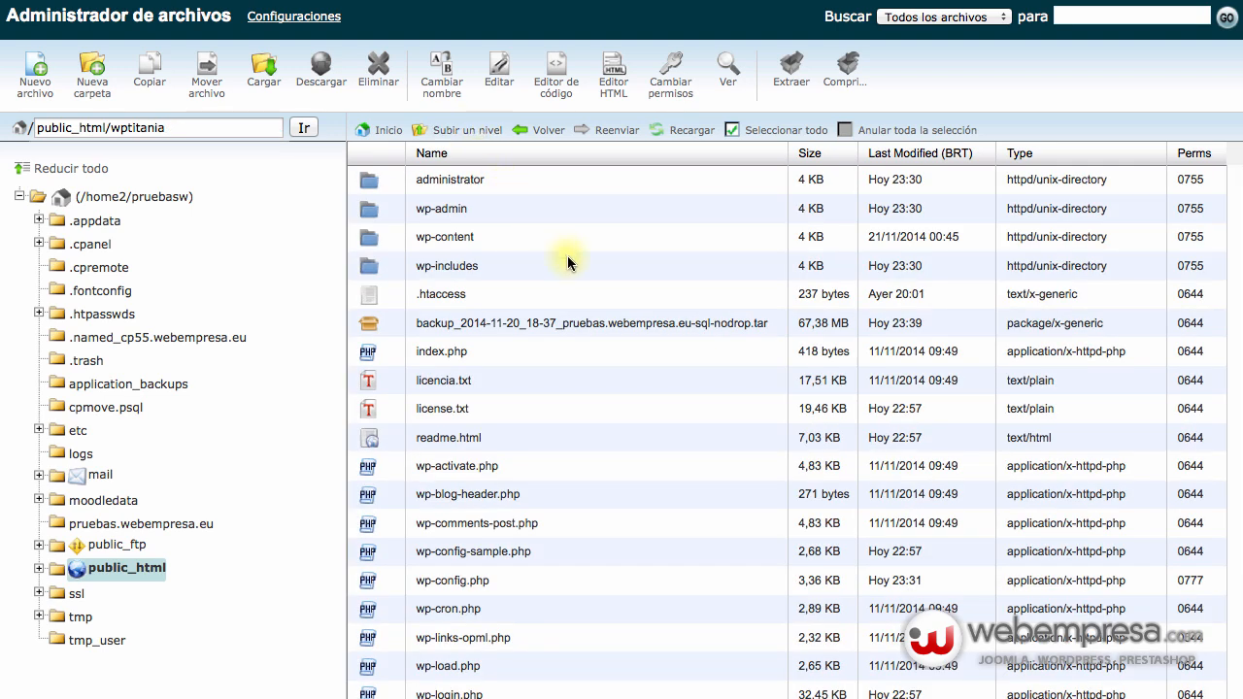
pyautogui.click(587, 322)
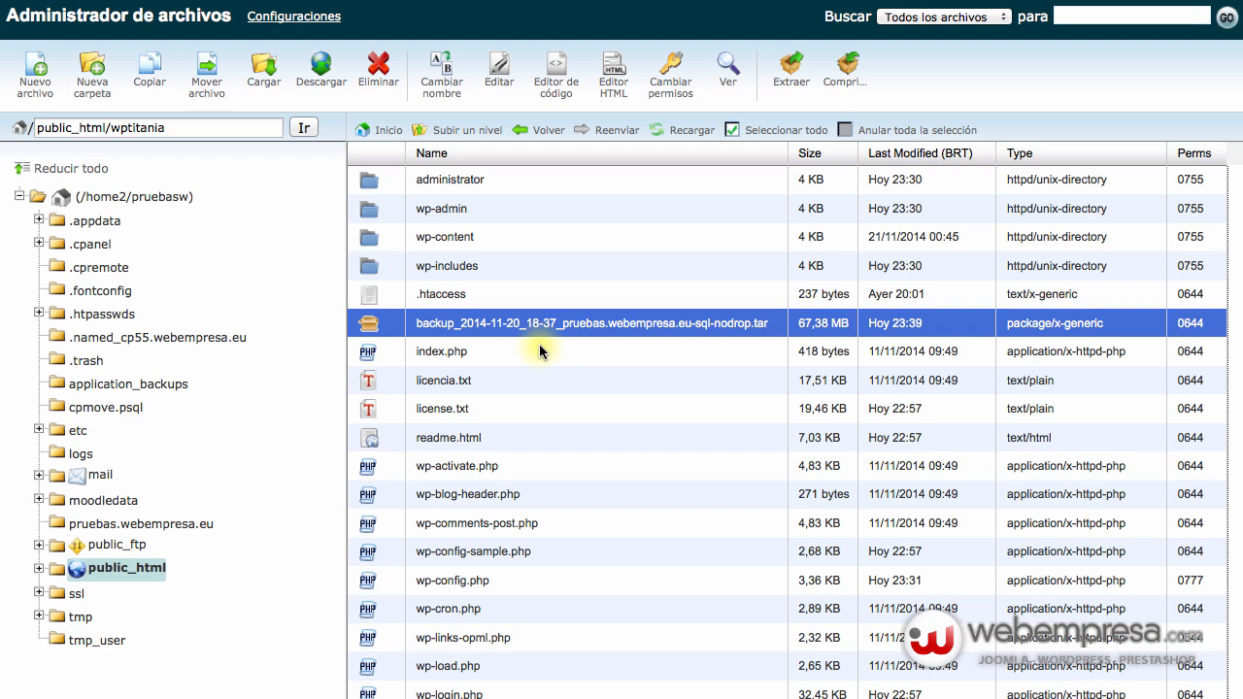
pyautogui.scroll(-4, 539, 344)
pyautogui.scroll(3, 539, 344)
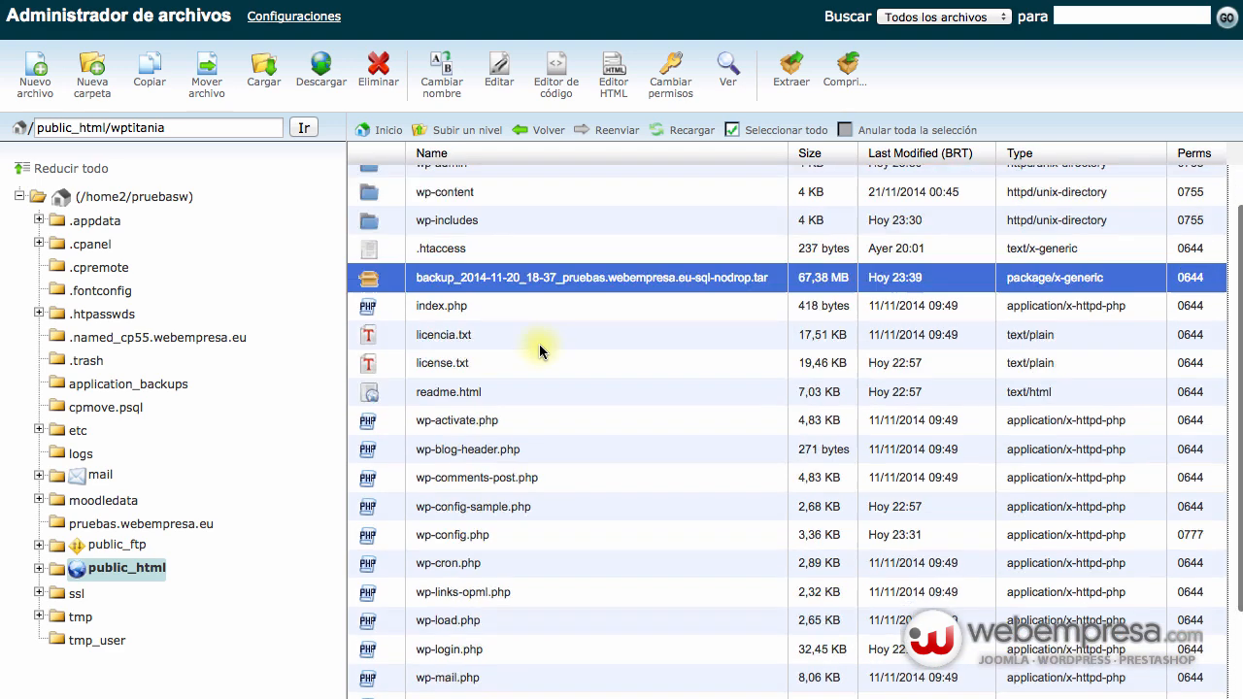
pyautogui.scroll(-3, 539, 343)
pyautogui.scroll(4, 539, 344)
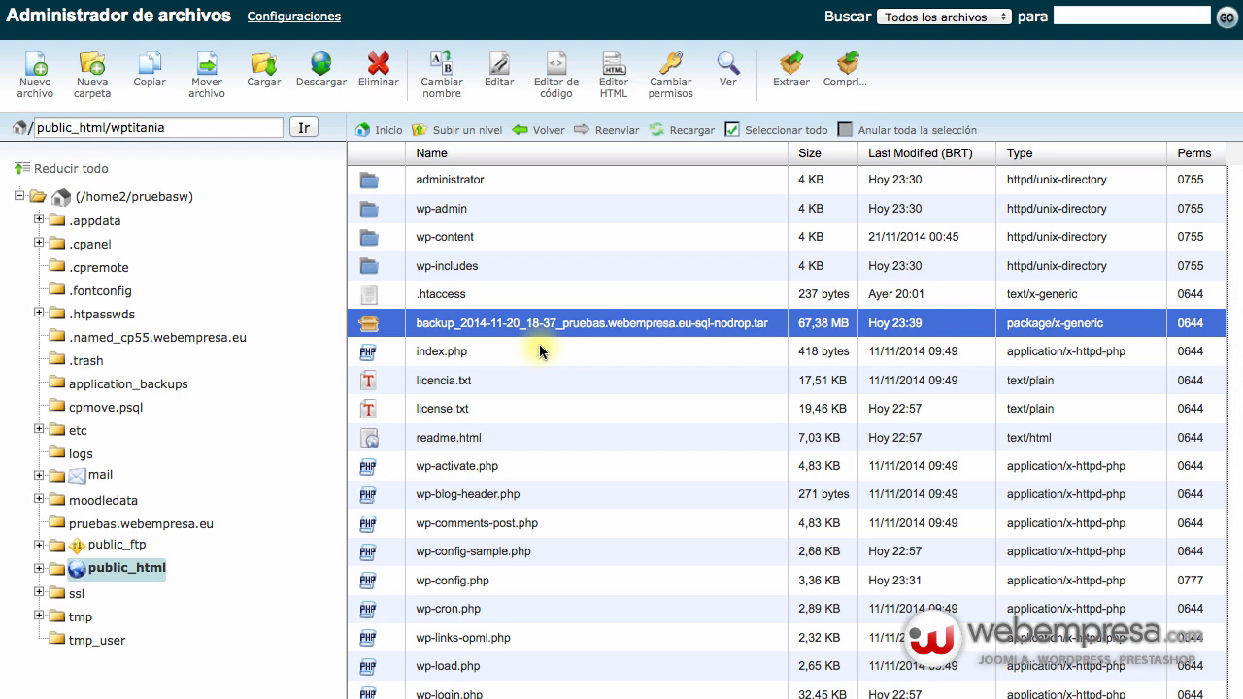
# Open the XCloner plugin's restore folder at wp-content/plugins/xcloner-backup-and-restore/restore.
pyautogui.doubleClick(509, 243)
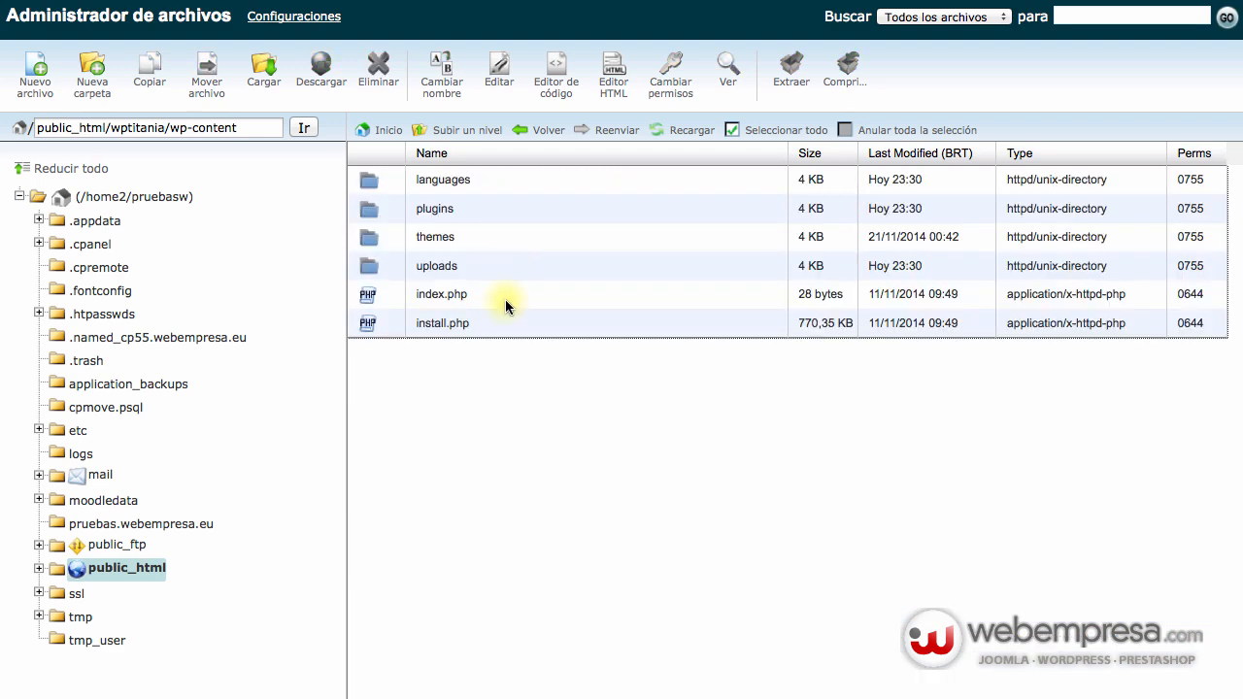
pyautogui.doubleClick(482, 216)
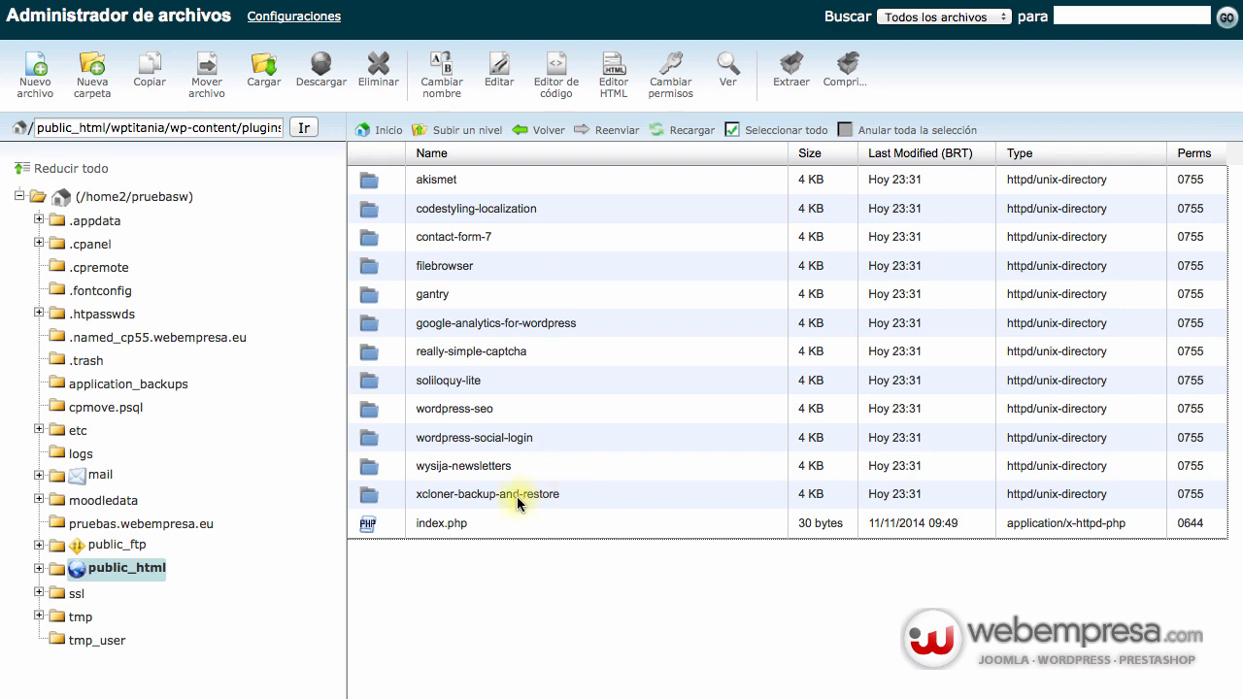
pyautogui.doubleClick(589, 492)
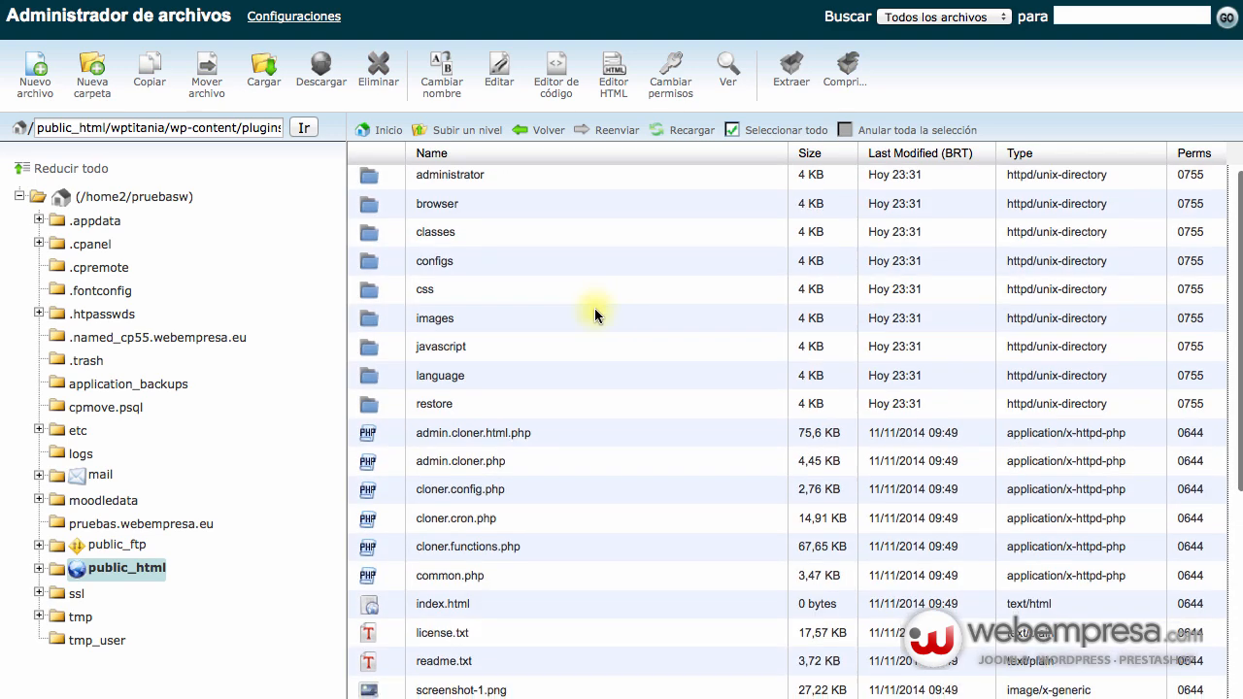
pyautogui.doubleClick(497, 404)
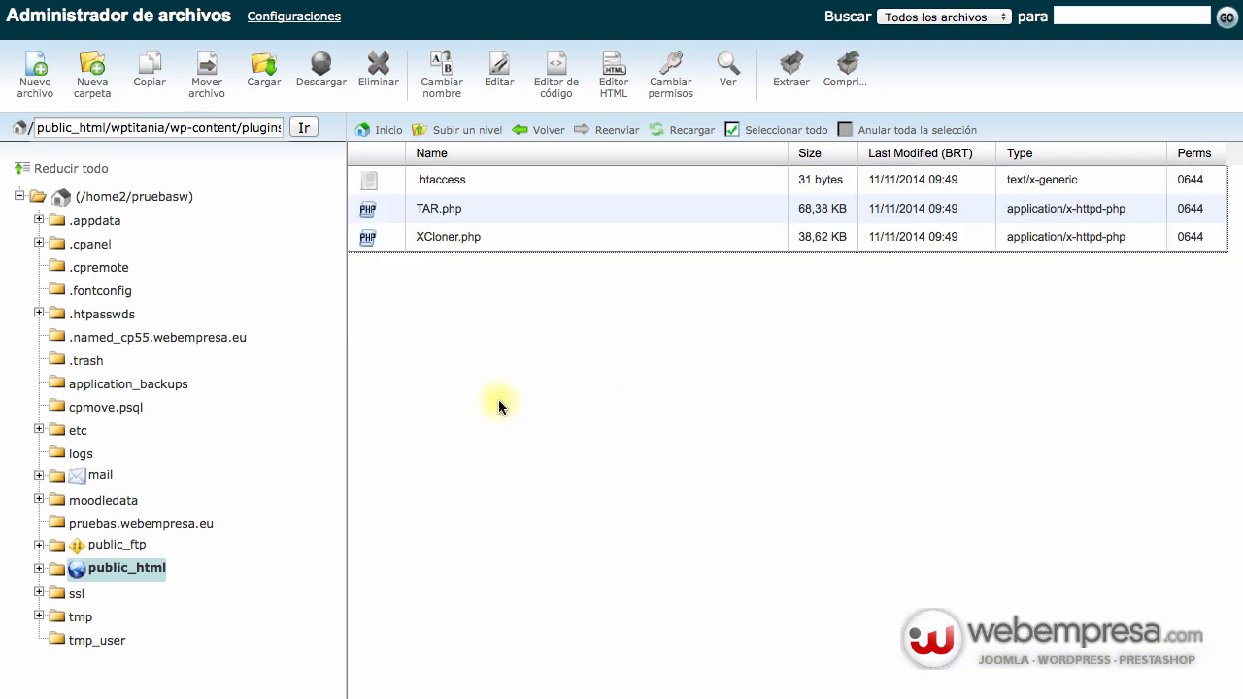
# Move TAR.php and XCloner.php from the restore folder to /public_html/wptitania/.
pyautogui.click(494, 211)
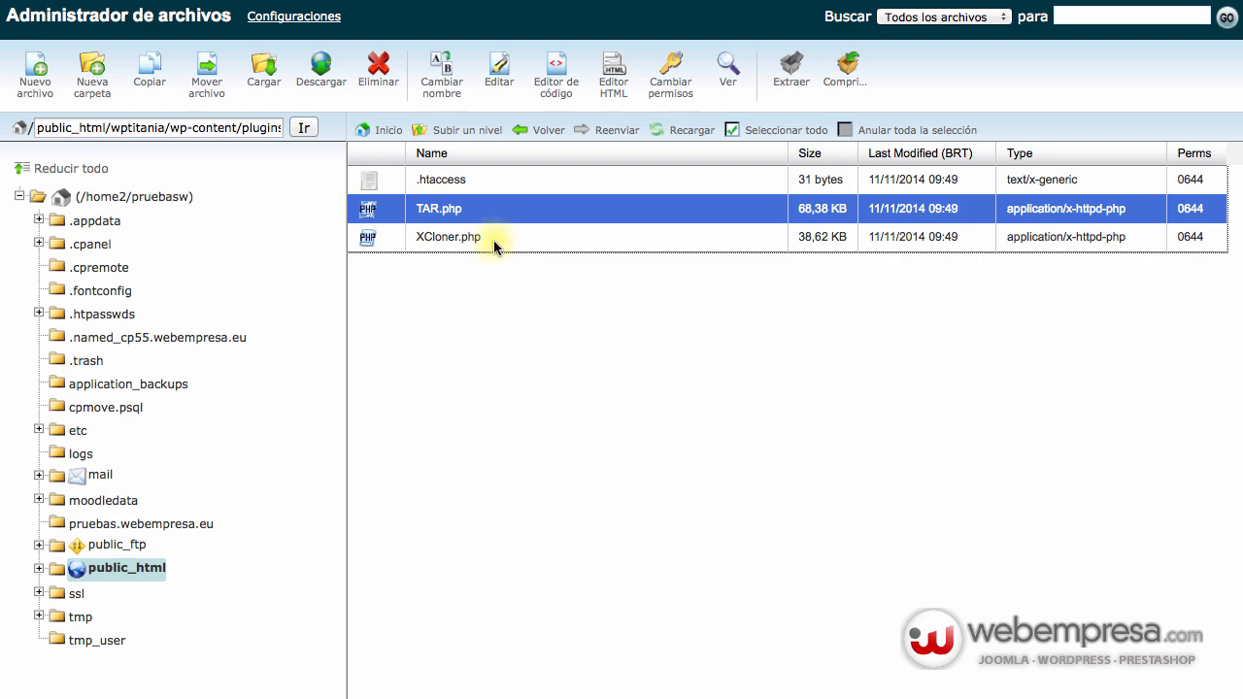
pyautogui.keyDown('shift'); pyautogui.click(494, 237); pyautogui.keyUp('shift')
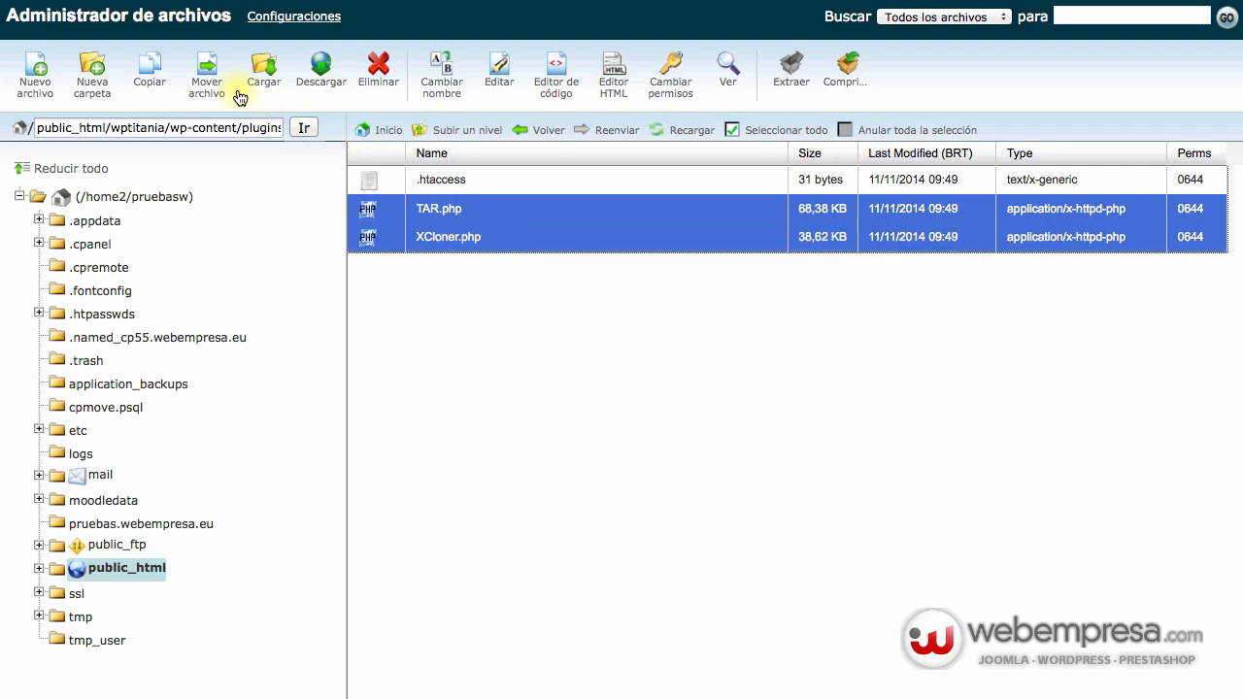
pyautogui.click(207, 78)
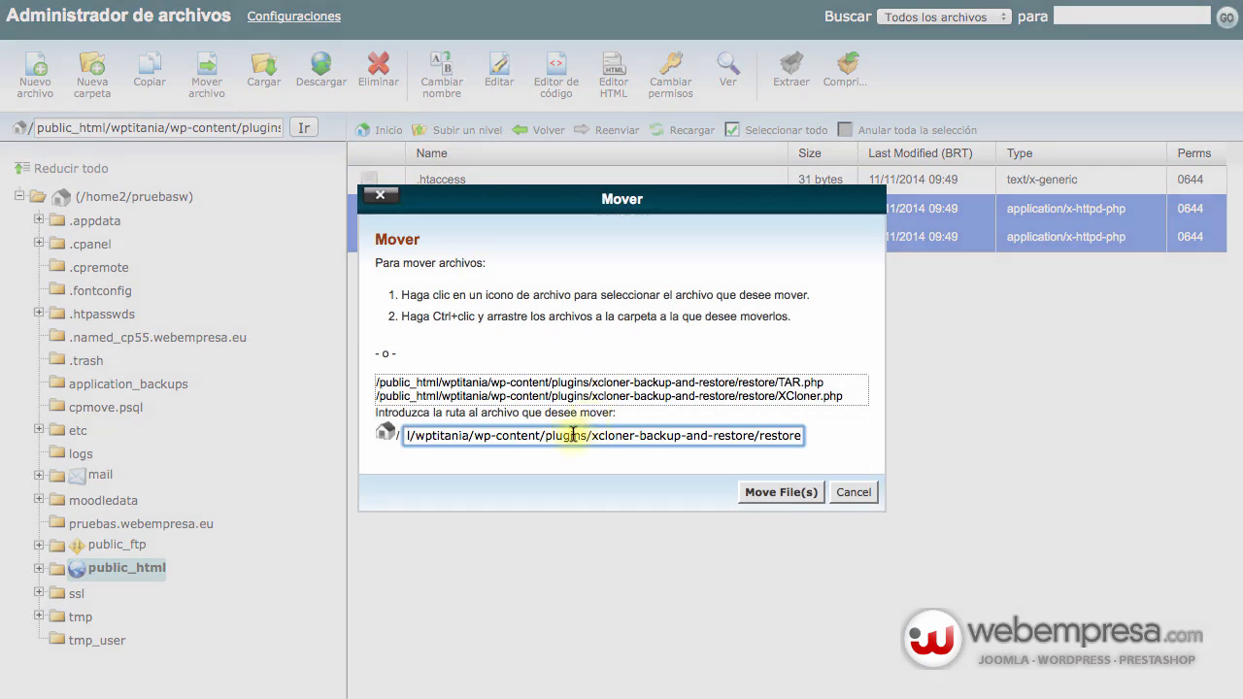
pyautogui.moveTo(475, 435); pyautogui.dragTo(1100, 447)
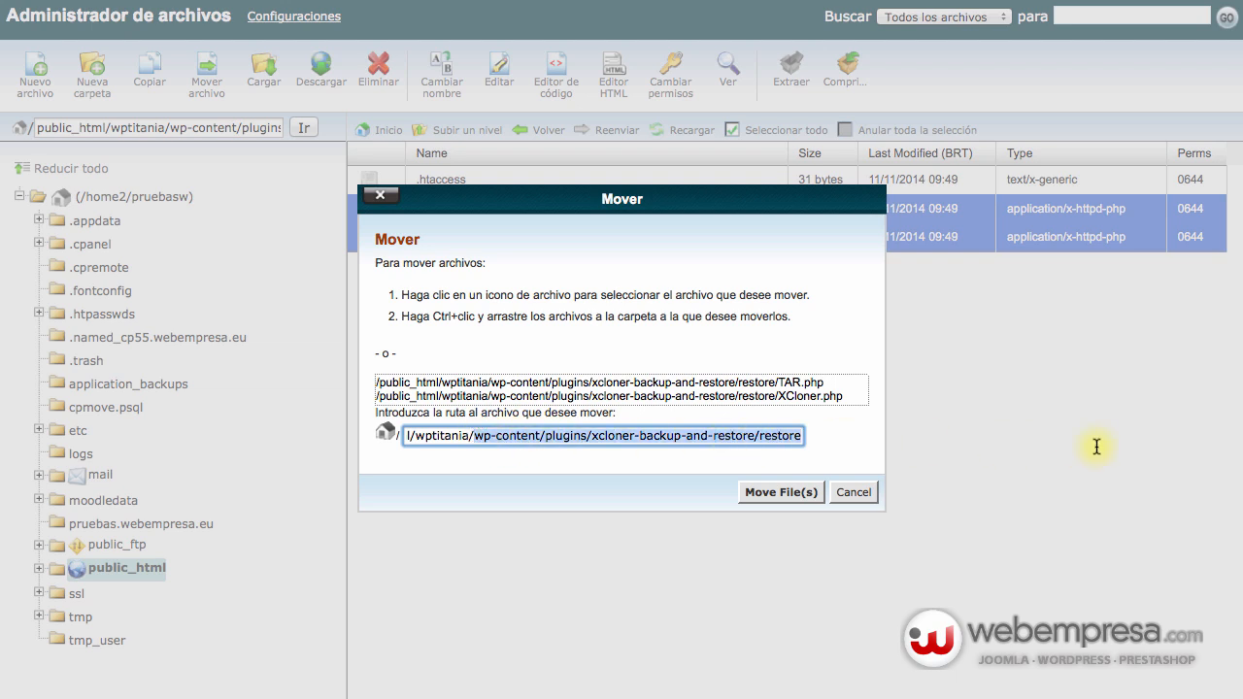
pyautogui.press('BackSpace')
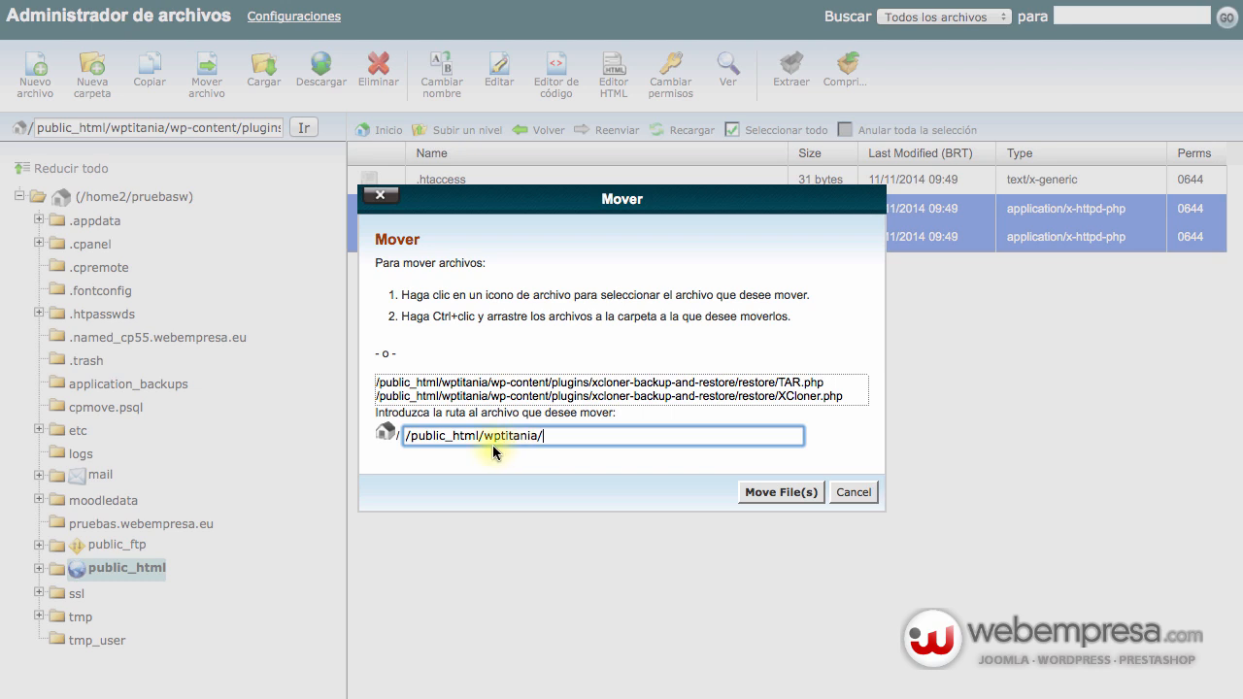
pyautogui.click(756, 491)
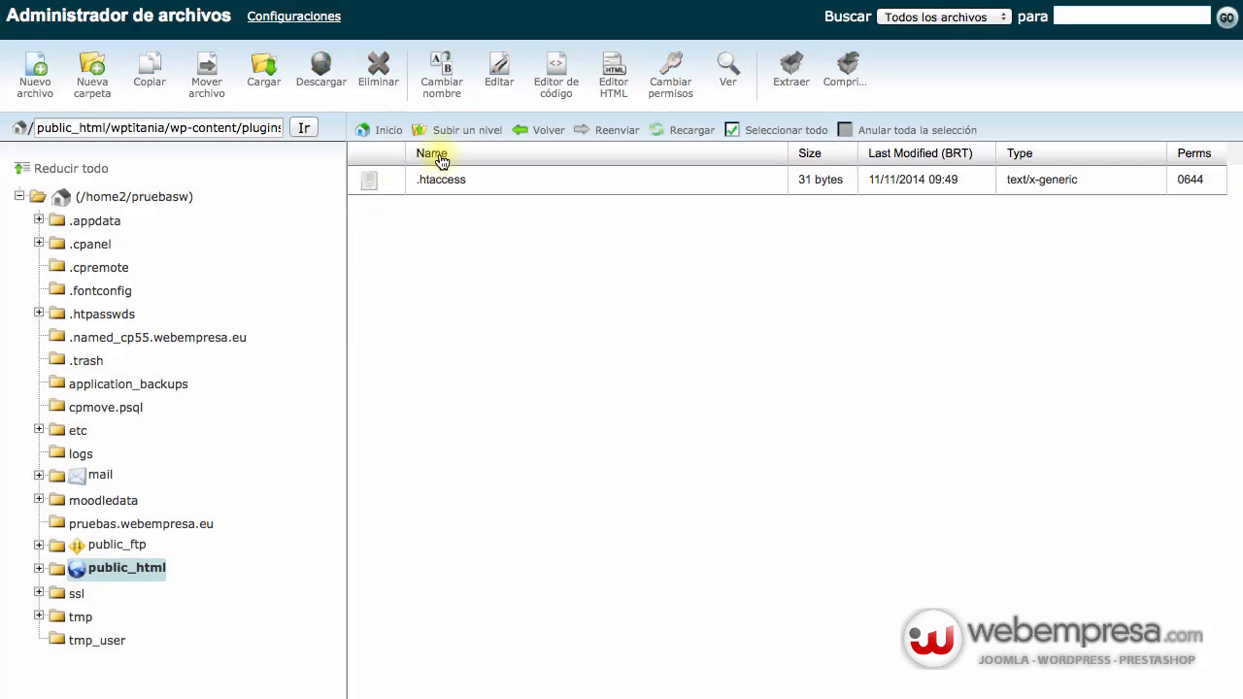
# Go up from the plugin's restore folder to public_html/wptitania.
pyautogui.click(461, 134)
pyautogui.click(461, 136)
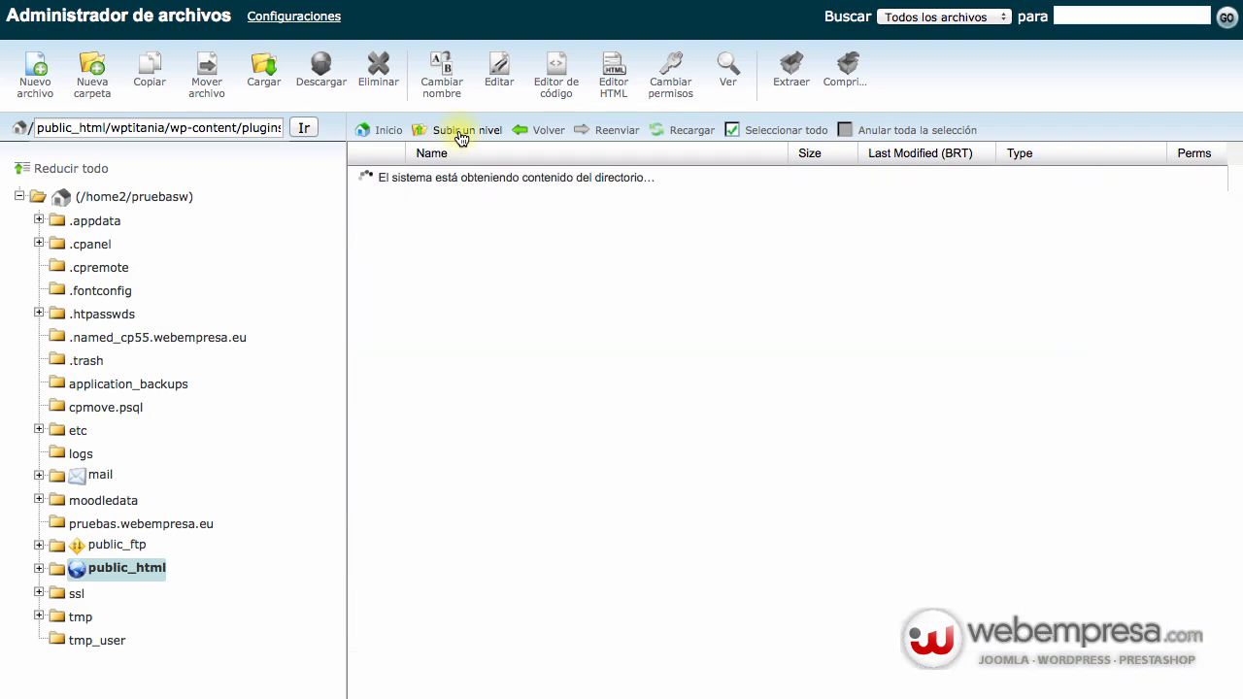
pyautogui.click(461, 136)
pyautogui.click(460, 136)
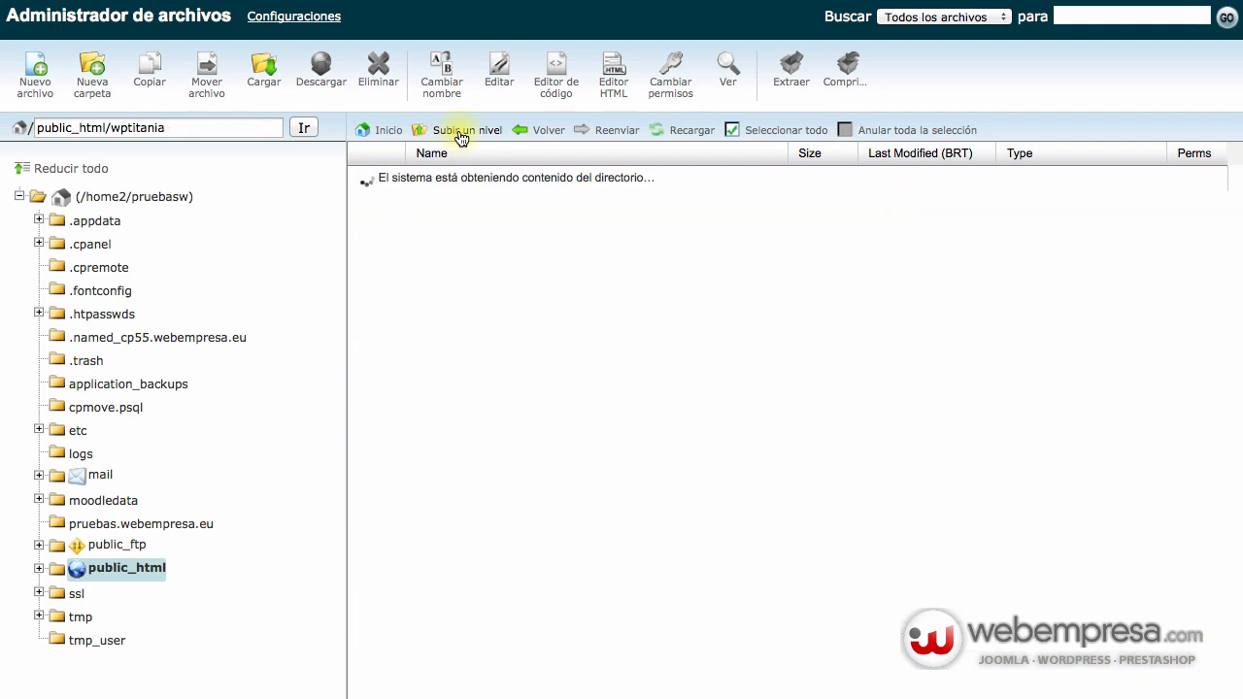
# Check the wptitania folder for the backup .tar file, TAR.php and XCloner.php.
pyautogui.scroll(-2, 490, 199)
pyautogui.scroll(-2, 494, 198)
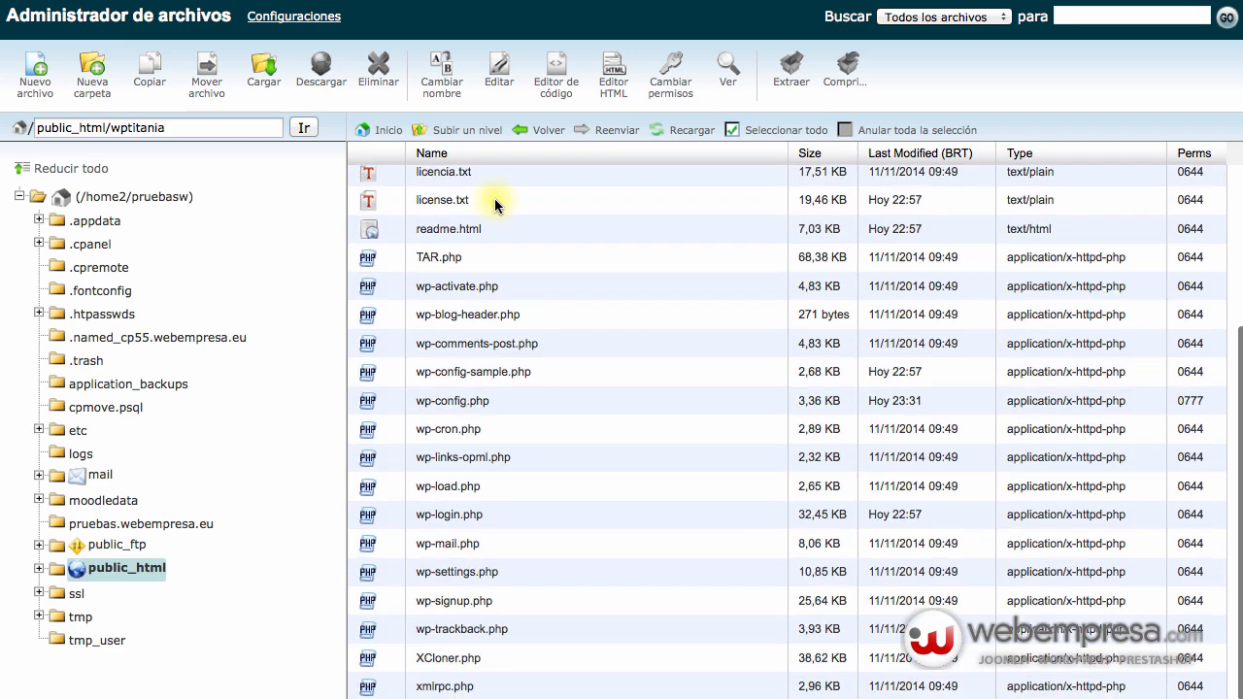
pyautogui.scroll(4, 497, 252)
pyautogui.click(530, 329)
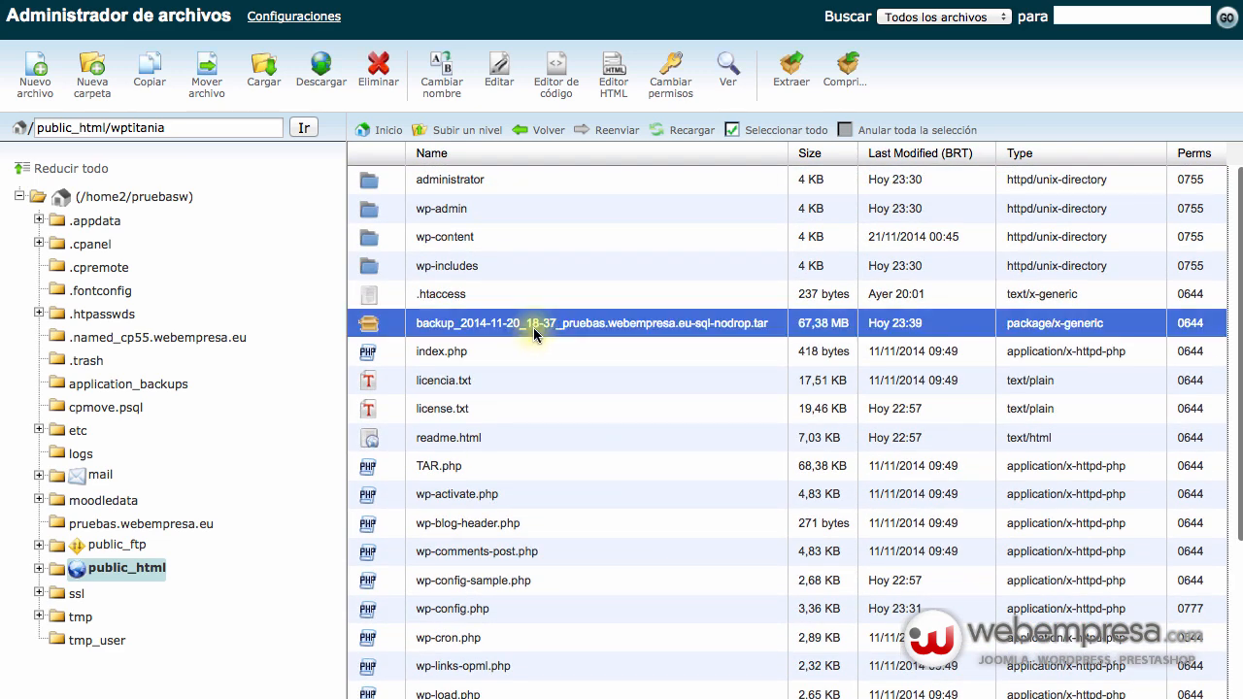
pyautogui.click(475, 468)
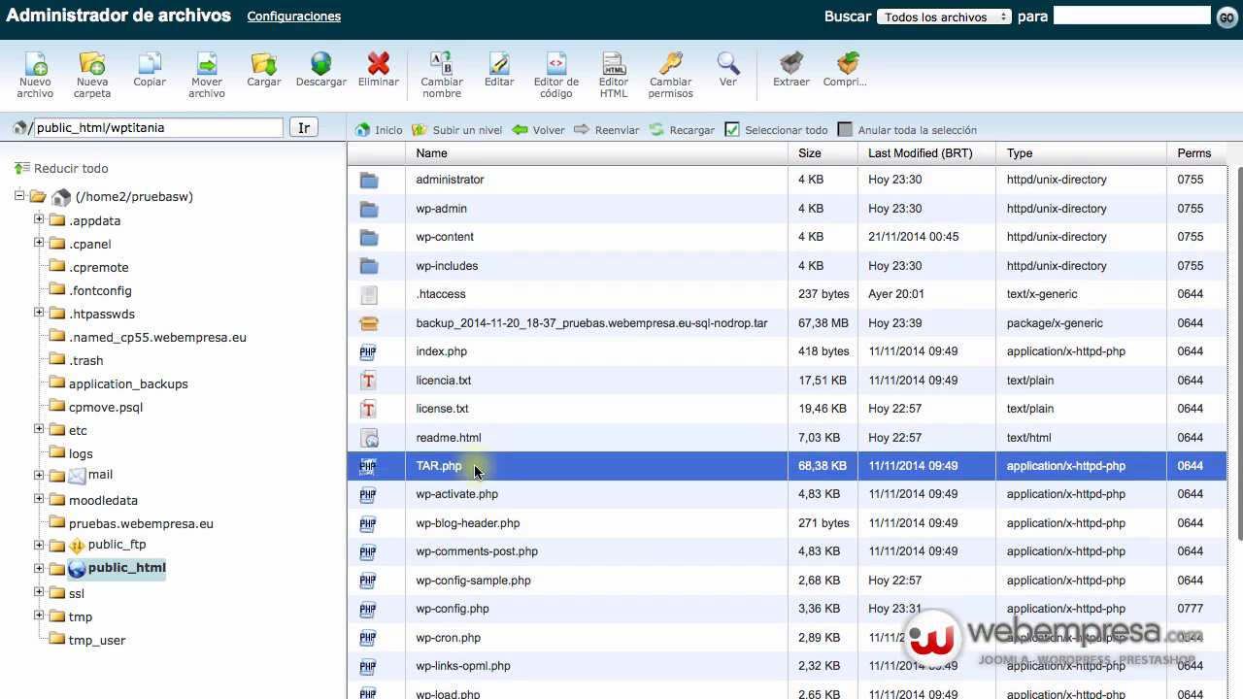
pyautogui.scroll(-3, 475, 469)
pyautogui.click(566, 668)
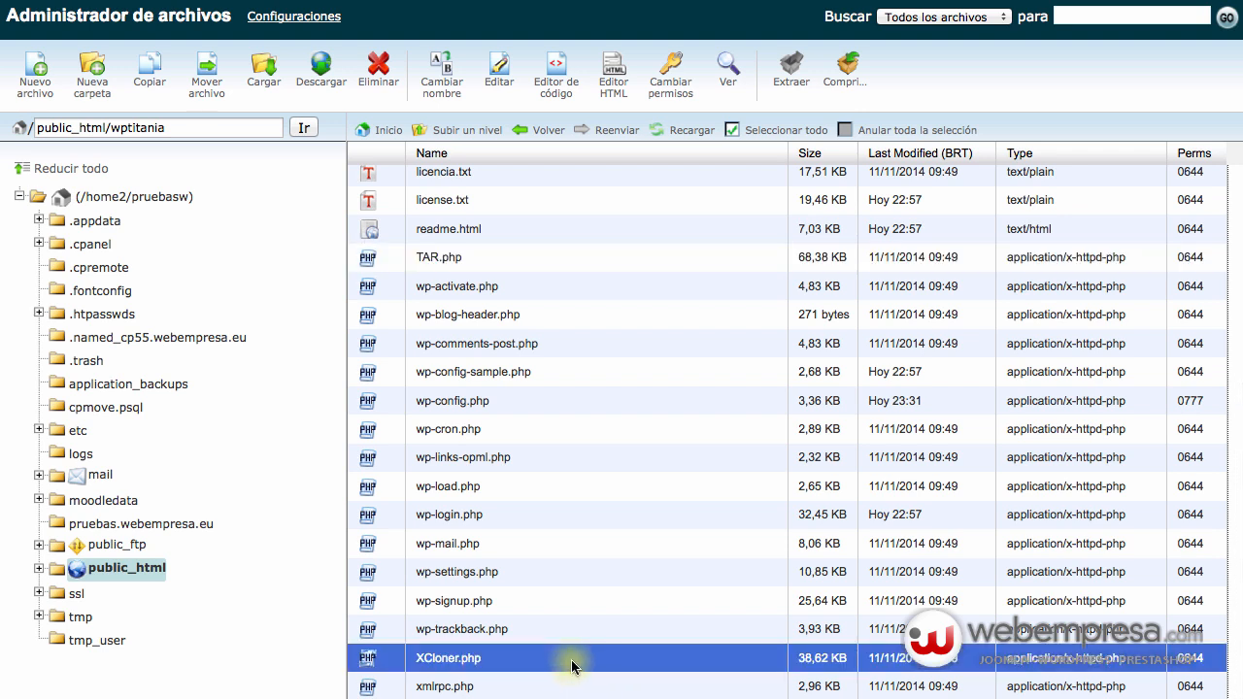
pyautogui.scroll(3, 617, 569)
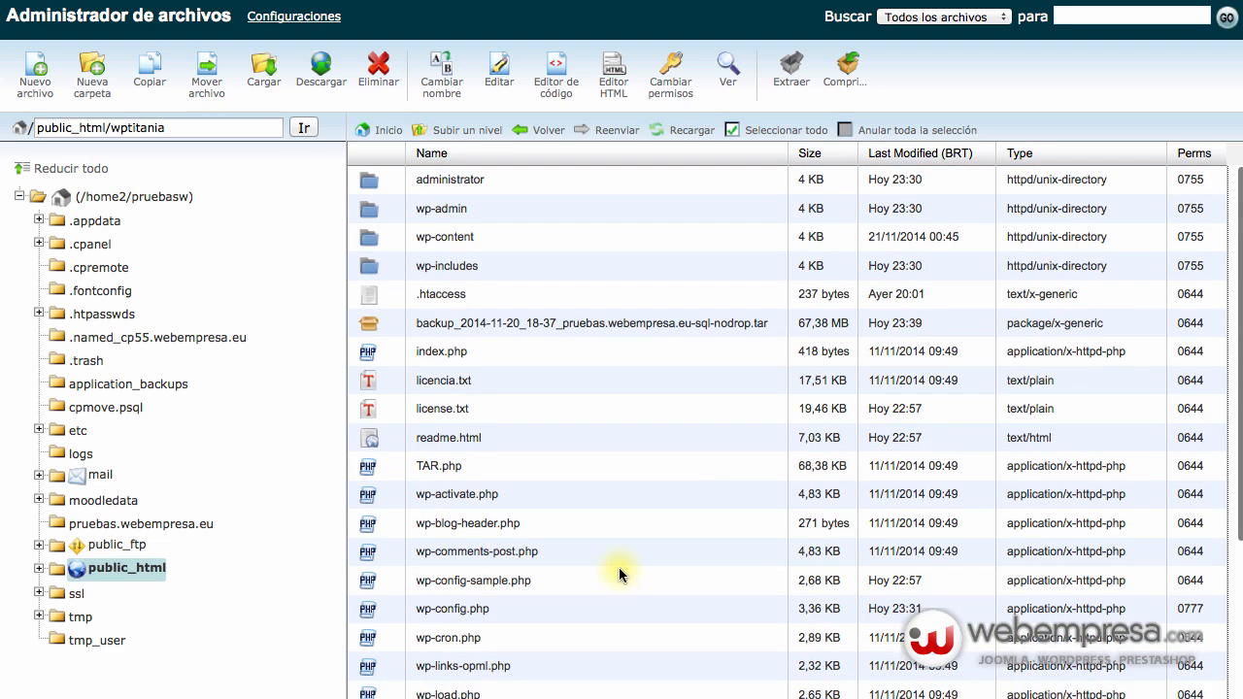
# Delete the administrator, wp-admin, wp-content and wp-includes folders and the .htaccess file from wptitania.
pyautogui.click(508, 175)
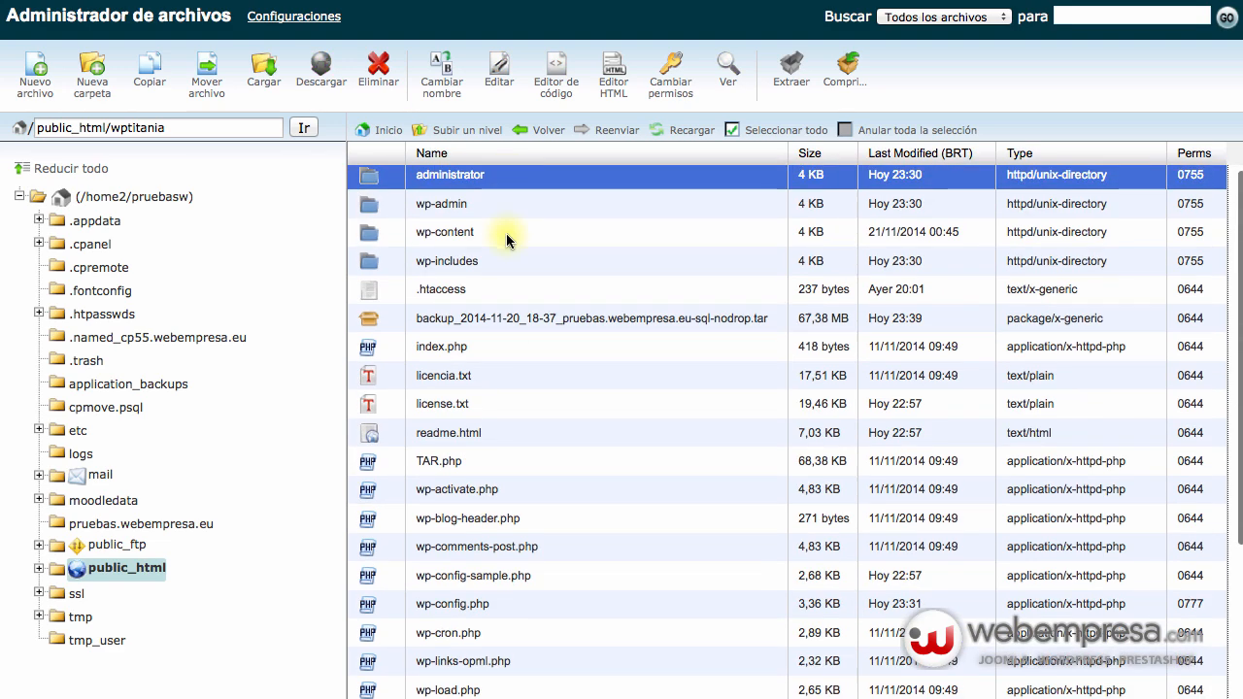
pyautogui.keyDown('shift'); pyautogui.click(491, 293); pyautogui.keyUp('shift')
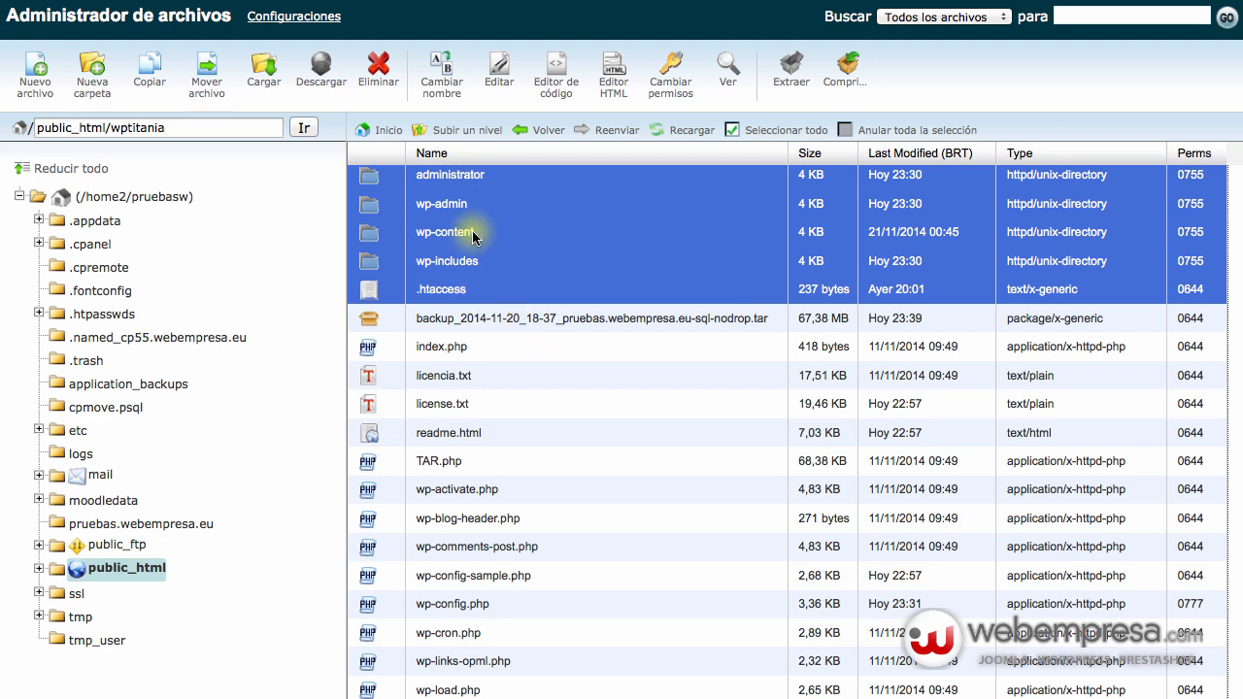
pyautogui.click(379, 68)
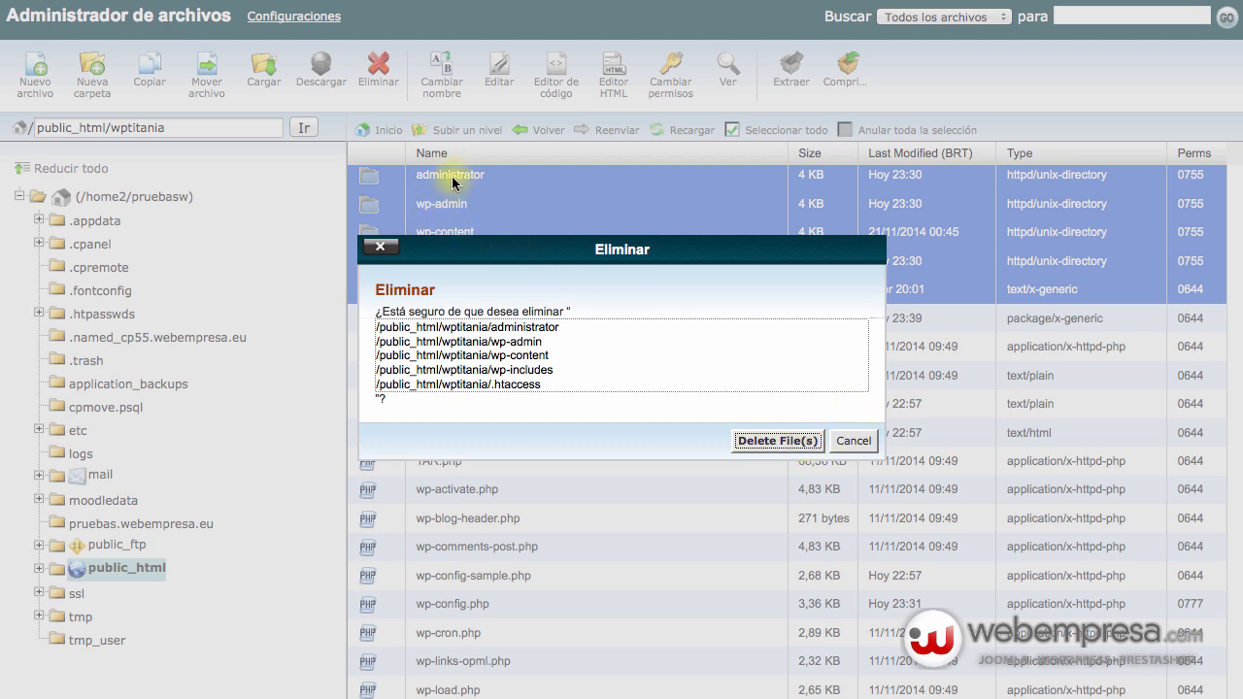
pyautogui.tripleClick(466, 326)
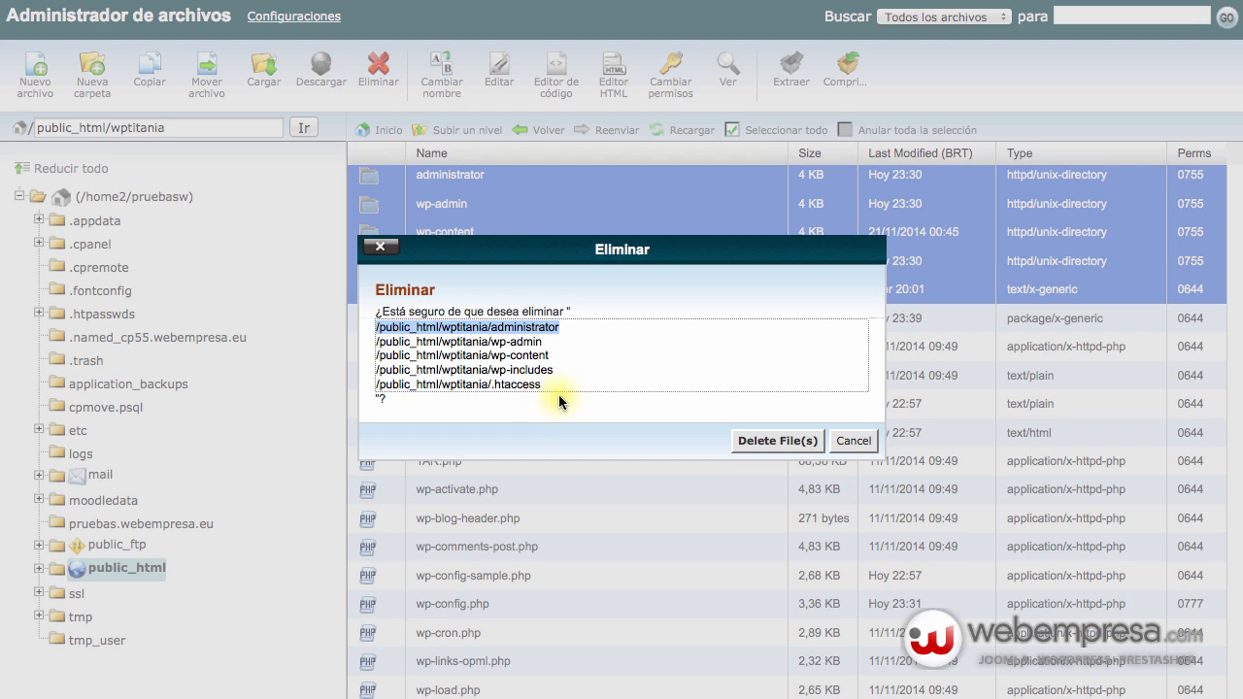
pyautogui.click(746, 439)
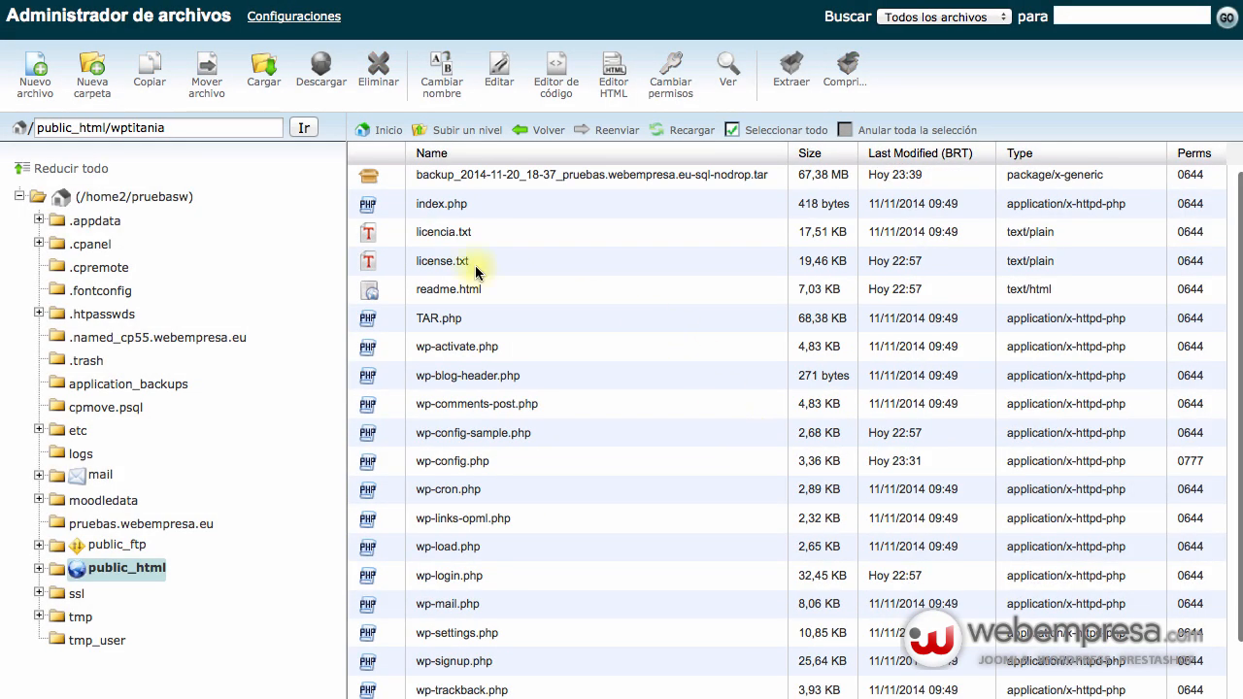
# Delete index.php, licencia.txt, license.txt and readme.html from the wptitania folder.
pyautogui.click(449, 203)
pyautogui.keyDown('shift'); pyautogui.click(472, 289); pyautogui.keyUp('shift')
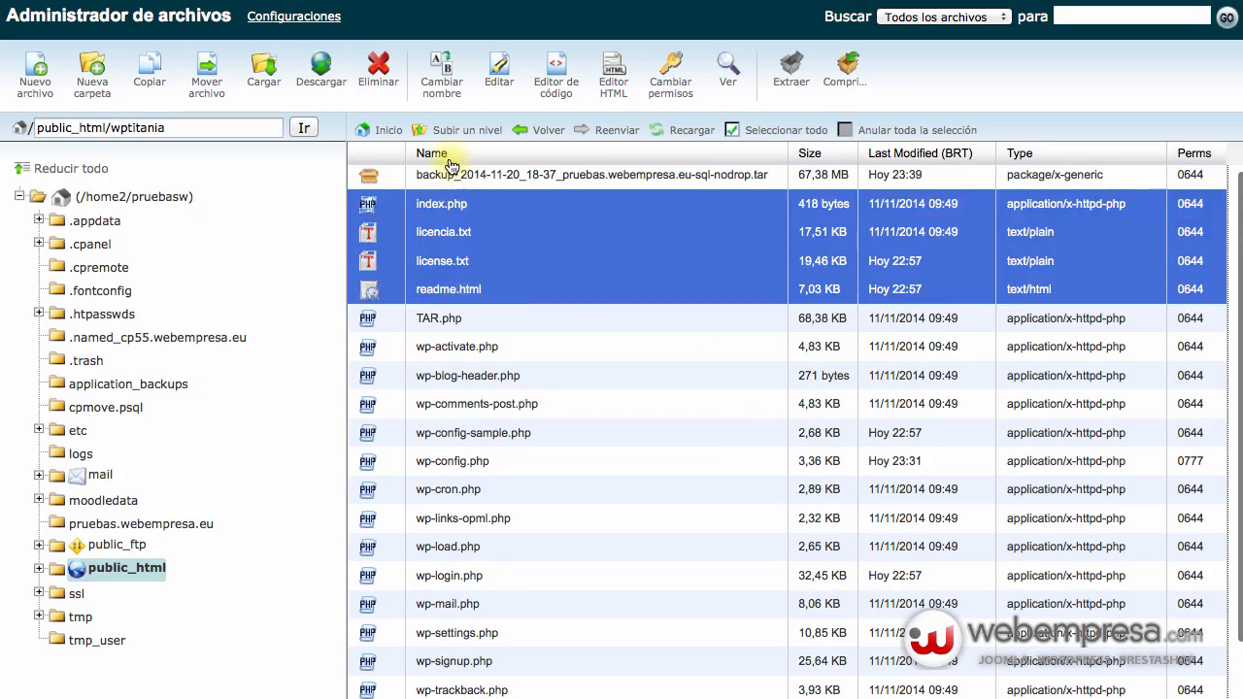
pyautogui.click(379, 73)
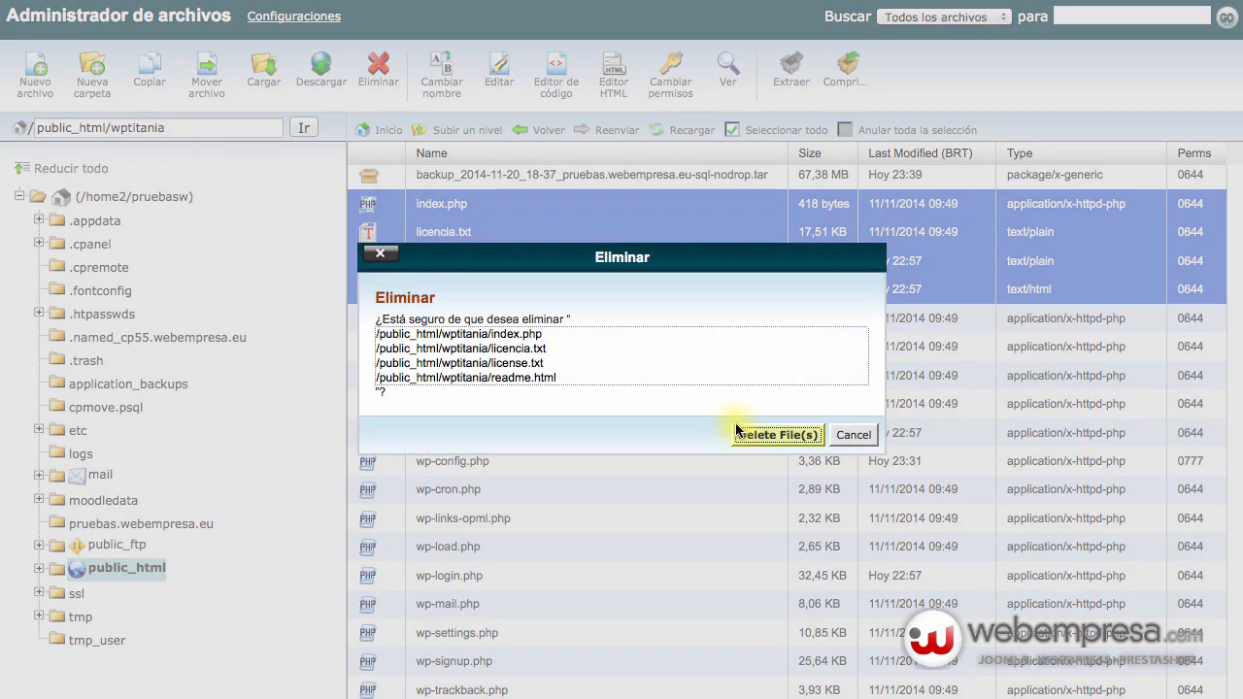
pyautogui.click(769, 439)
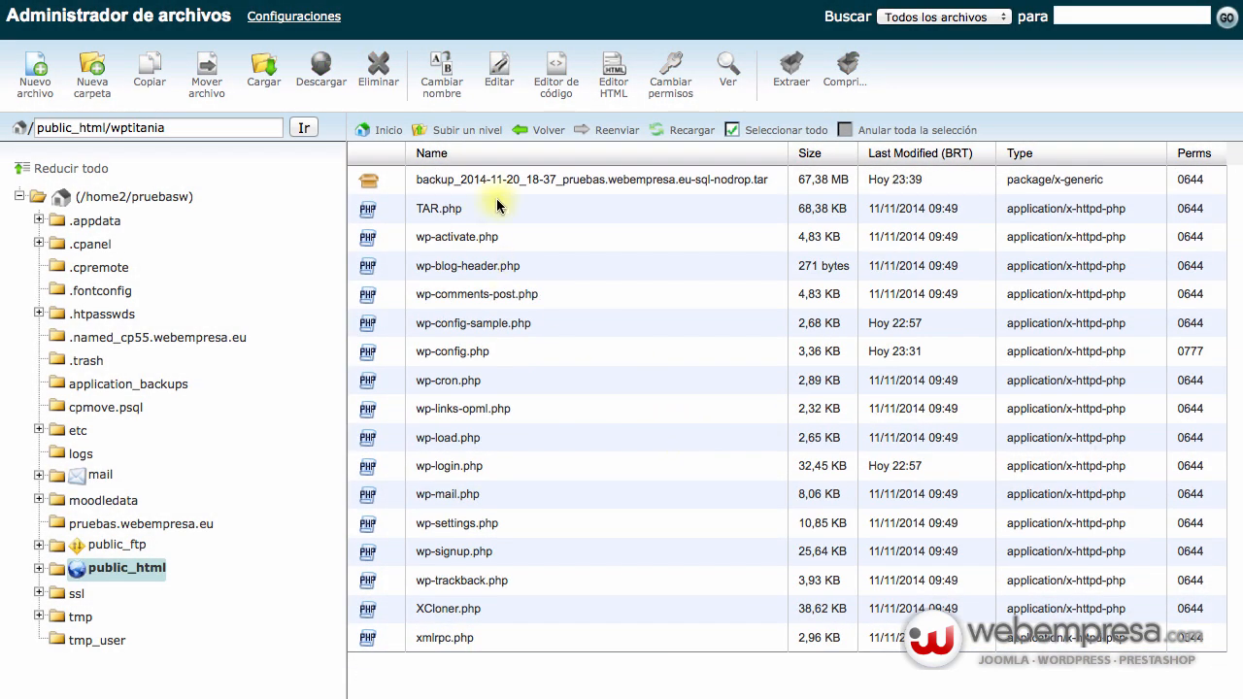
# Delete the WordPress files from wp-activate.php through wp-trackback.php in wptitania, keeping the backup .tar, TAR.php and XCloner.php.
pyautogui.click(496, 181)
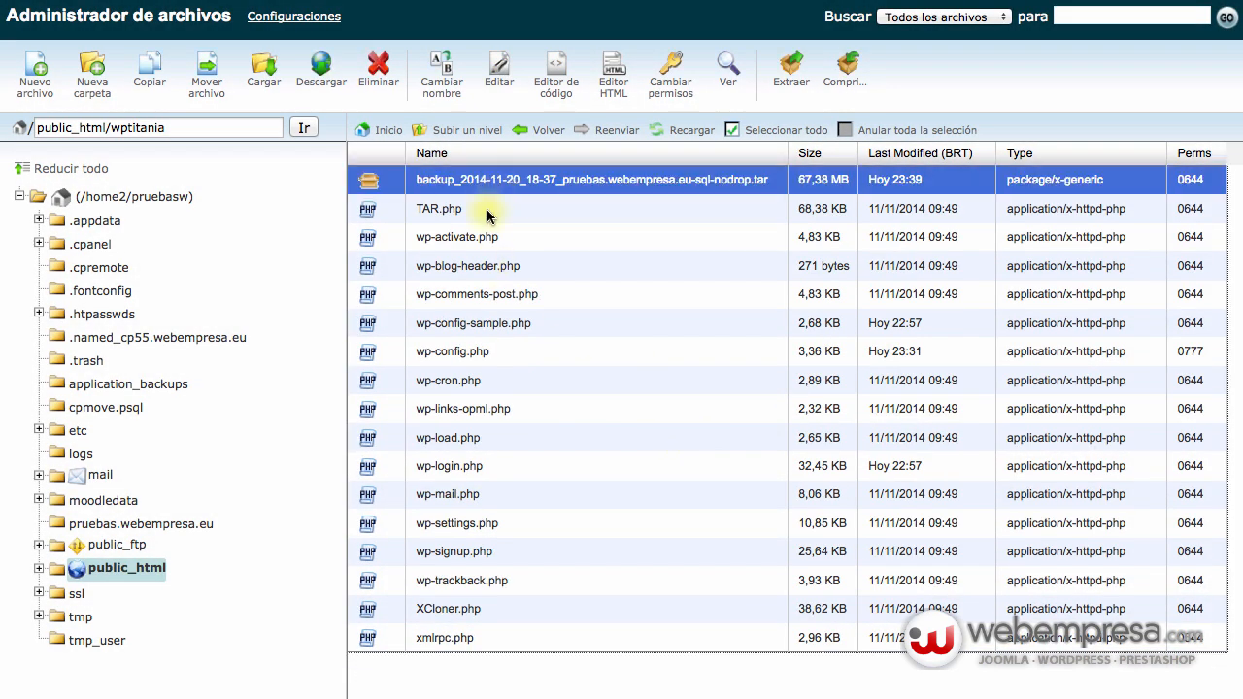
pyautogui.click(493, 210)
pyautogui.click(503, 236)
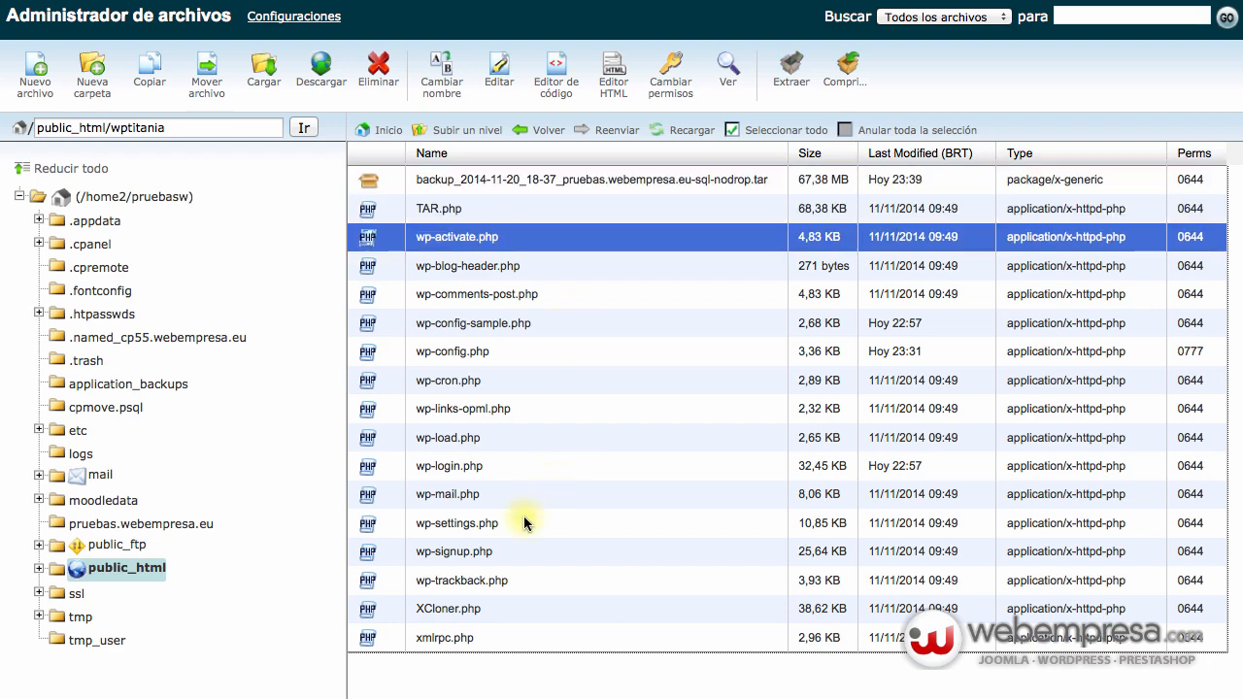
pyautogui.keyDown('shift'); pyautogui.click(507, 583); pyautogui.keyUp('shift')
pyautogui.click(378, 70)
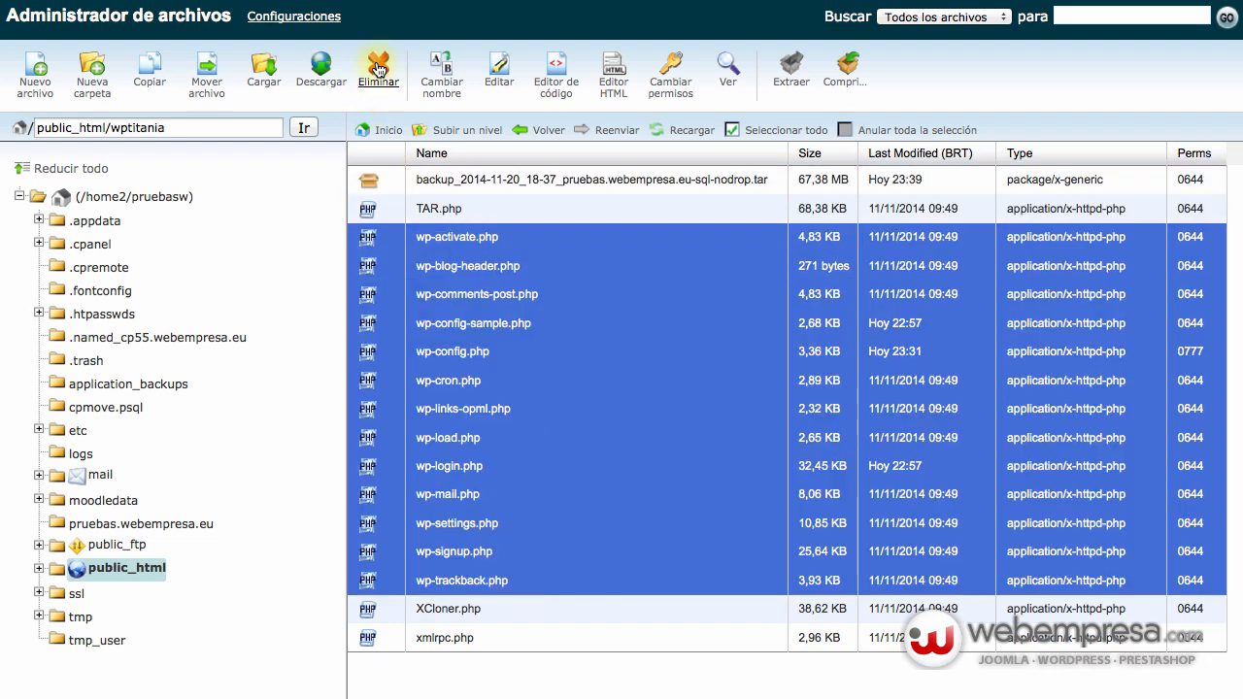
pyautogui.click(782, 498)
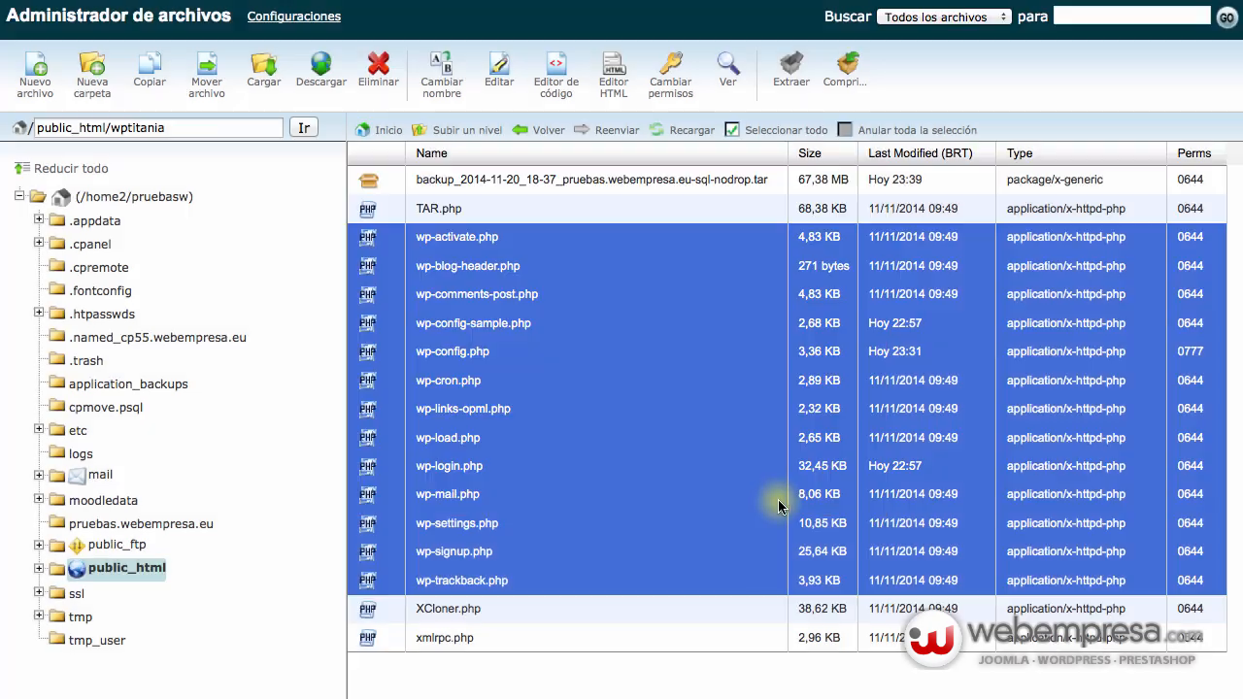
# Delete xmlrpc.php from wptitania and check the backup .tar file and XCloner.php that stay in the folder.
pyautogui.click(509, 274)
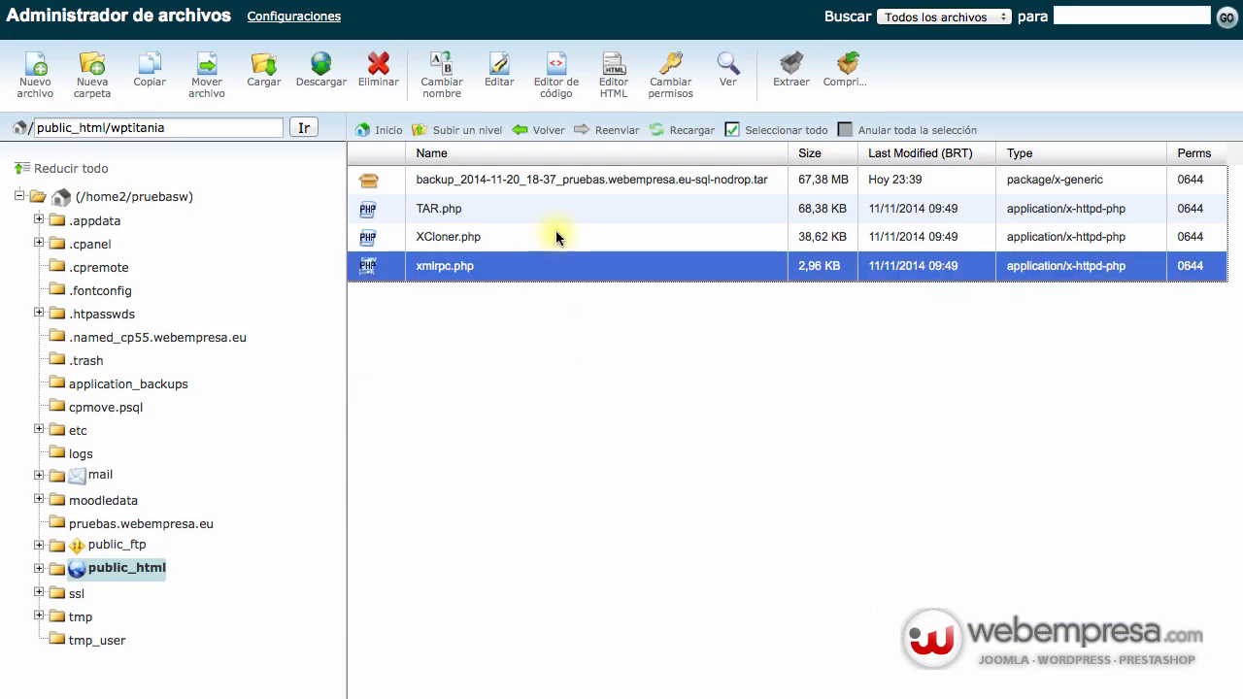
pyautogui.click(379, 86)
pyautogui.click(767, 404)
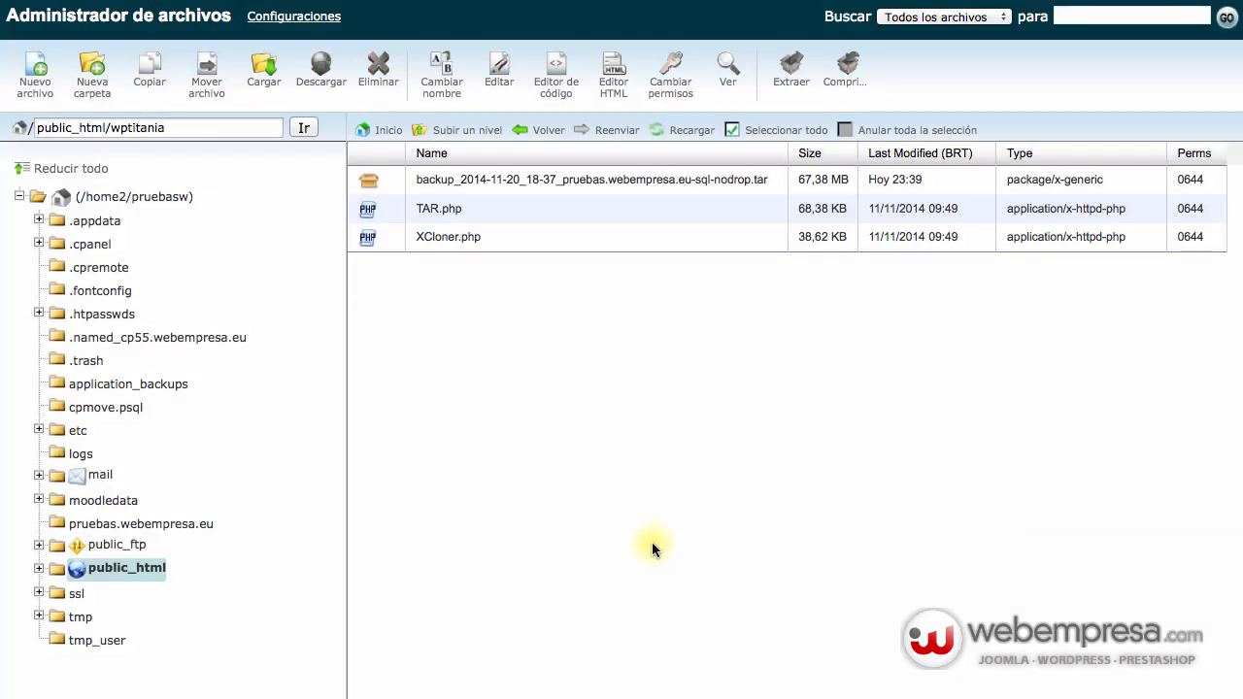
pyautogui.click(569, 182)
pyautogui.click(533, 237)
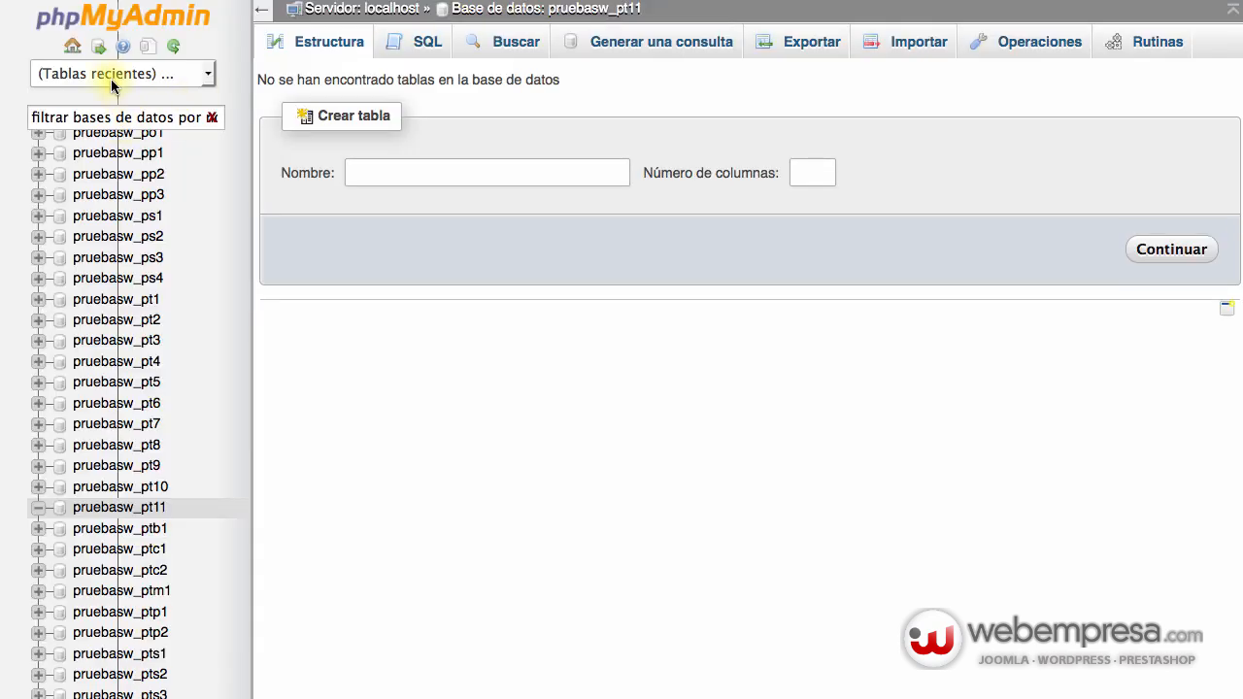
# Open phpMyAdmin from cPanel's database section and select the pruebasw_pt11 database.
pyautogui.click(98, 27)
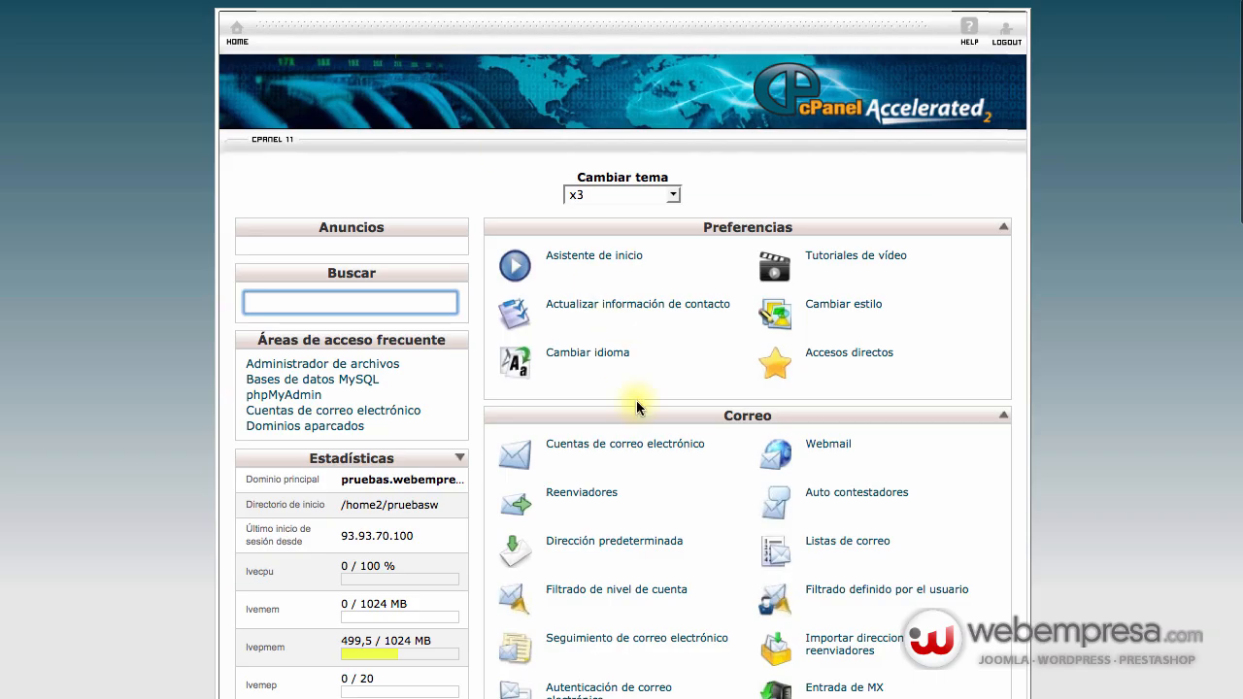
pyautogui.scroll(-10, 636, 400)
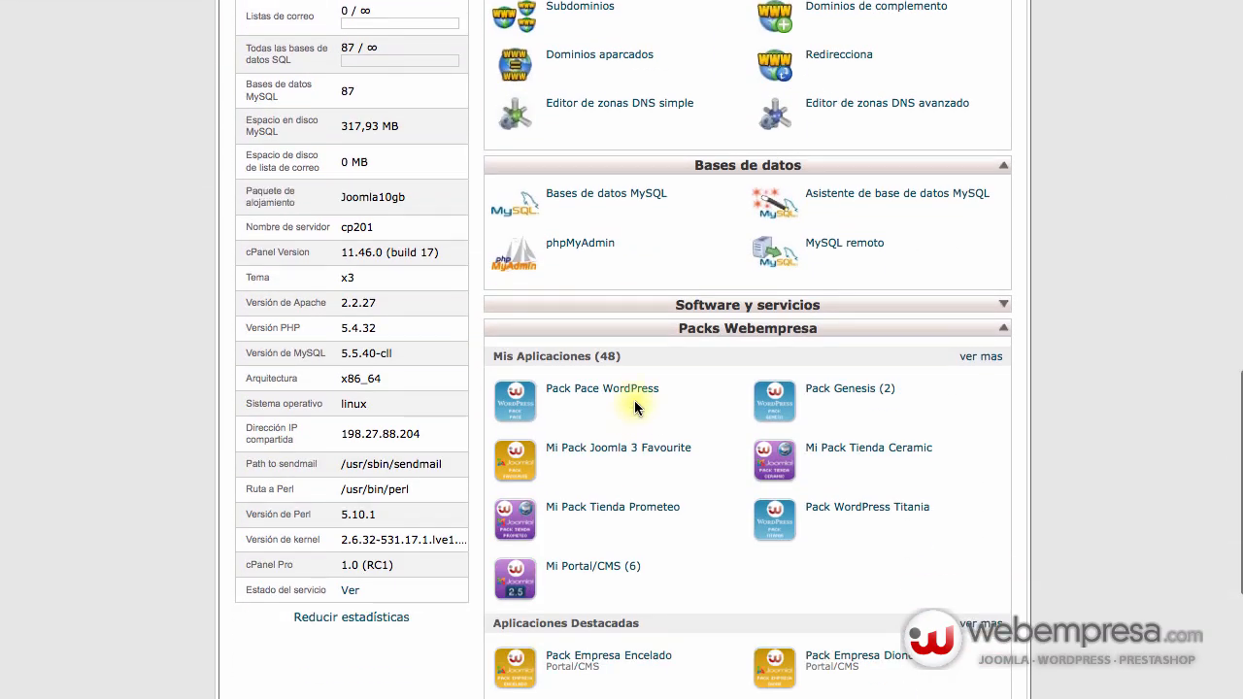
pyautogui.click(565, 238)
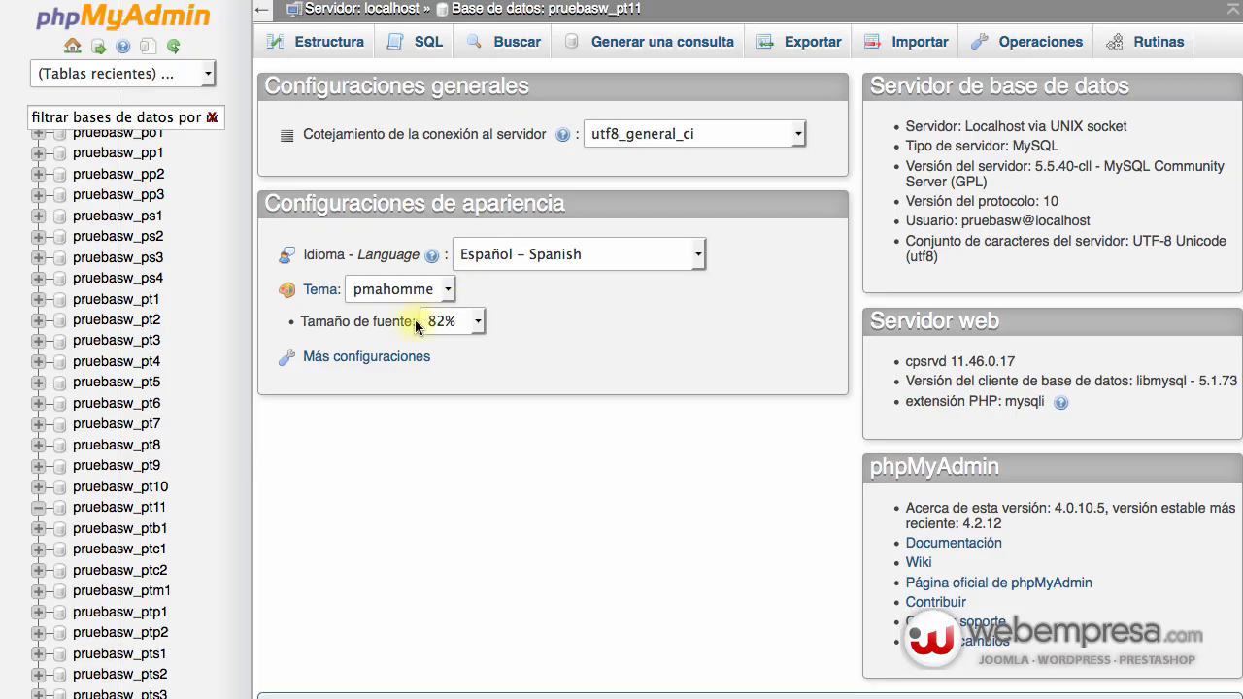
pyautogui.scroll(-6, 208, 544)
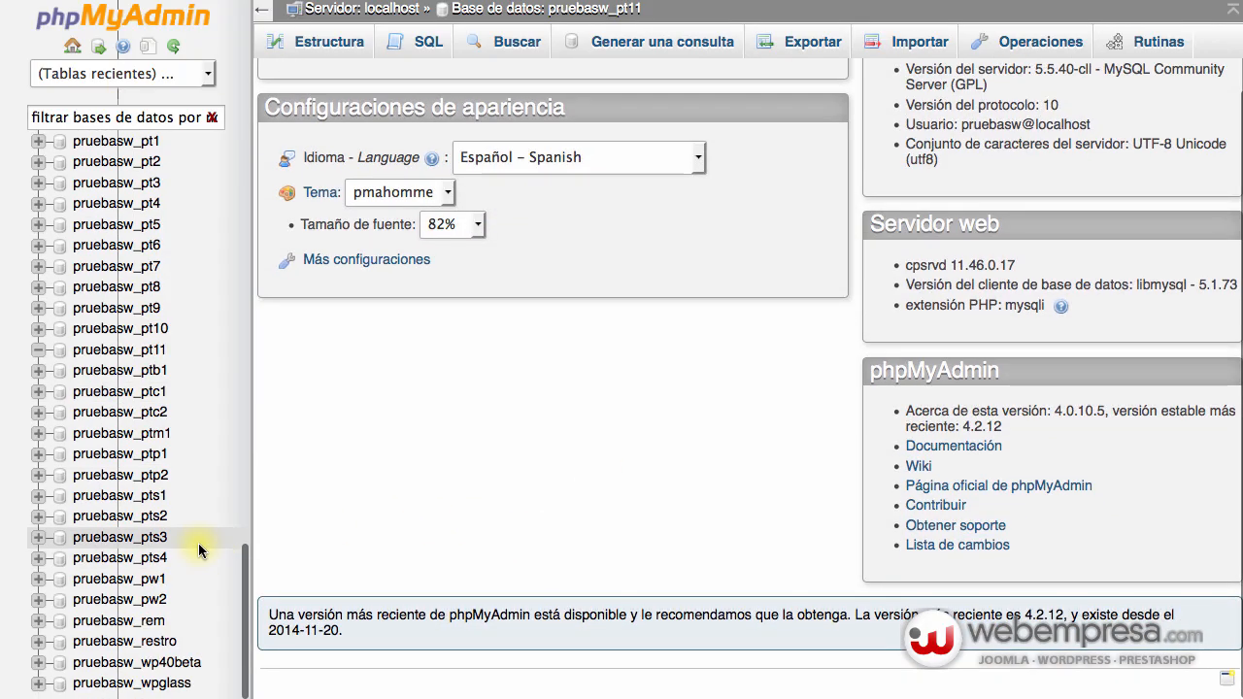
pyautogui.click(131, 357)
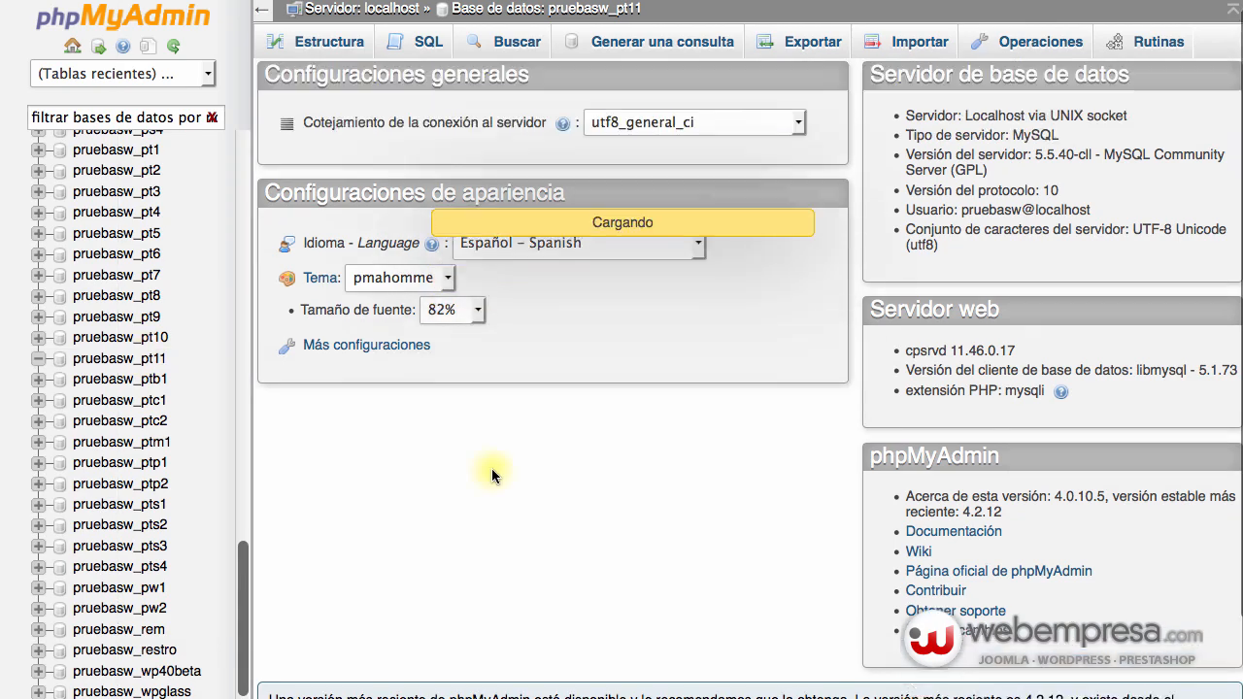
# Examine the list of WordPress tables in the pruebasw_pt11 database.
pyautogui.scroll(-10, 569, 244)
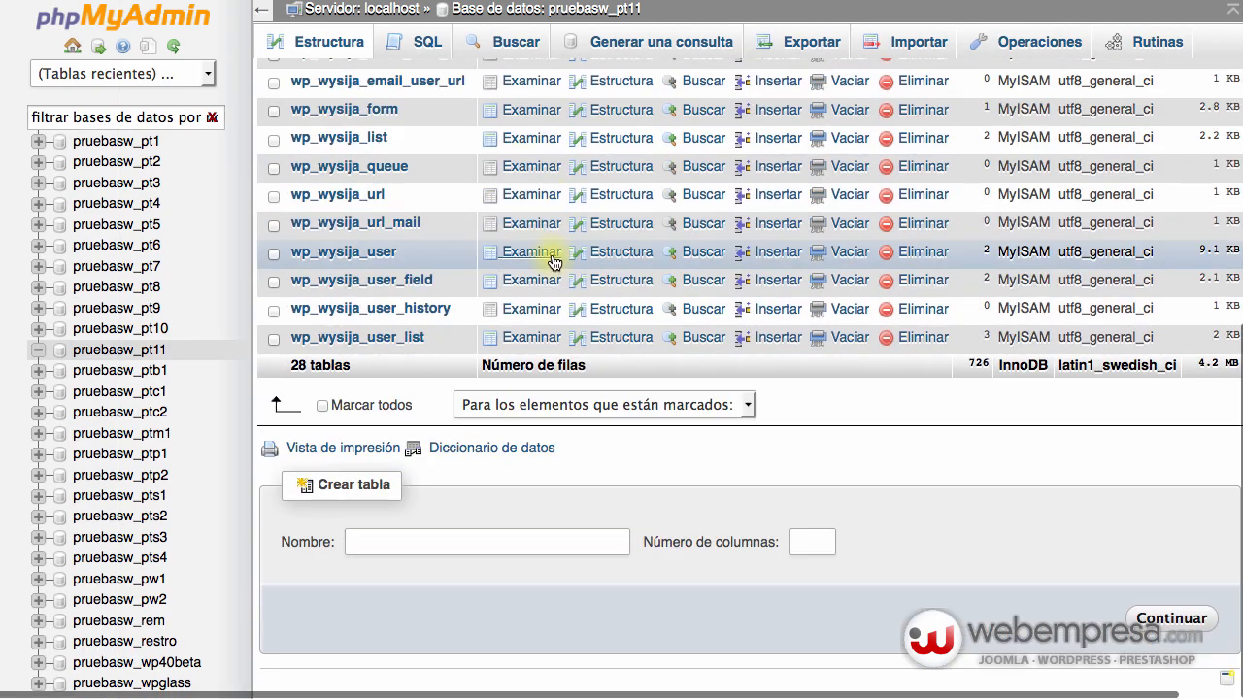
pyautogui.scroll(6, 494, 228)
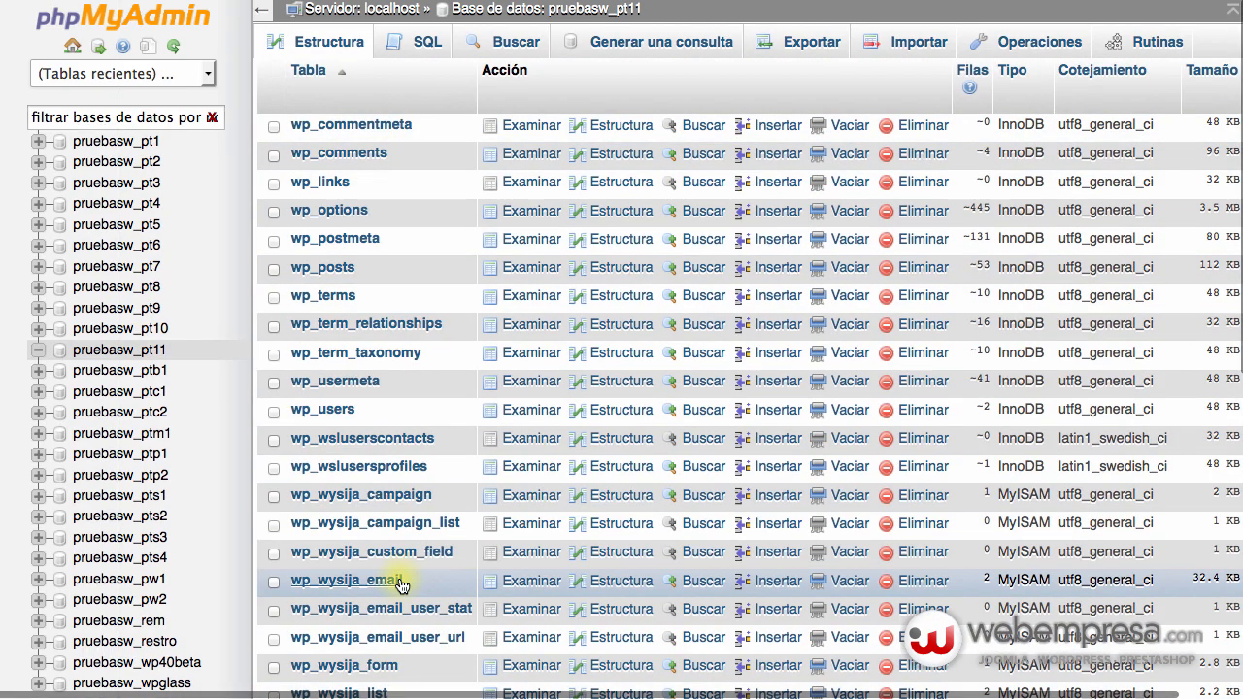
pyautogui.scroll(-4, 402, 585)
pyautogui.scroll(-2, 402, 585)
pyautogui.scroll(8, 399, 577)
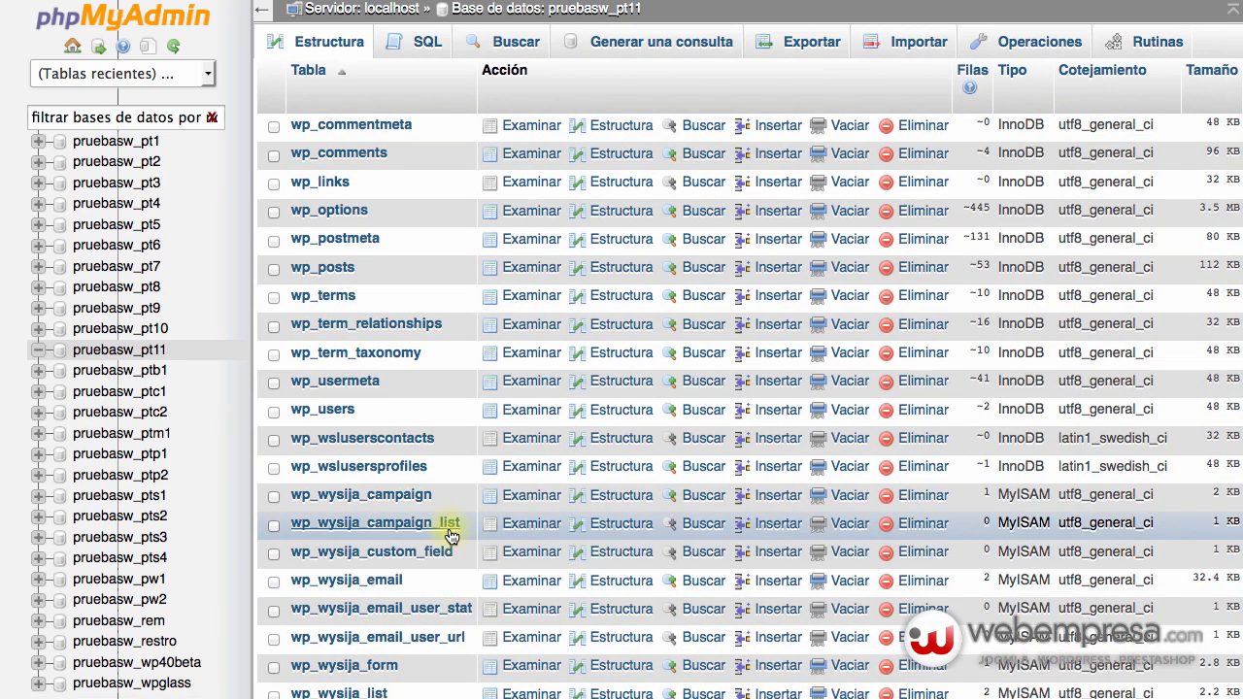
pyautogui.hscroll(1, 528, 499)
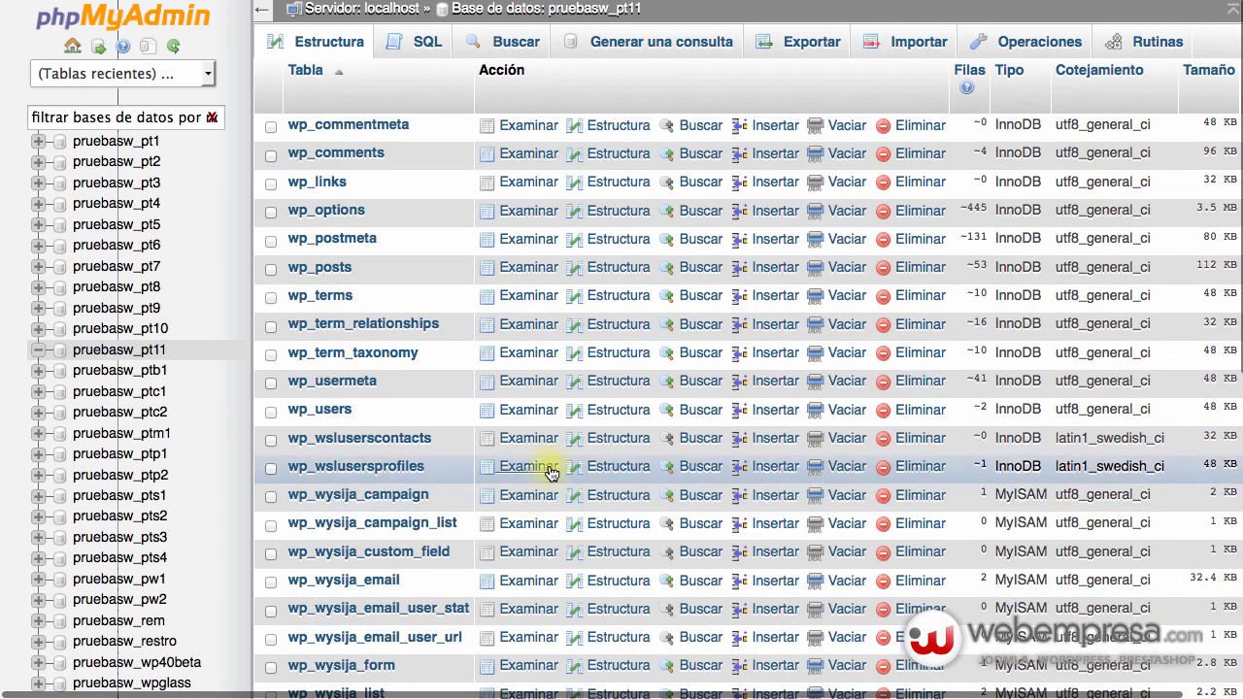
pyautogui.hscroll(3, 544, 444)
pyautogui.hscroll(-3, 506, 424)
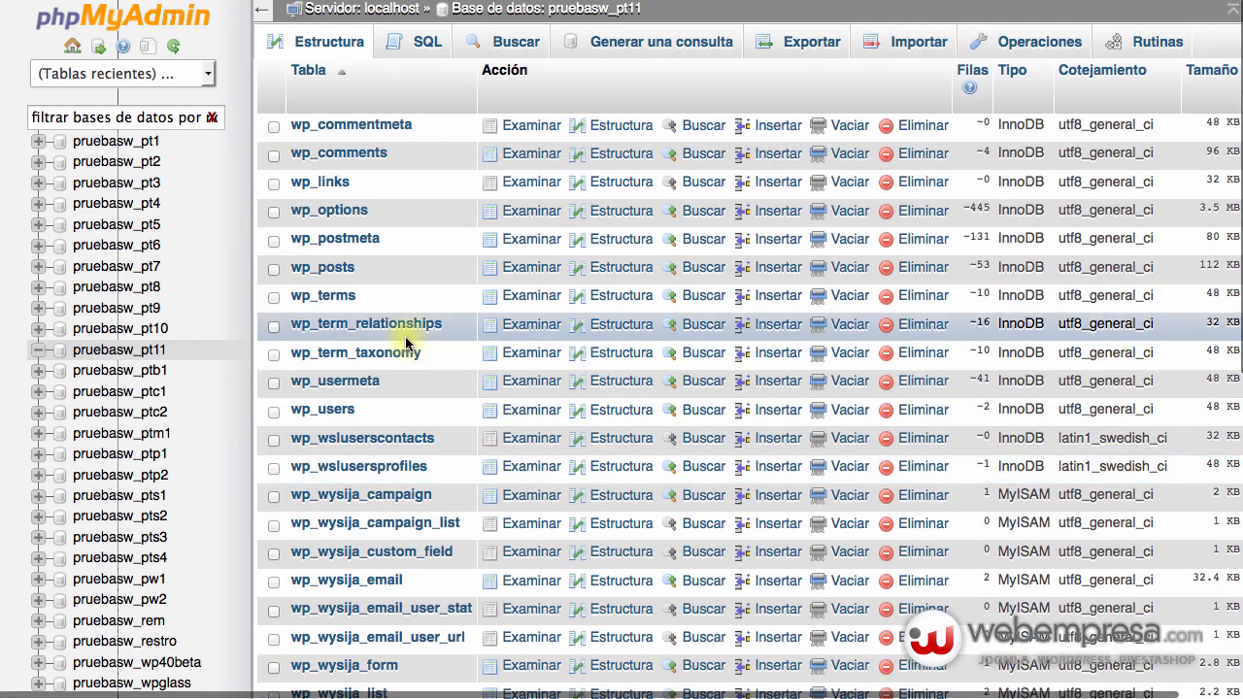
# Select all tables in the pruebasw_pt11 database and drop them with Eliminar, confirming the DROP TABLE query.
pyautogui.scroll(-10, 408, 330)
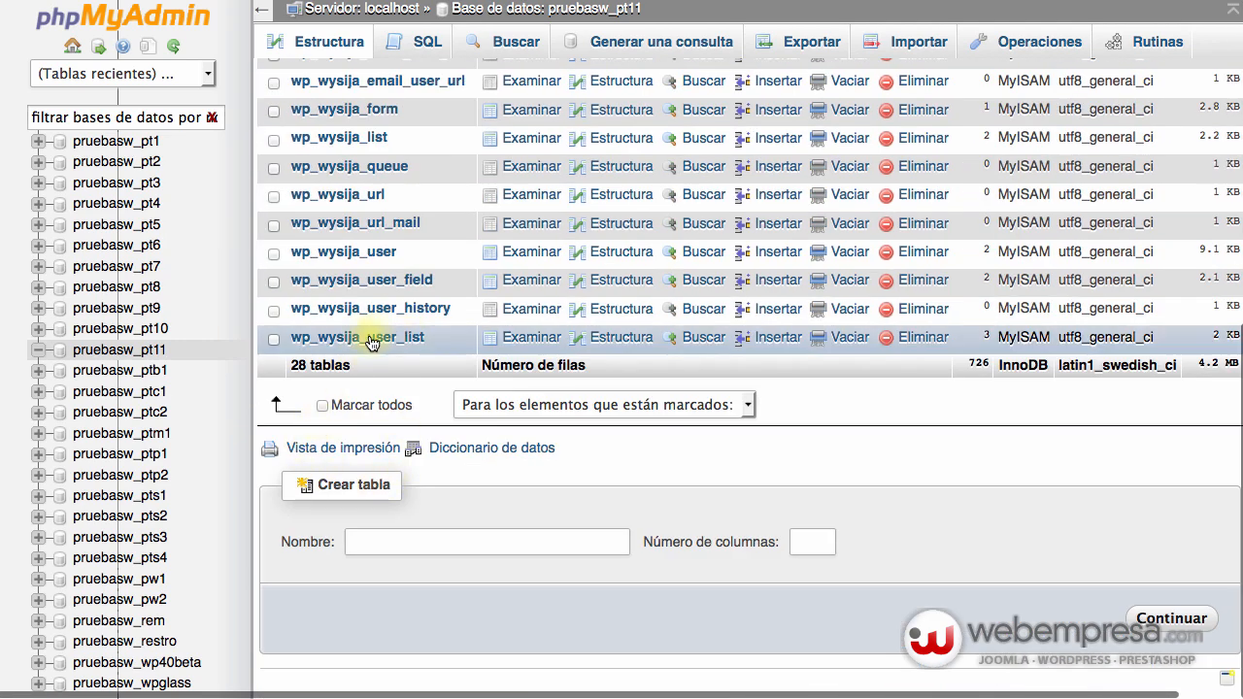
pyautogui.scroll(1, 354, 363)
pyautogui.hscroll(1, 354, 362)
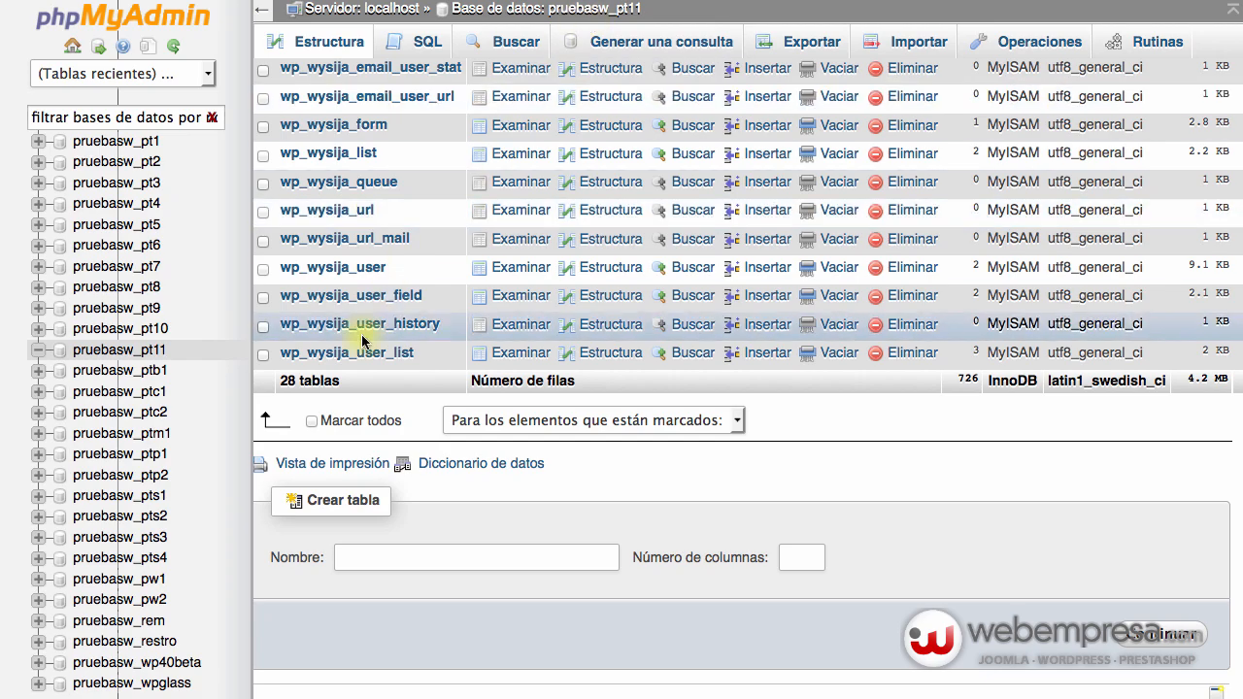
pyautogui.click(312, 420)
pyautogui.scroll(5, 391, 298)
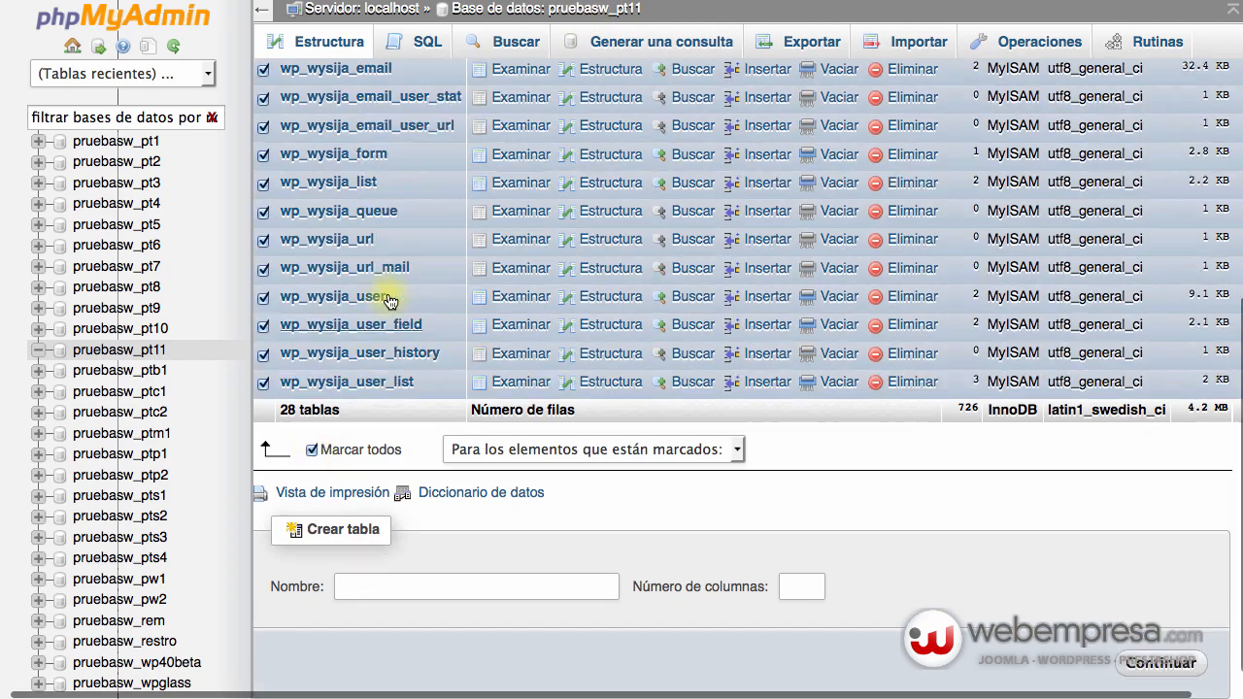
pyautogui.scroll(-5, 392, 297)
pyautogui.hscroll(1, 391, 298)
pyautogui.hscroll(-2, 581, 412)
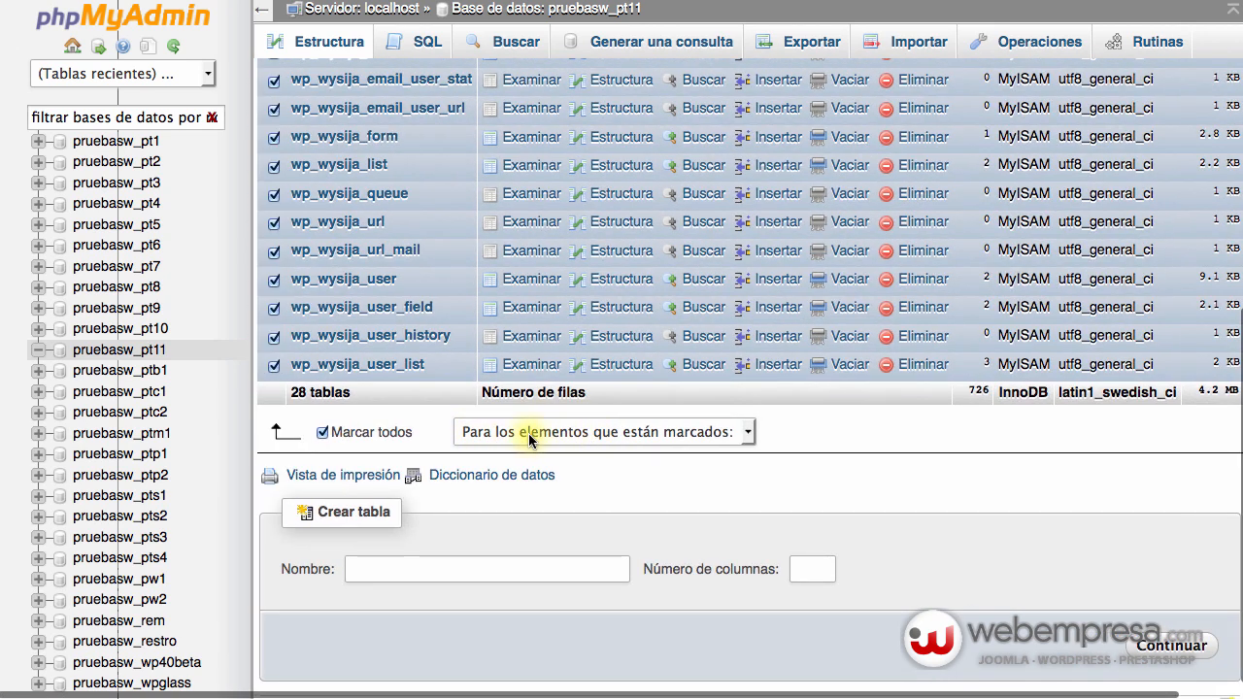
pyautogui.click(583, 433)
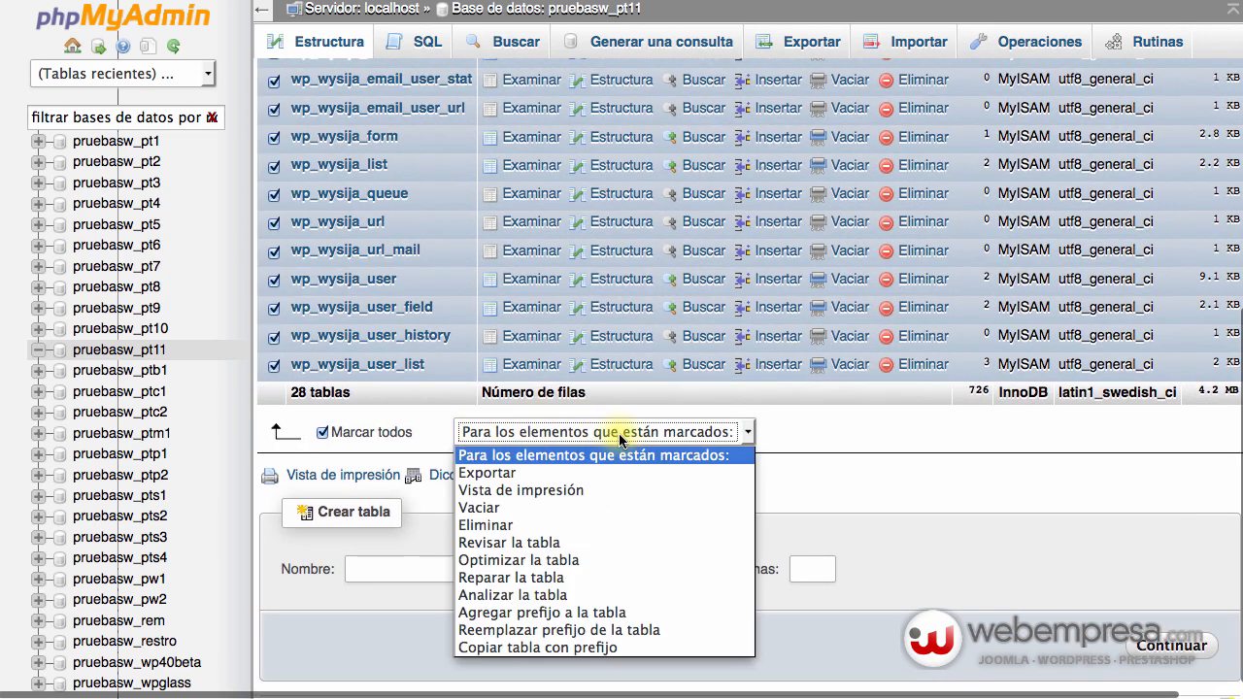
pyautogui.click(544, 525)
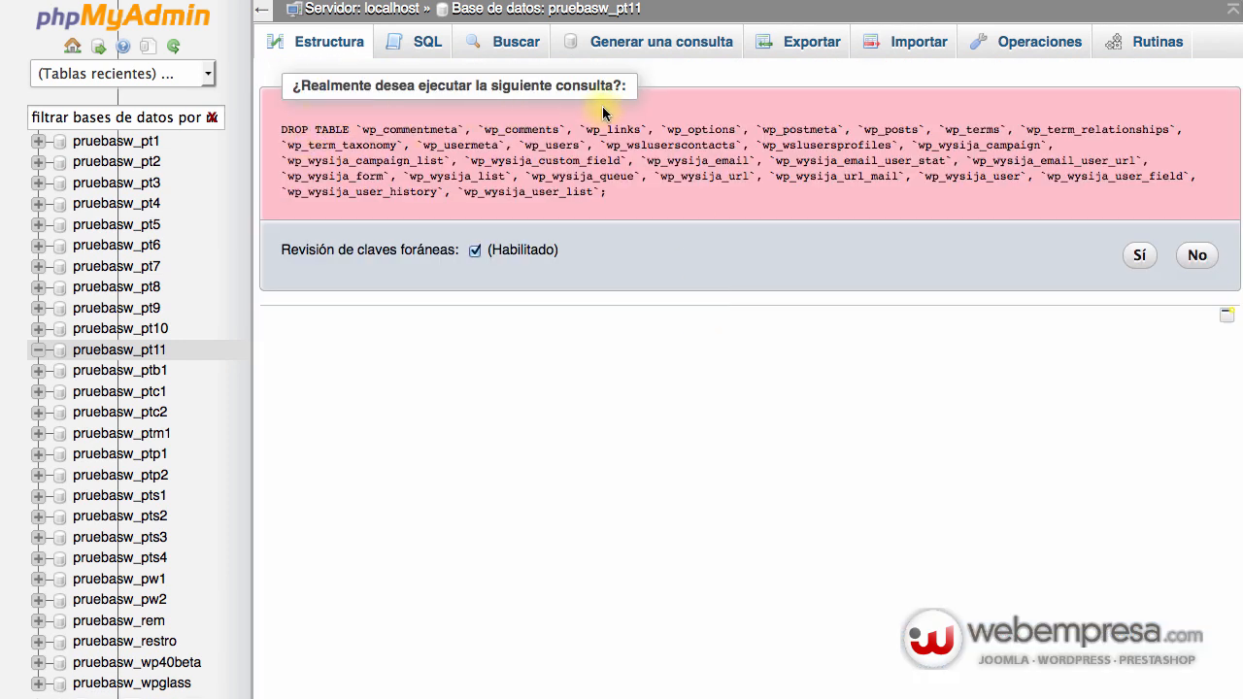
pyautogui.click(1138, 256)
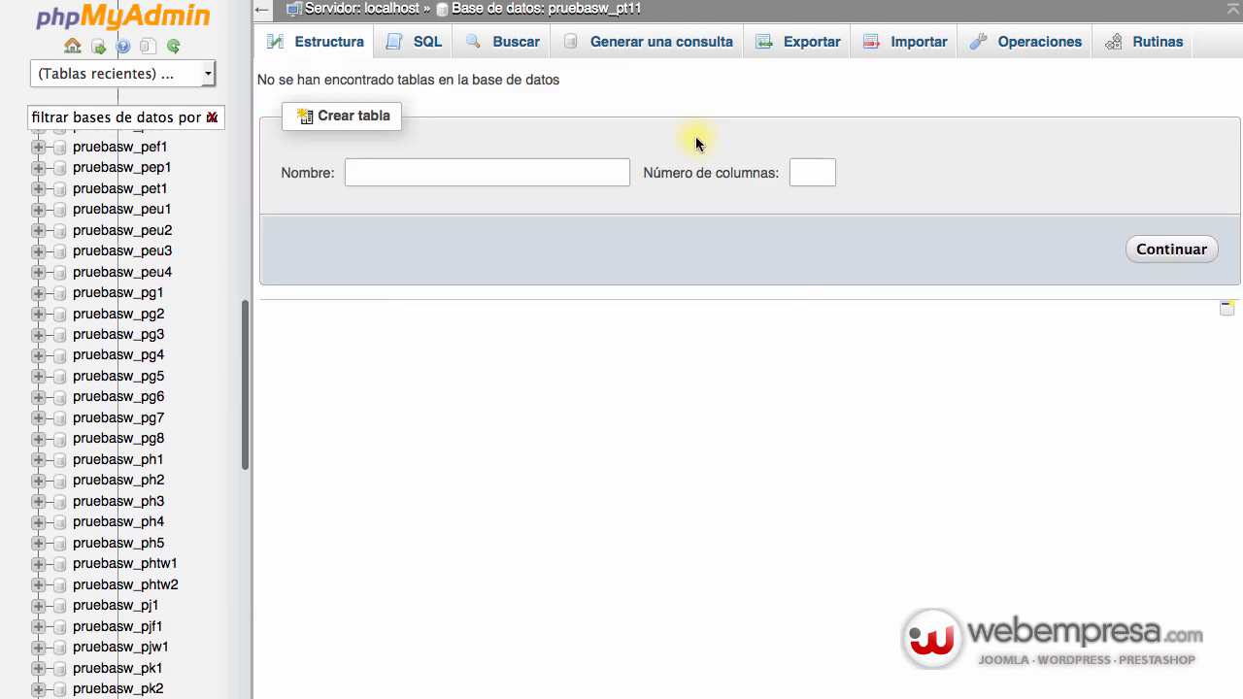
pyautogui.click(566, 9)
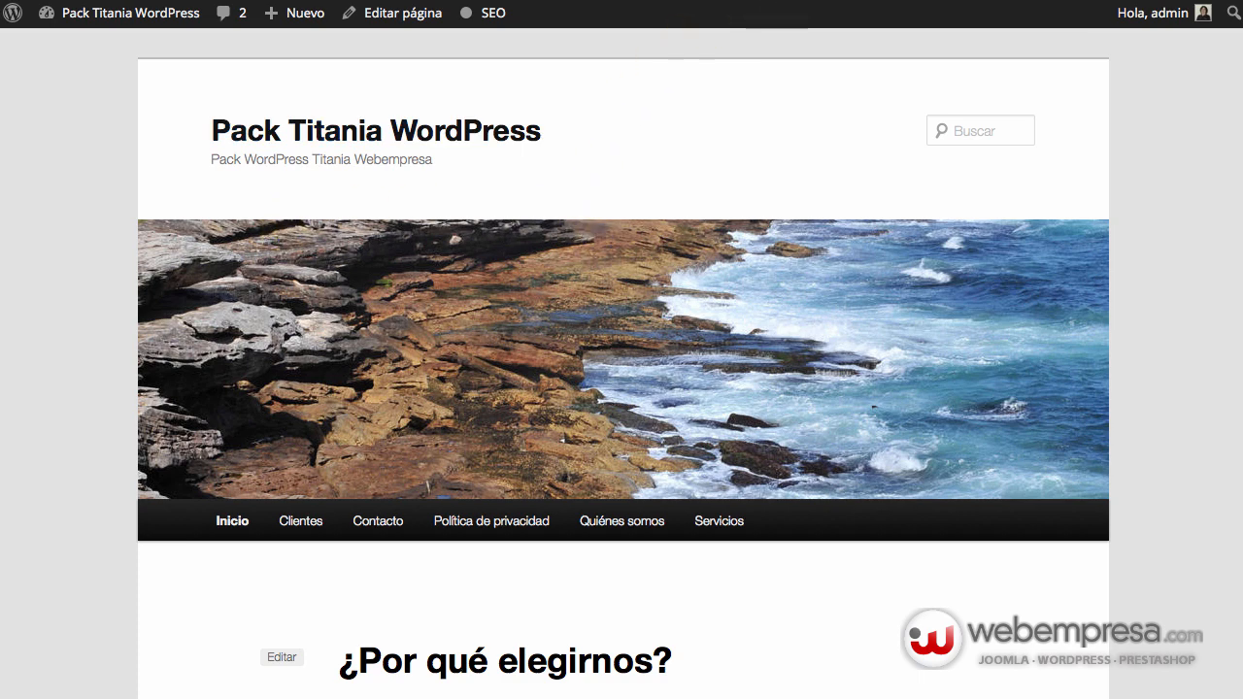
# Fit the Titania site's browser window on screen without the QuickNote sidebar and reload pruebas.webempresa.eu/wptitania/.
pyautogui.moveTo(846, 6); pyautogui.dragTo(503, 143)
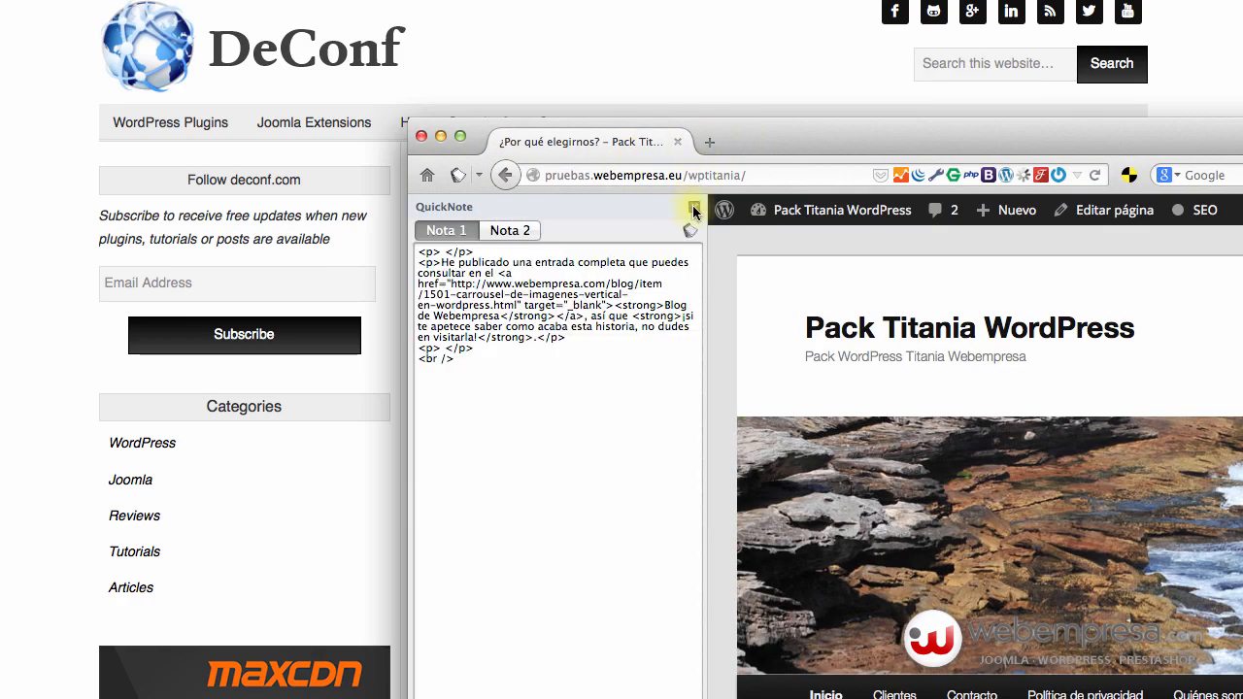
pyautogui.click(693, 205)
pyautogui.moveTo(790, 140); pyautogui.dragTo(402, 33)
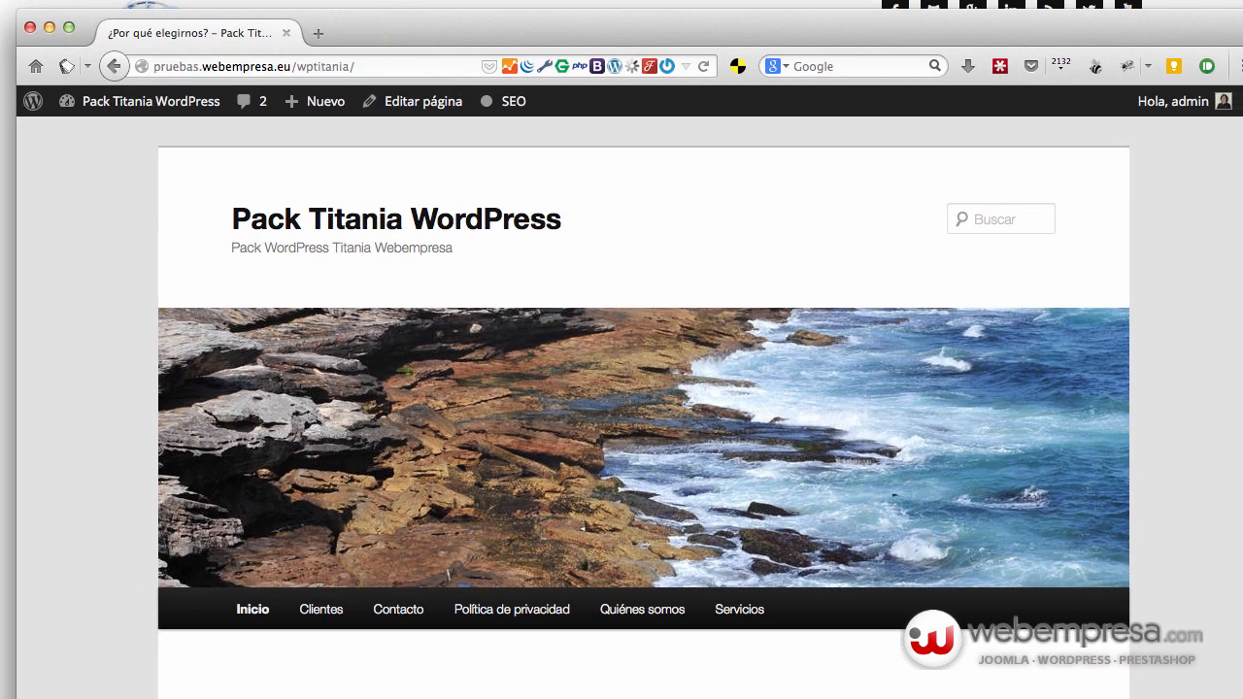
pyautogui.moveTo(1242, 698)
pyautogui.mouseDown()
pyautogui.moveTo(1195, 698)
pyautogui.moveTo(1230, 698)
pyautogui.mouseUp()
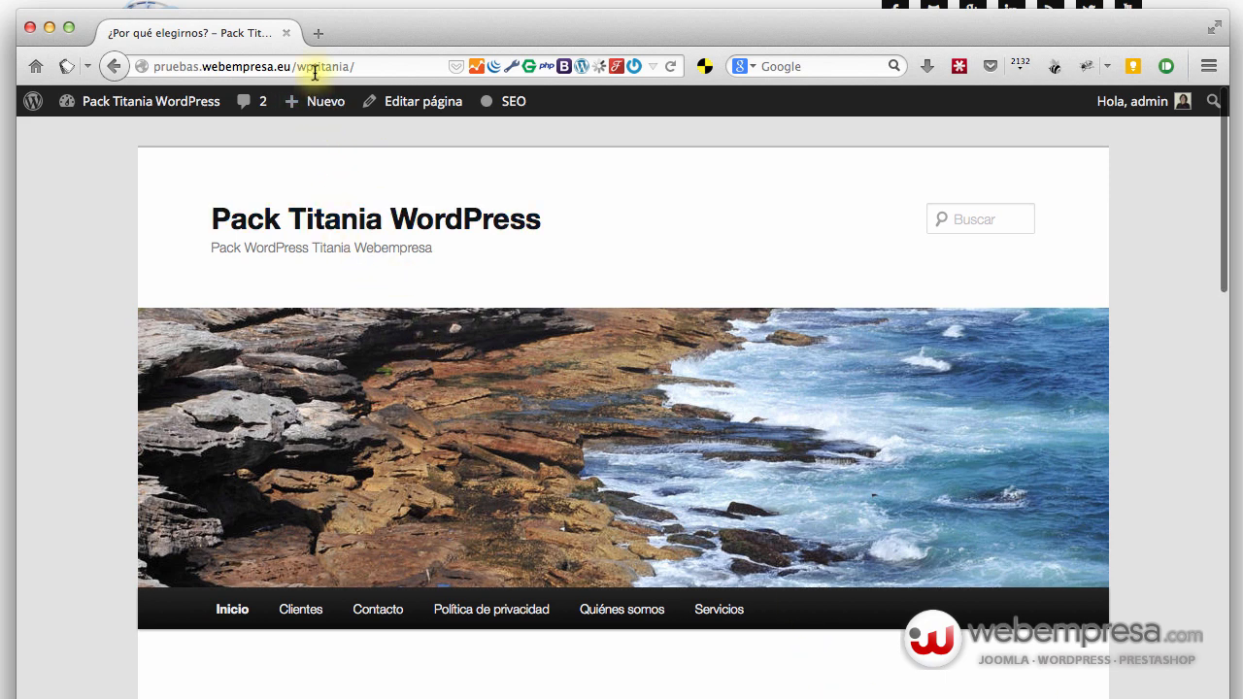
pyautogui.click(358, 66)
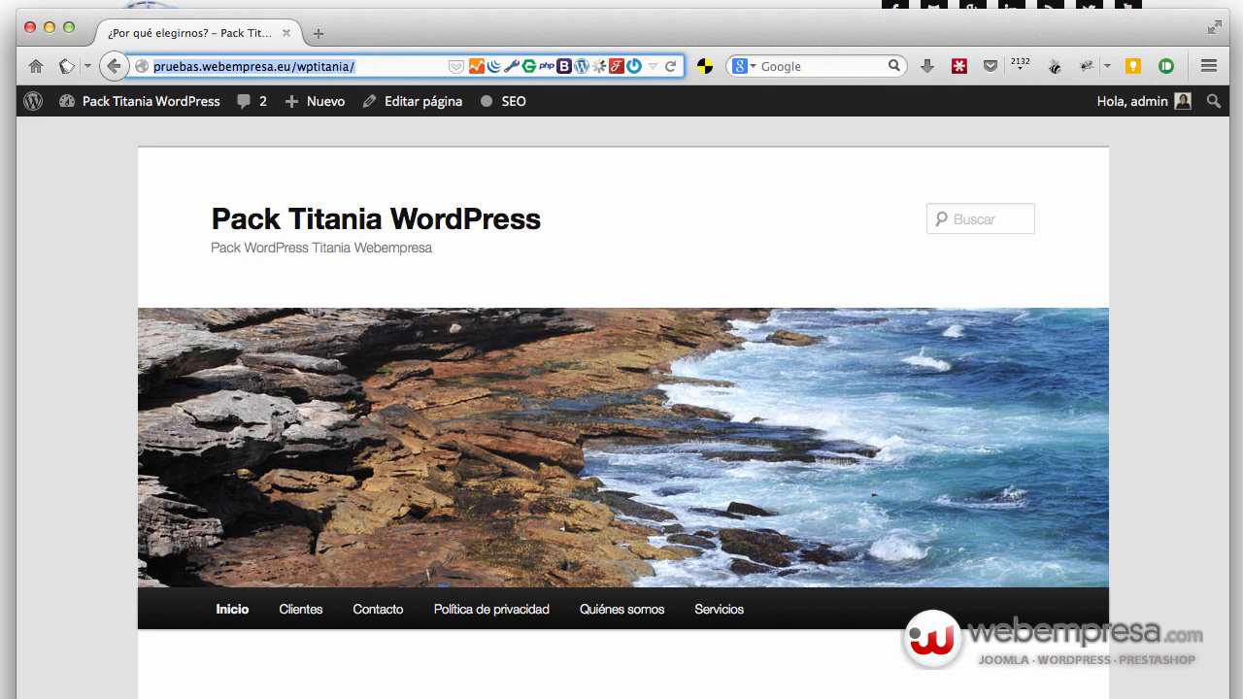
pyautogui.press('Return')
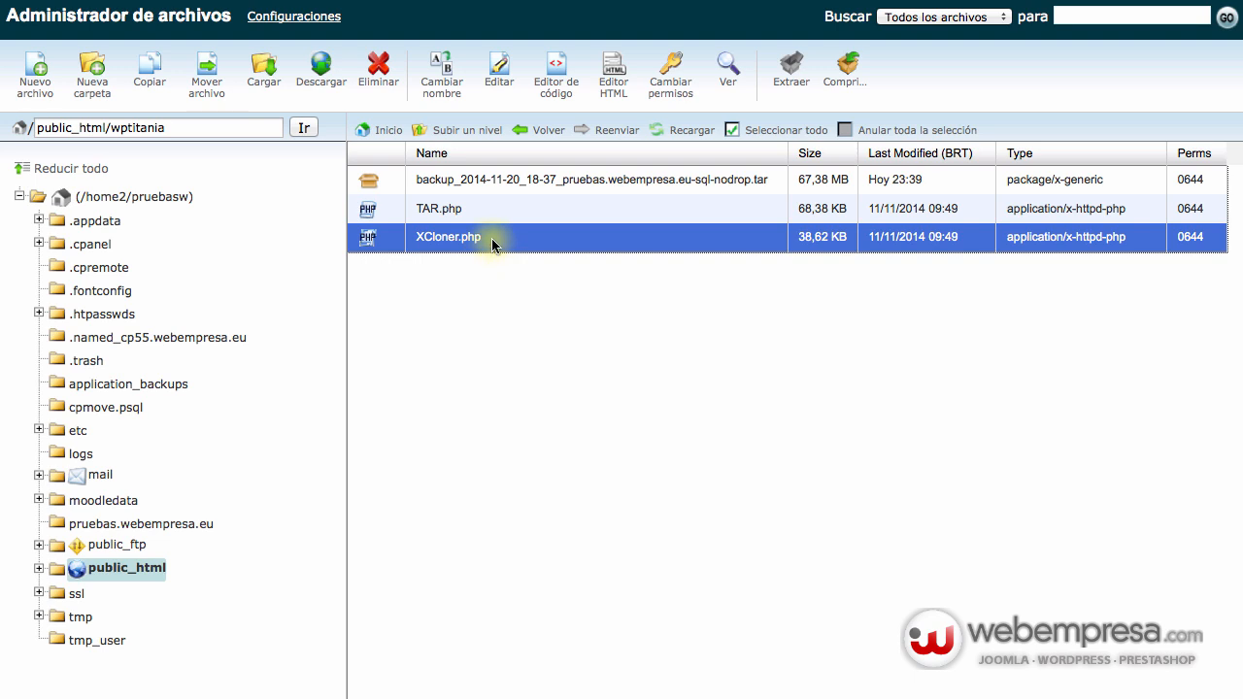
# Enter pruebas.webempresa.eu/wptitania/XCloner.php as the address in the Titania site's browser window.
pyautogui.click(491, 238)
pyautogui.click(491, 238)
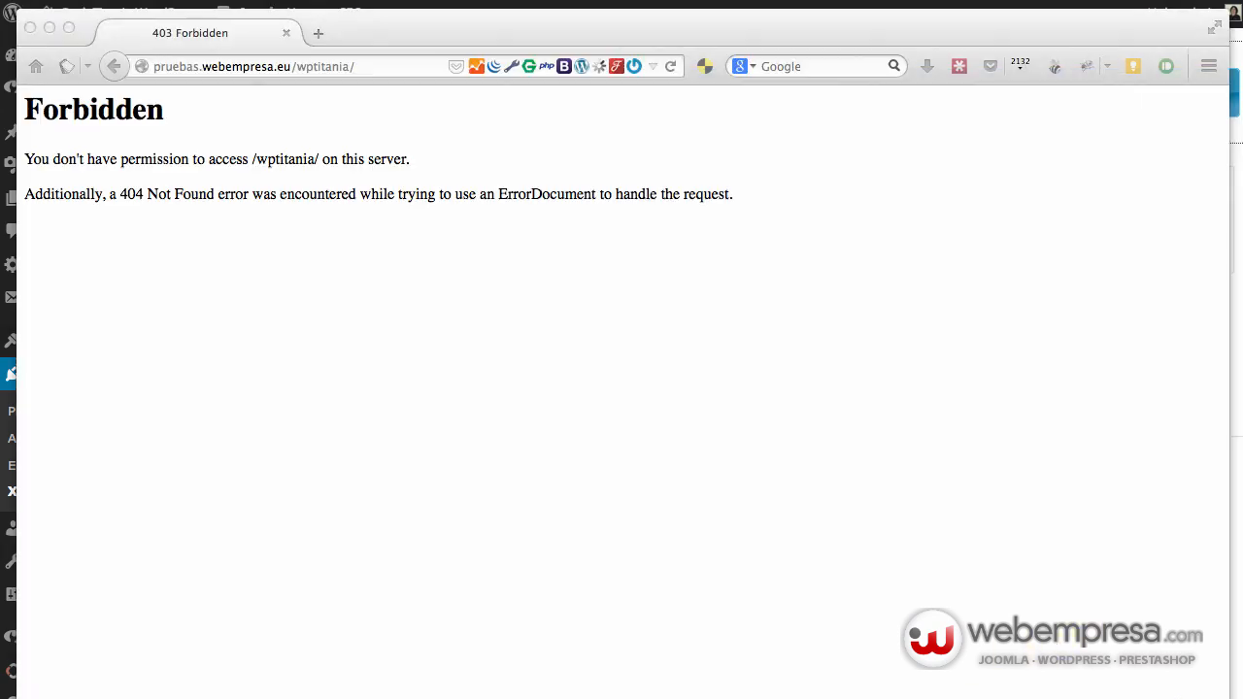
pyautogui.click(368, 66)
pyautogui.press('Right')
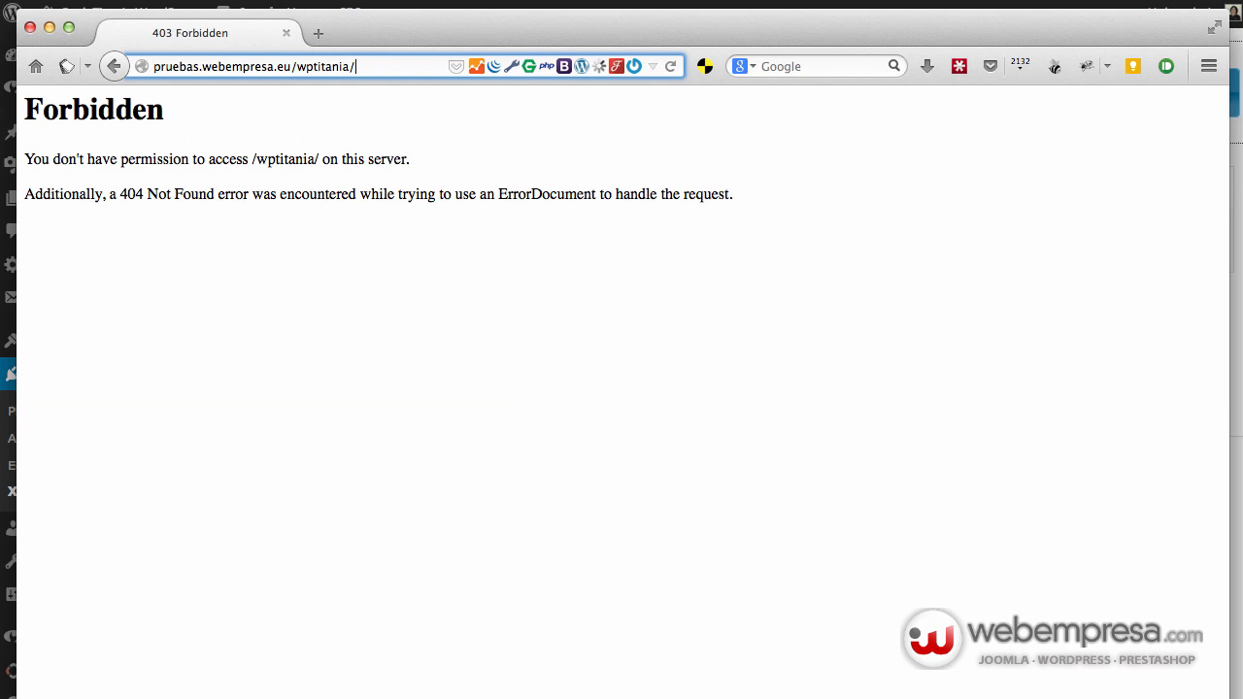
pyautogui.write('XClon')
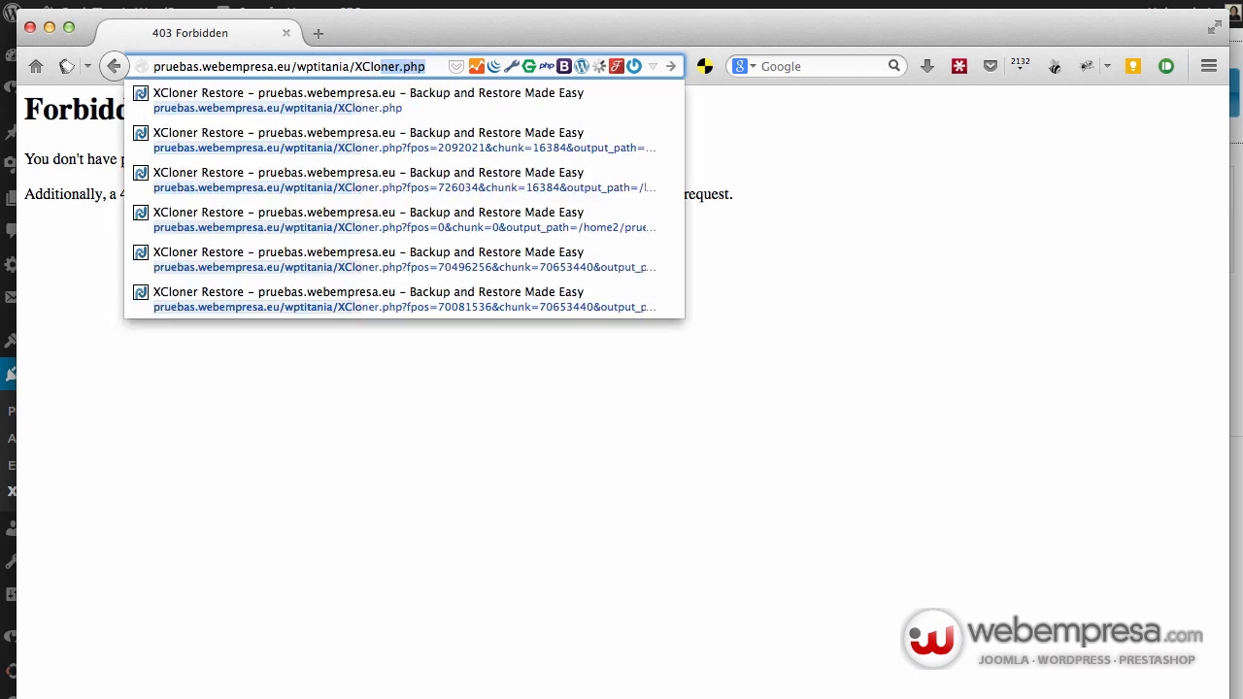
pyautogui.write('er.ph')
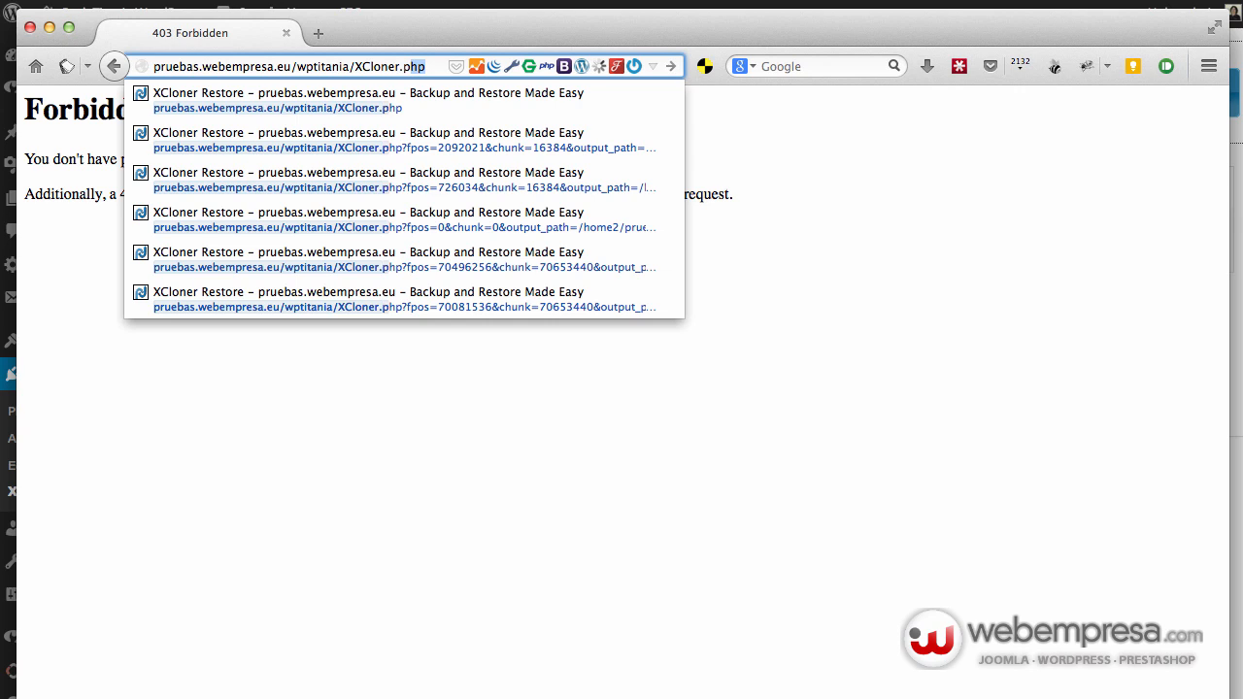
pyautogui.write('p')
pyautogui.press('Return')
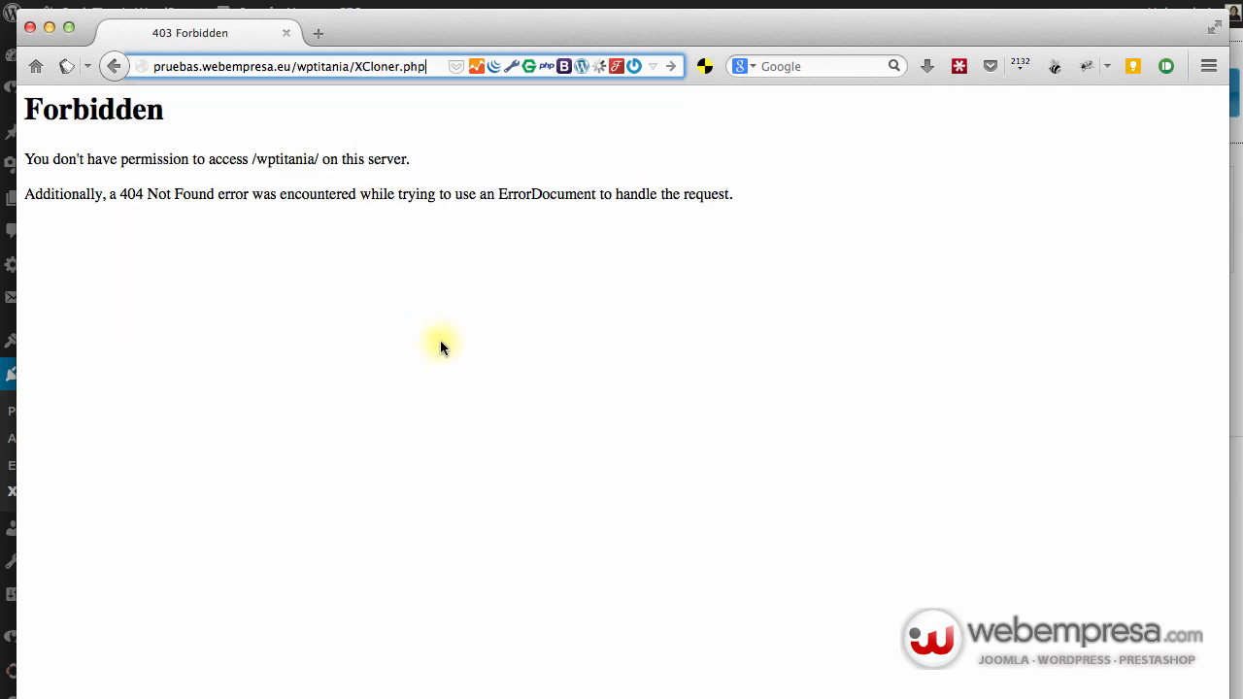
# Examine the domain and wptitania folder parts of the XCloner.php address.
pyautogui.click(370, 64)
pyautogui.click(372, 67)
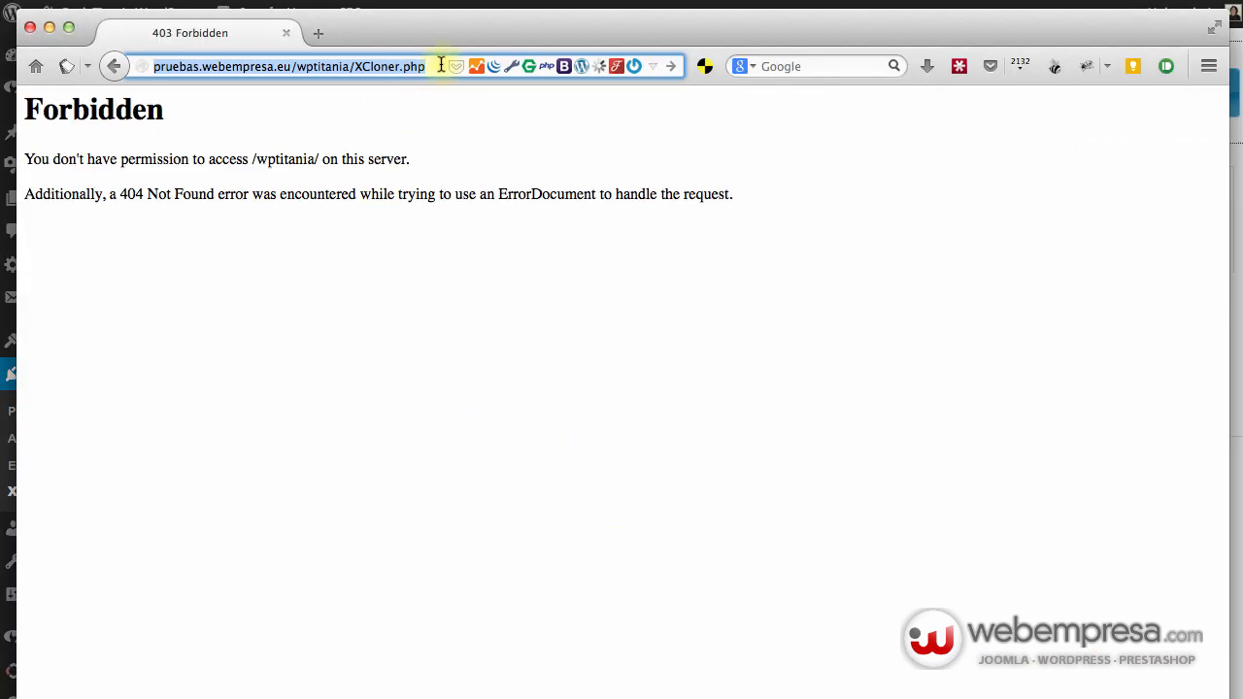
pyautogui.click(429, 65)
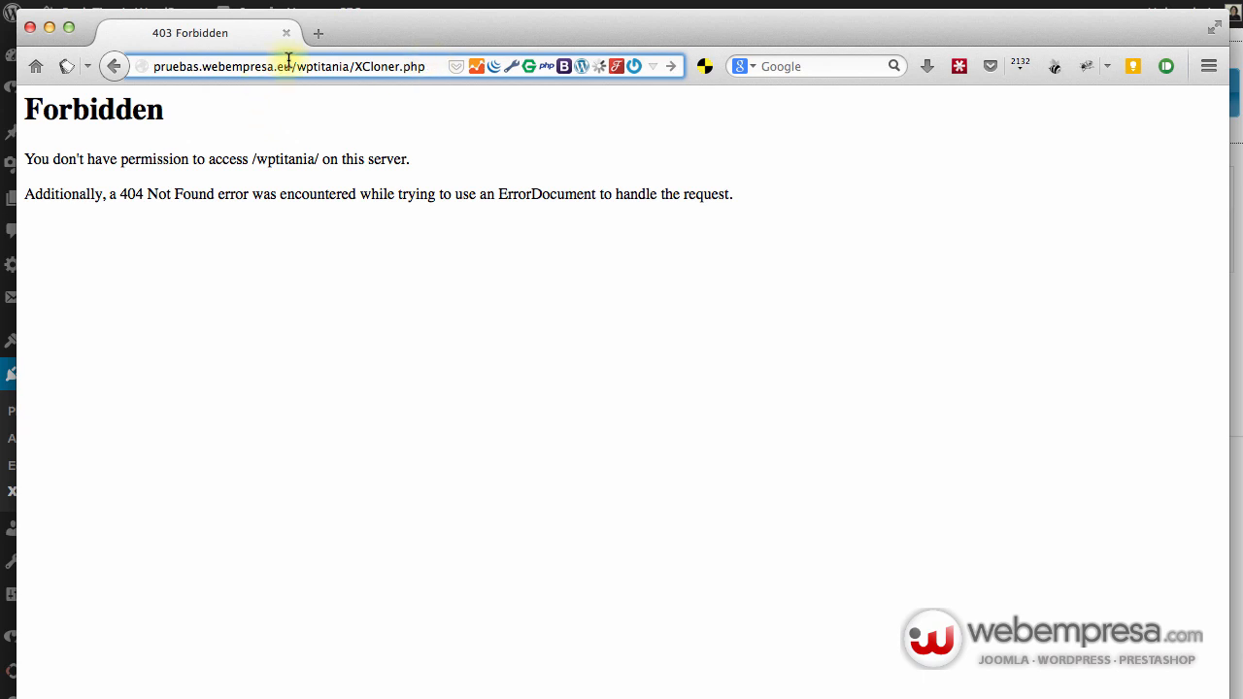
pyautogui.moveTo(290, 66); pyautogui.dragTo(125, 65)
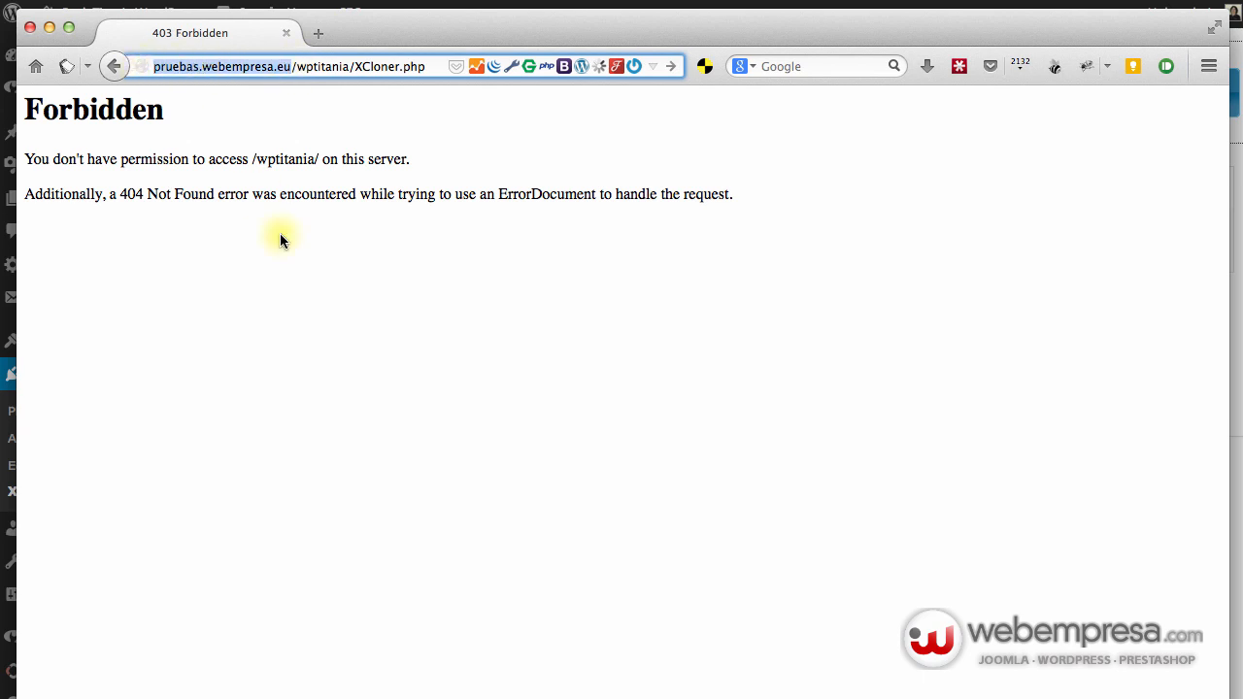
pyautogui.doubleClick(335, 66)
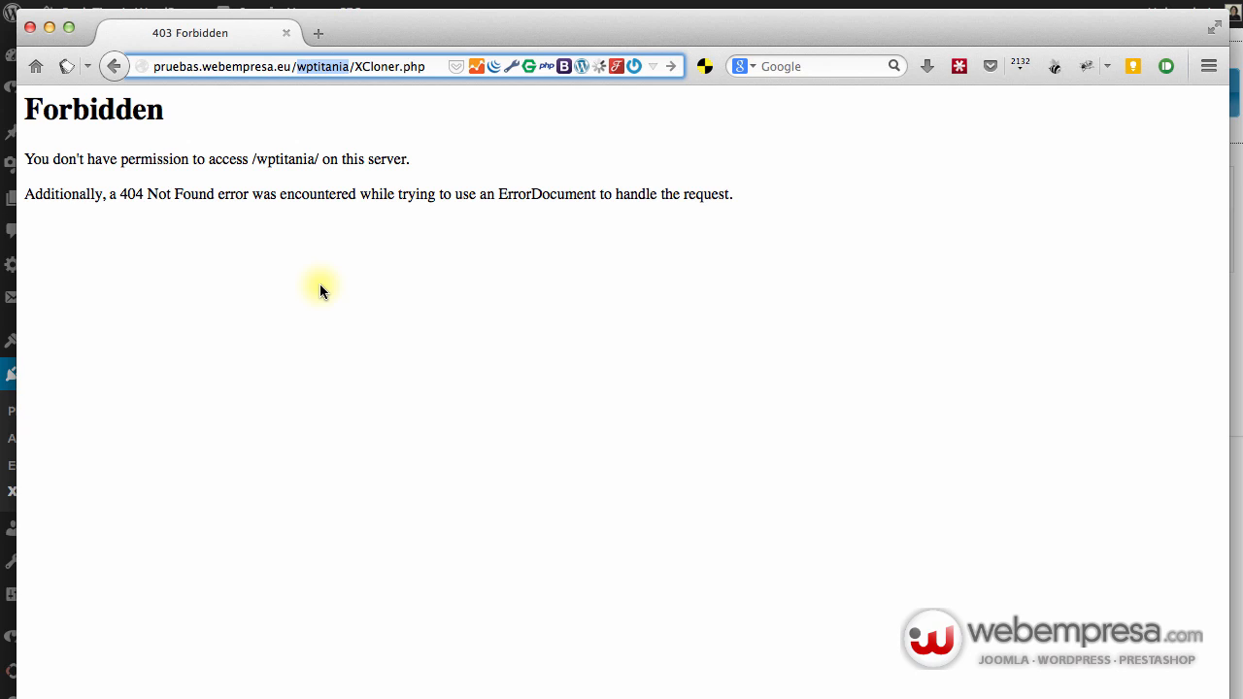
pyautogui.click(348, 66)
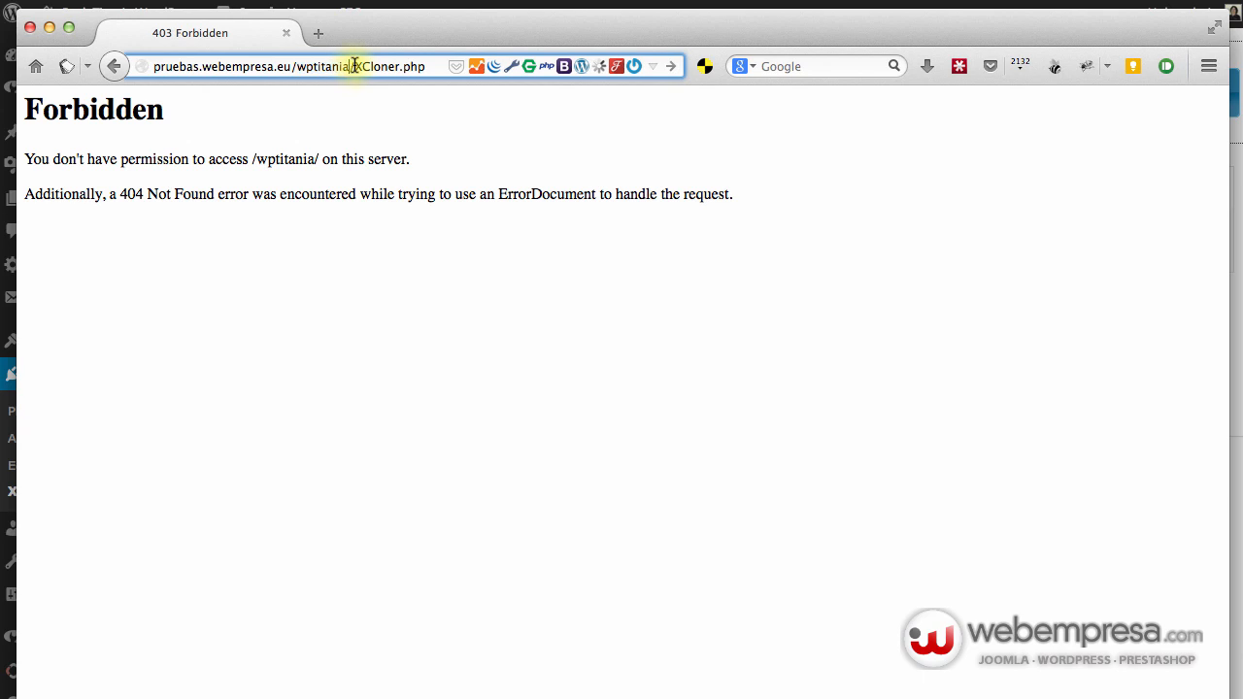
# Open titania.webempresa.cc to check the example where the domain points directly to the site.
pyautogui.tripleClick(348, 66)
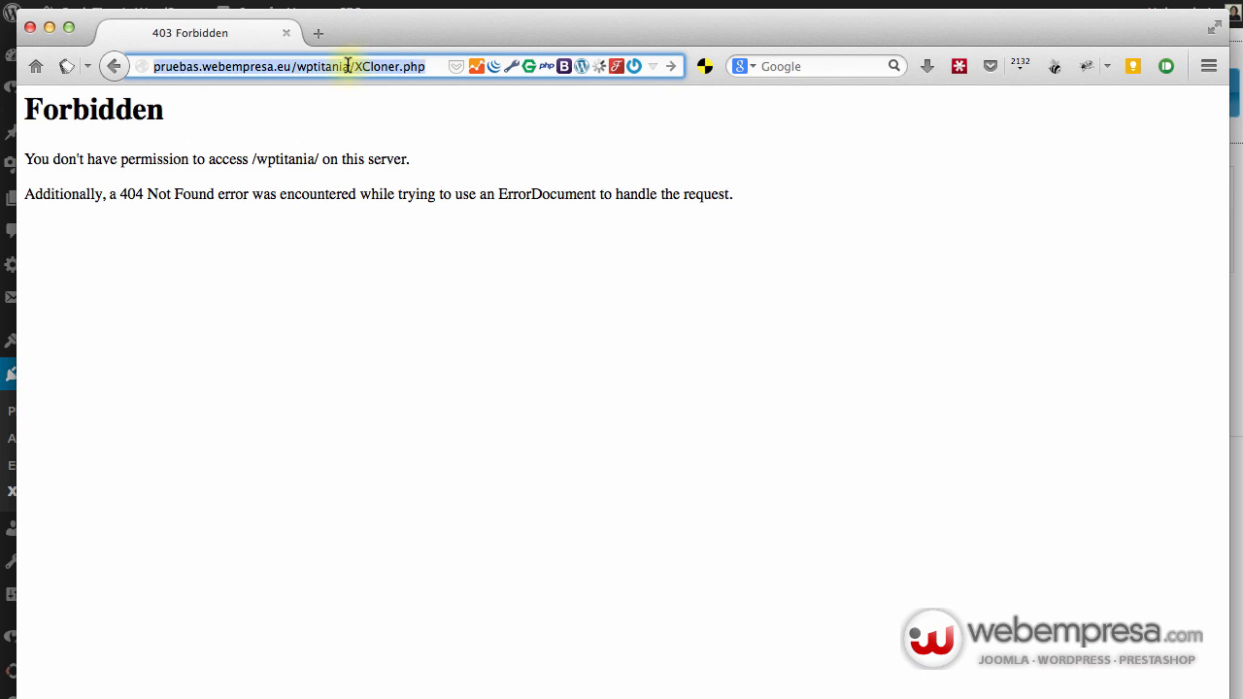
pyautogui.write('titania.webempresa.cc/')
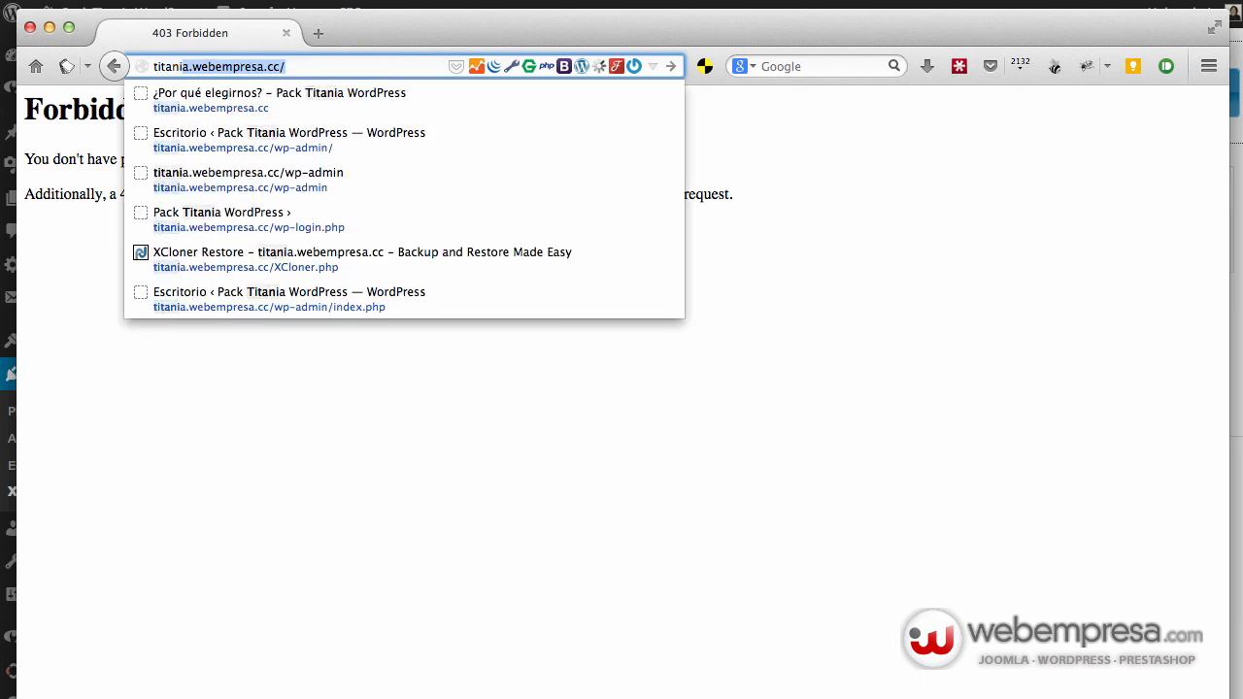
pyautogui.press('Right')
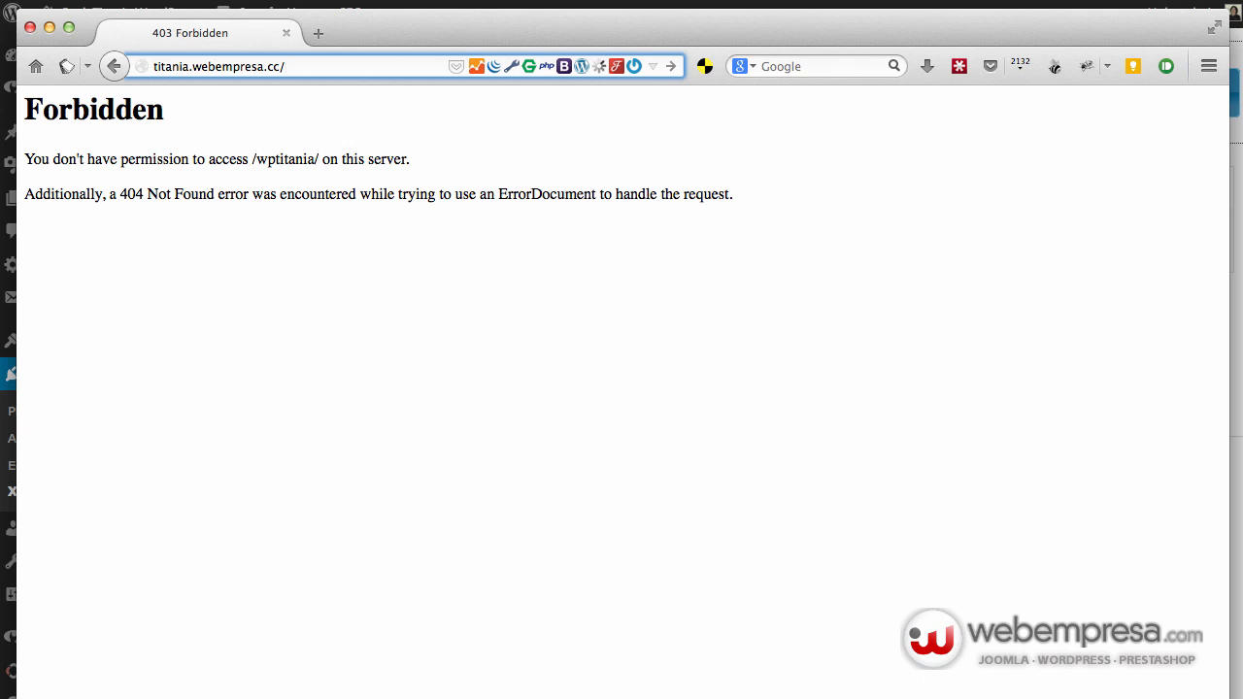
pyautogui.press('Return')
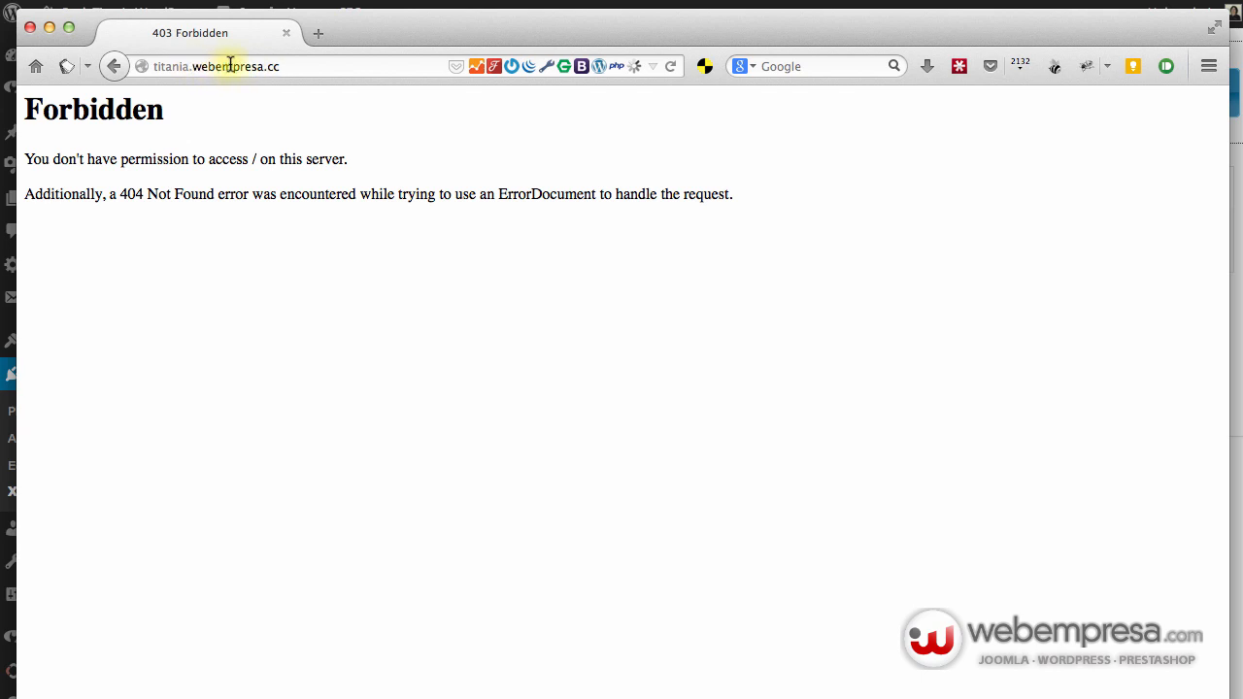
pyautogui.doubleClick(233, 66)
pyautogui.press('super+Left')
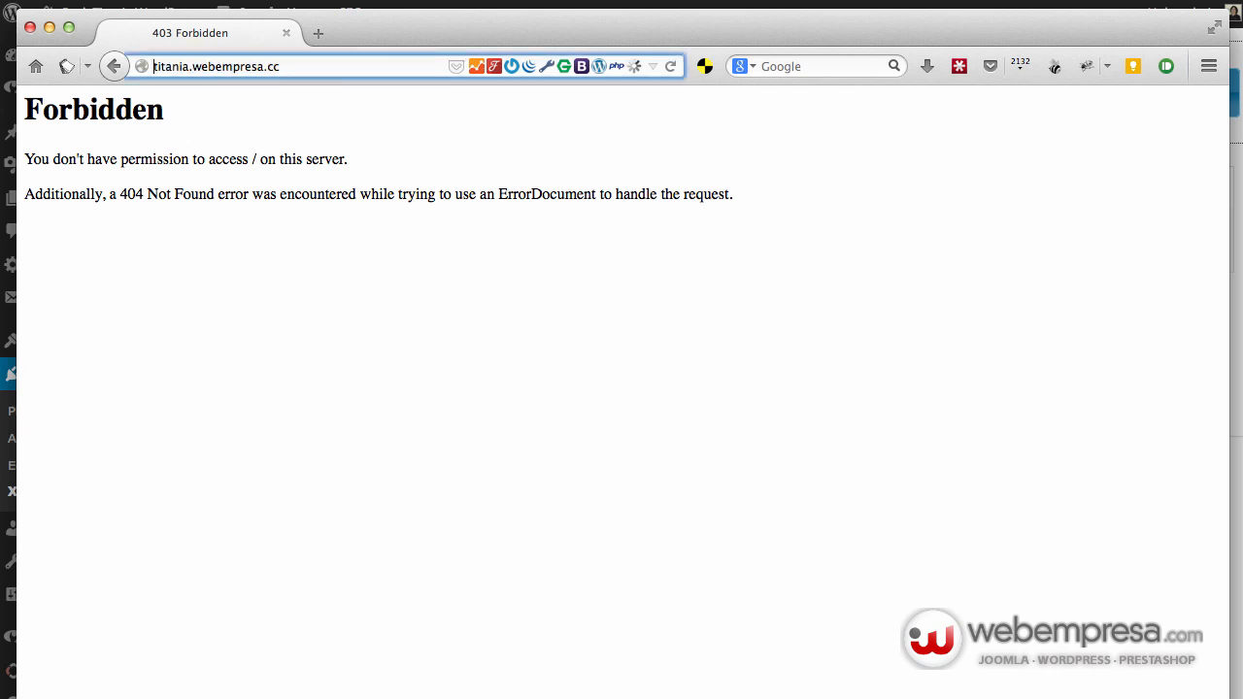
# Return to pruebas.webempresa.eu/wptitania/ and load XCloner.php from that folder.
pyautogui.click(114, 66)
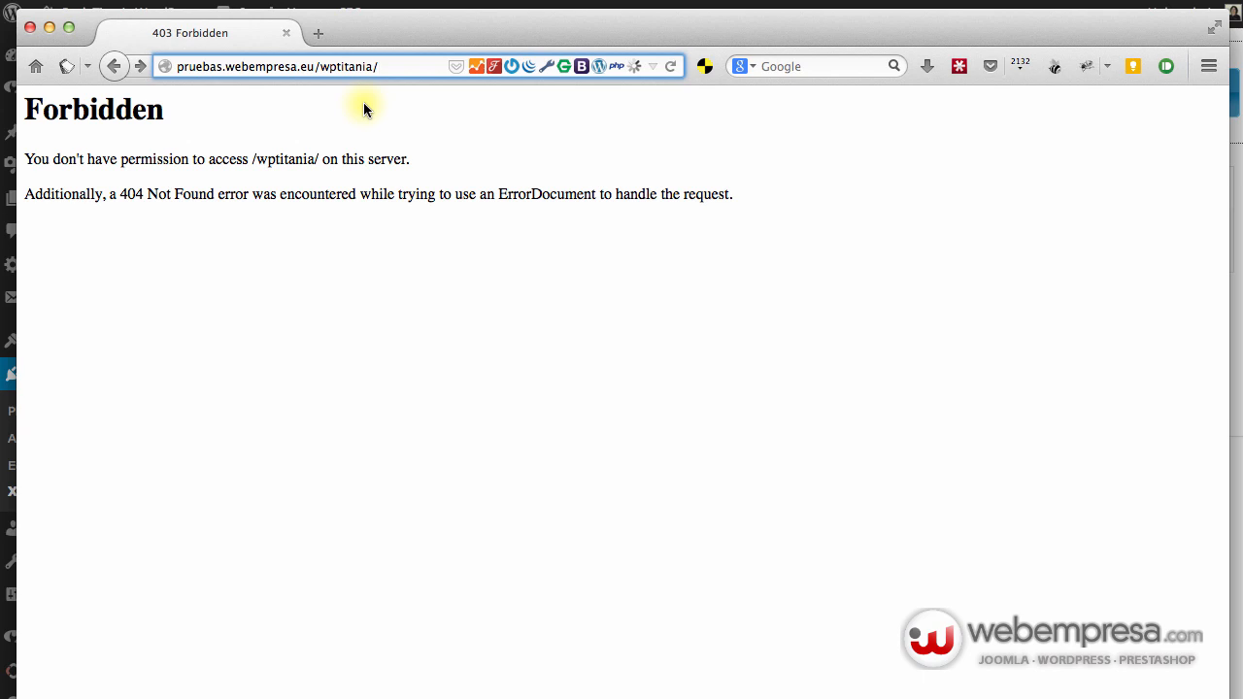
pyautogui.write('XCloner.php')
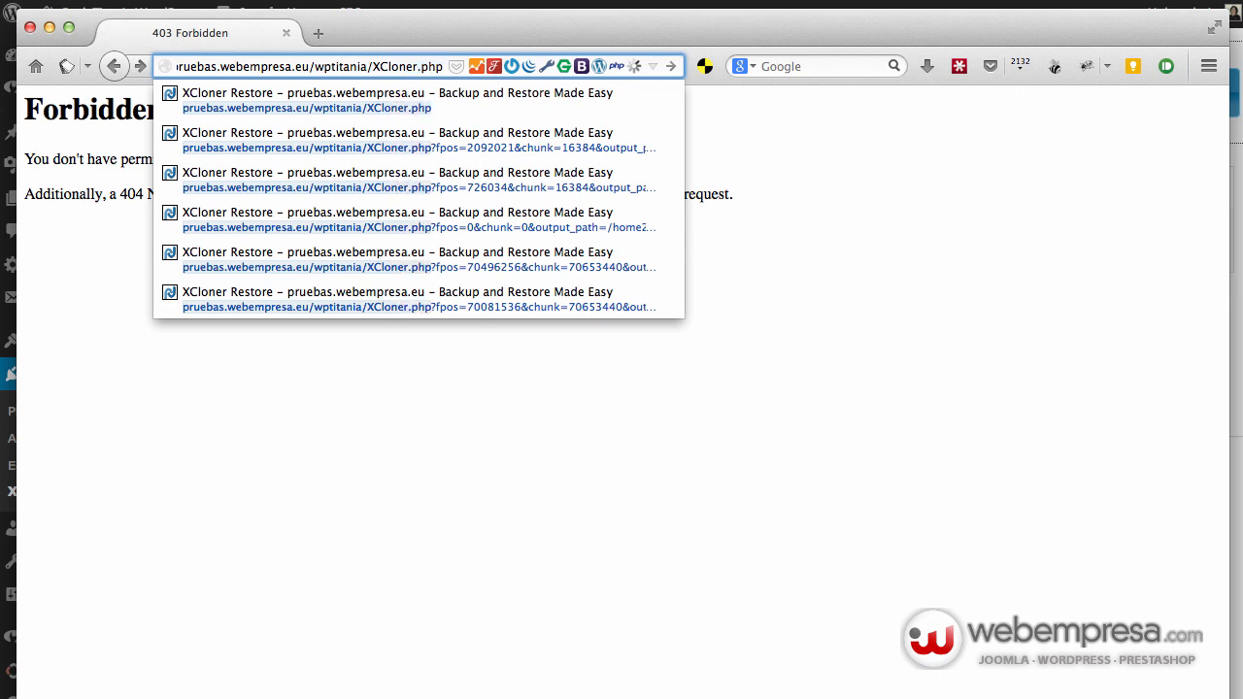
pyautogui.press('Return')
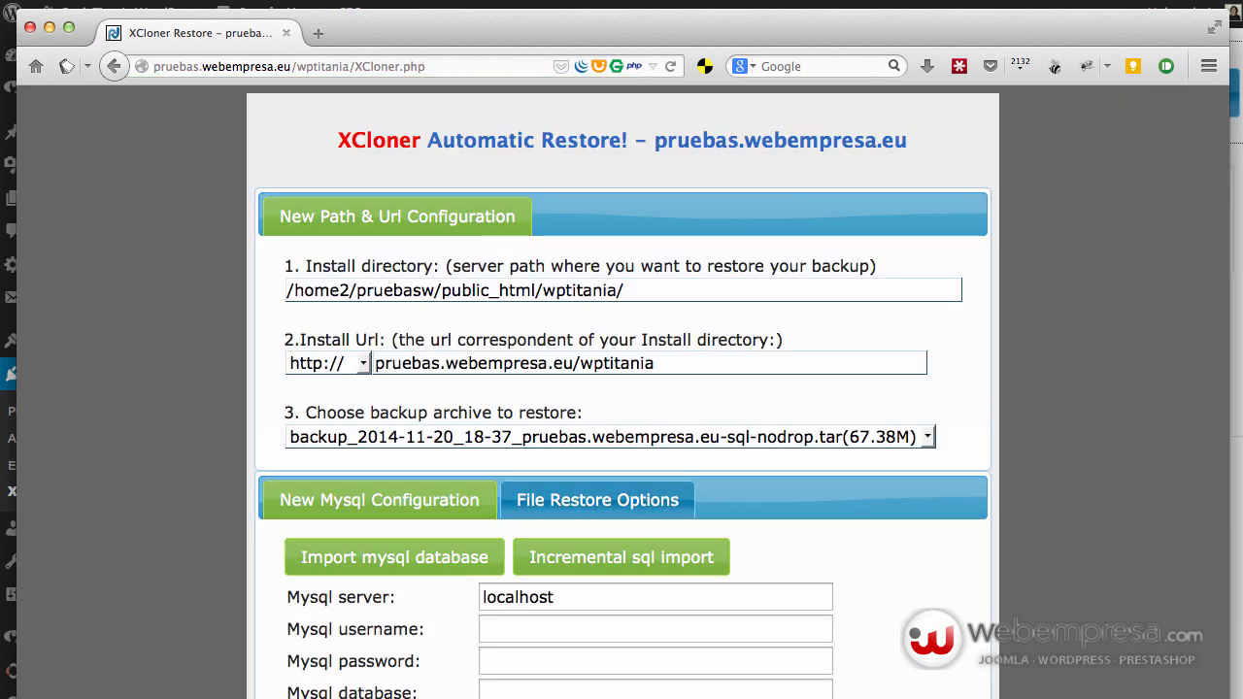
# Set both the MySQL username and the MySQL database to pruebasw_pt11 in XCloner's new MySQL configuration.
pyautogui.scroll(-4, 253, 370)
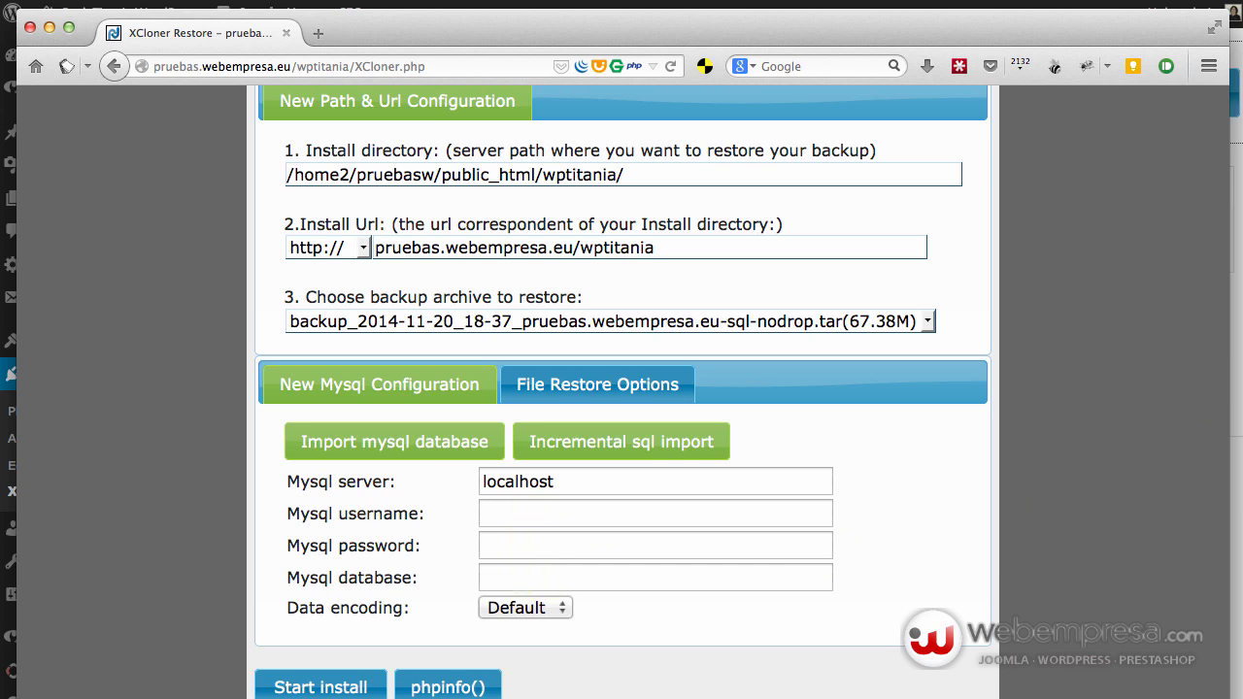
pyautogui.click(627, 515)
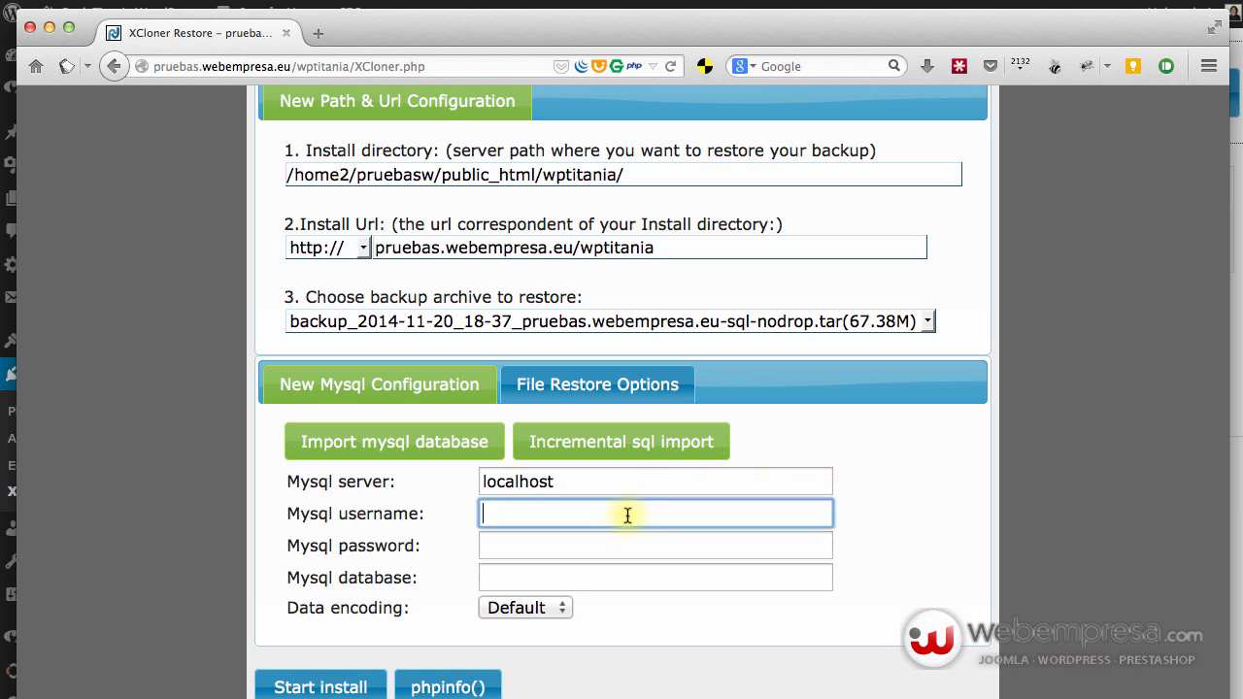
pyautogui.write('pr')
pyautogui.press('Down')
pyautogui.press('Return')
pyautogui.press('Tab')
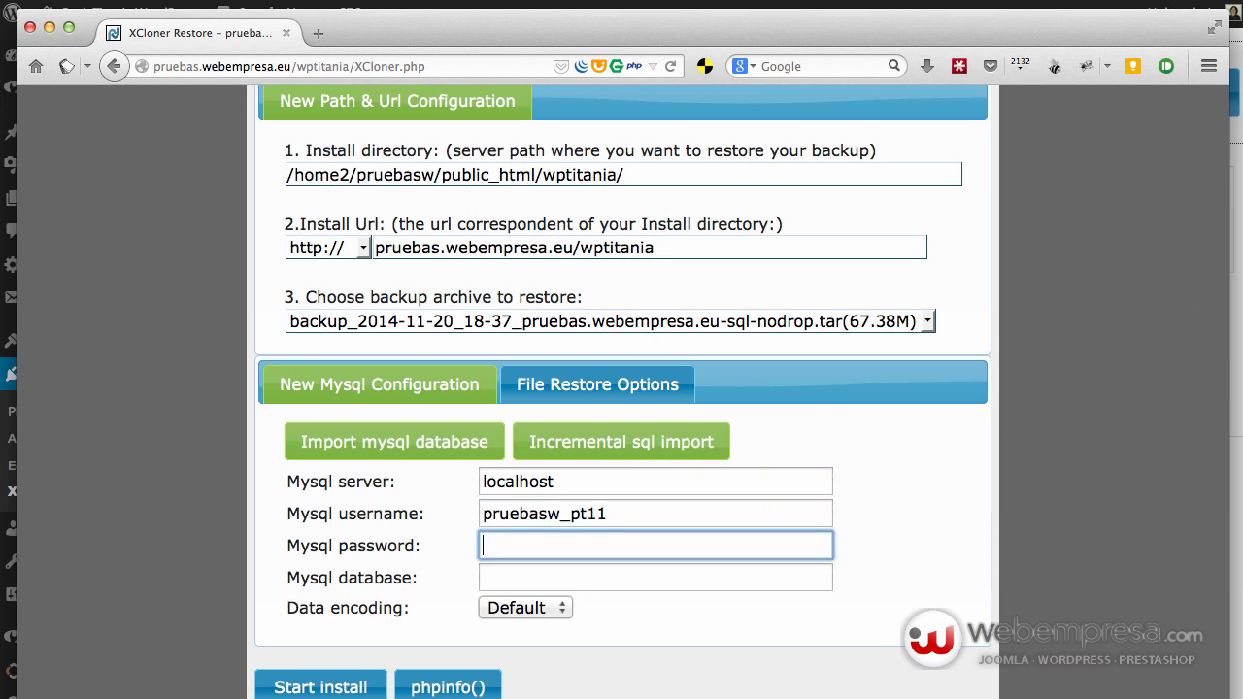
pyautogui.press('Tab')
pyautogui.write('pr')
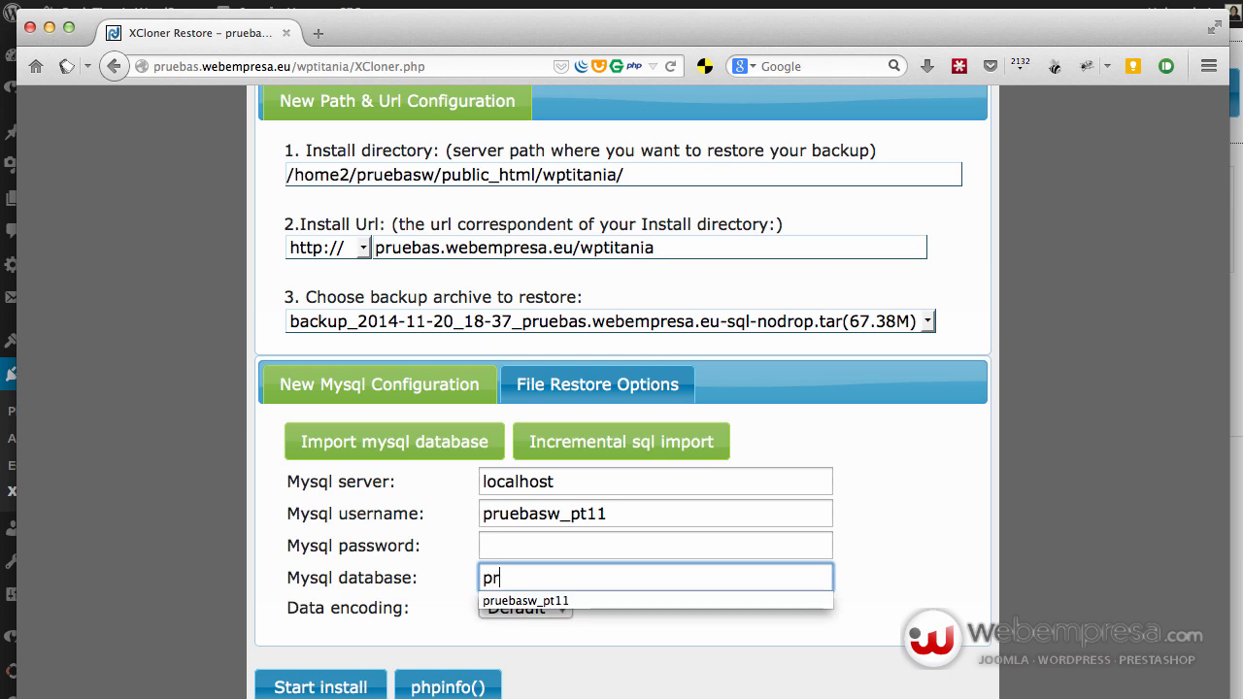
pyautogui.press('Down')
pyautogui.press('Return')
pyautogui.press('Tab')
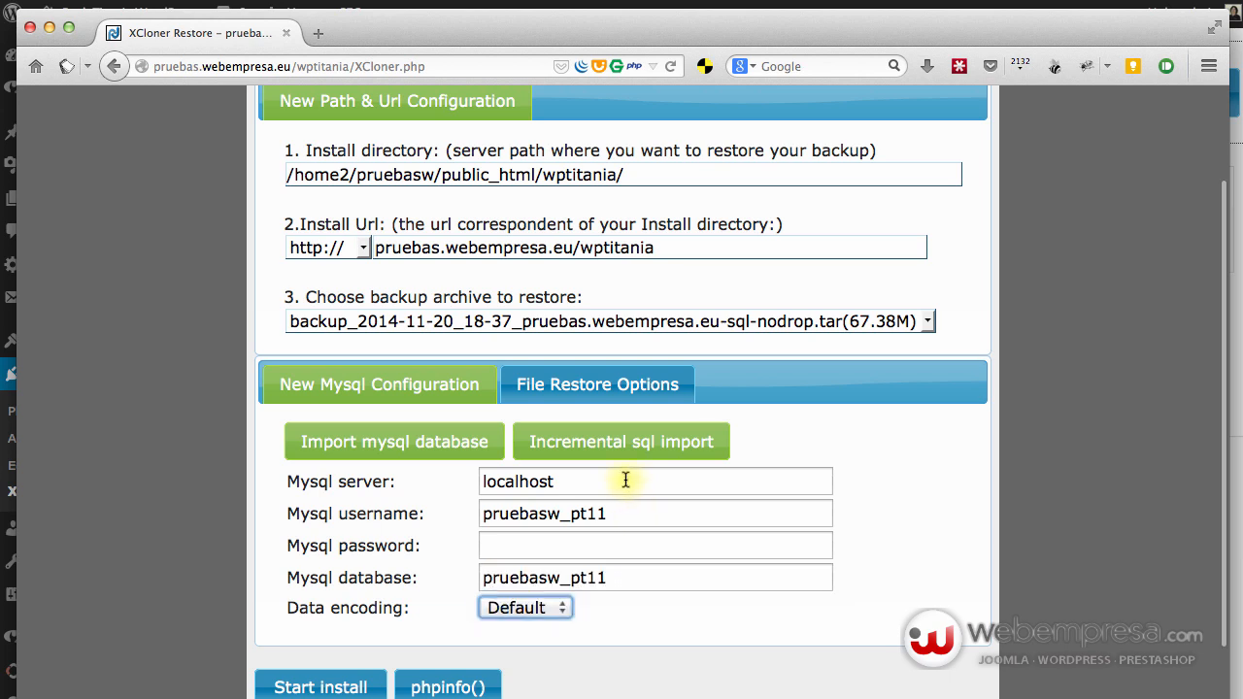
# Fill in the MySQL password in XCloner's new MySQL configuration with the saved entry.
pyautogui.click(586, 546)
pyautogui.write('X')
pyautogui.press('Down')
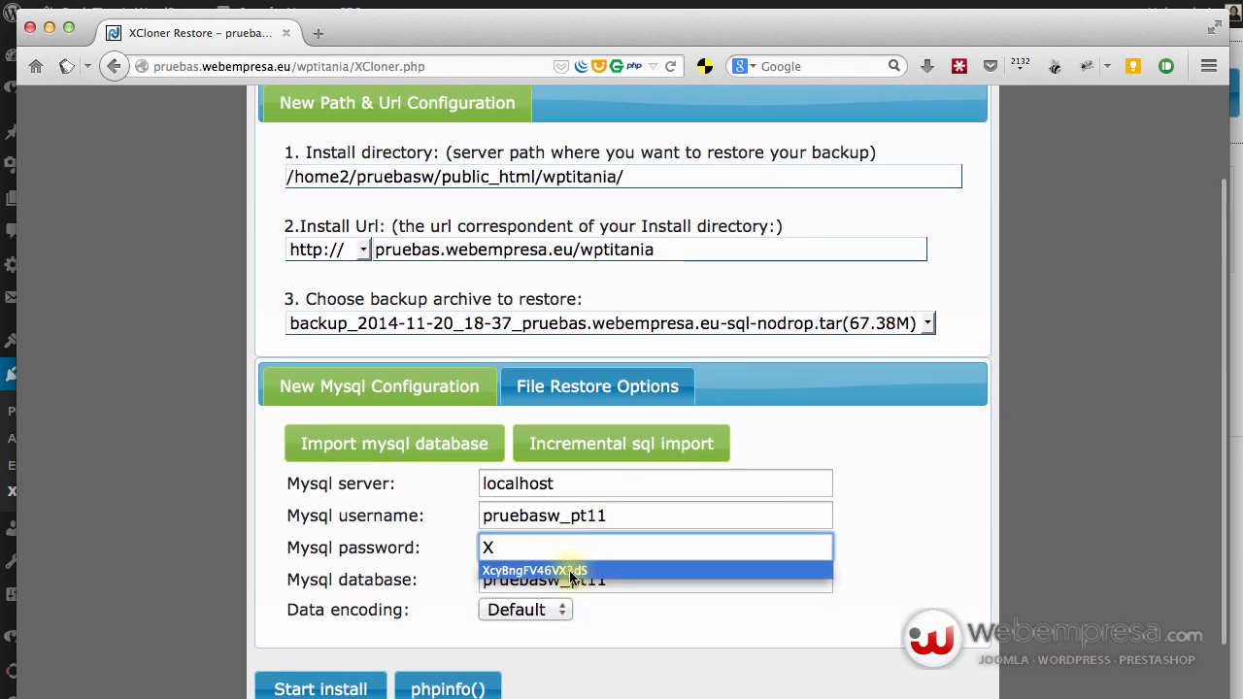
pyautogui.press('Return')
pyautogui.click(777, 607)
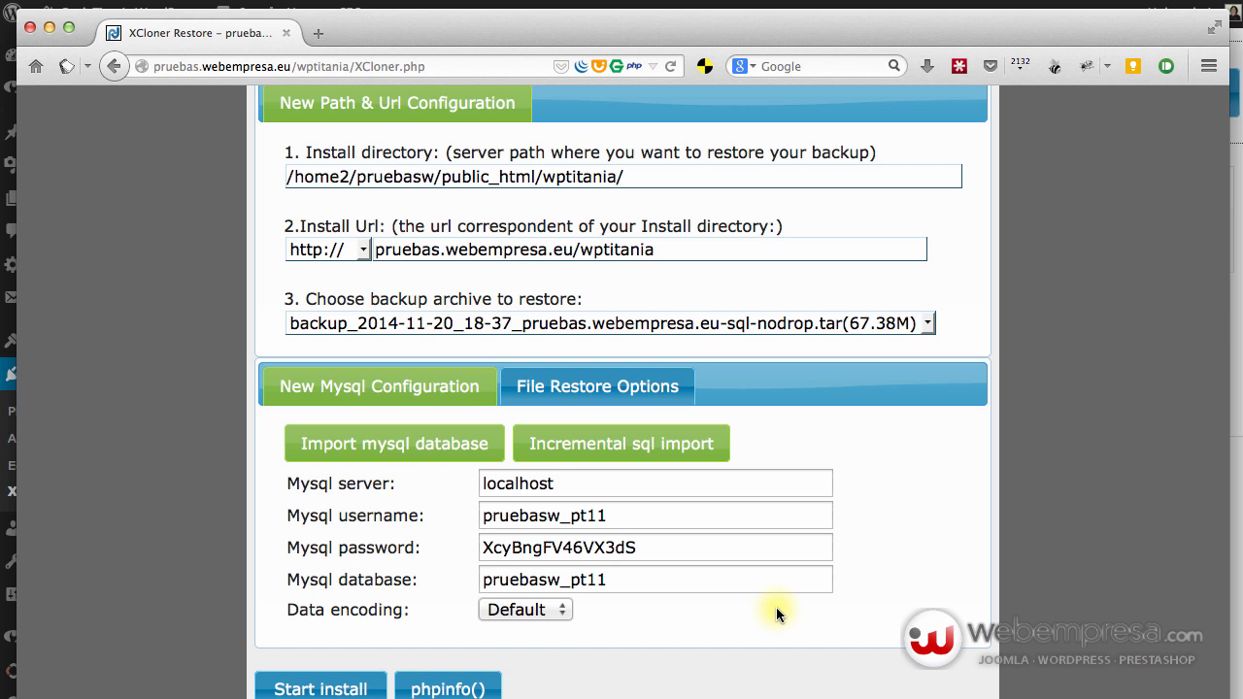
# Check the install directory, install URL and chosen backup archive, and start the XCloner install.
pyautogui.scroll(-2, 855, 563)
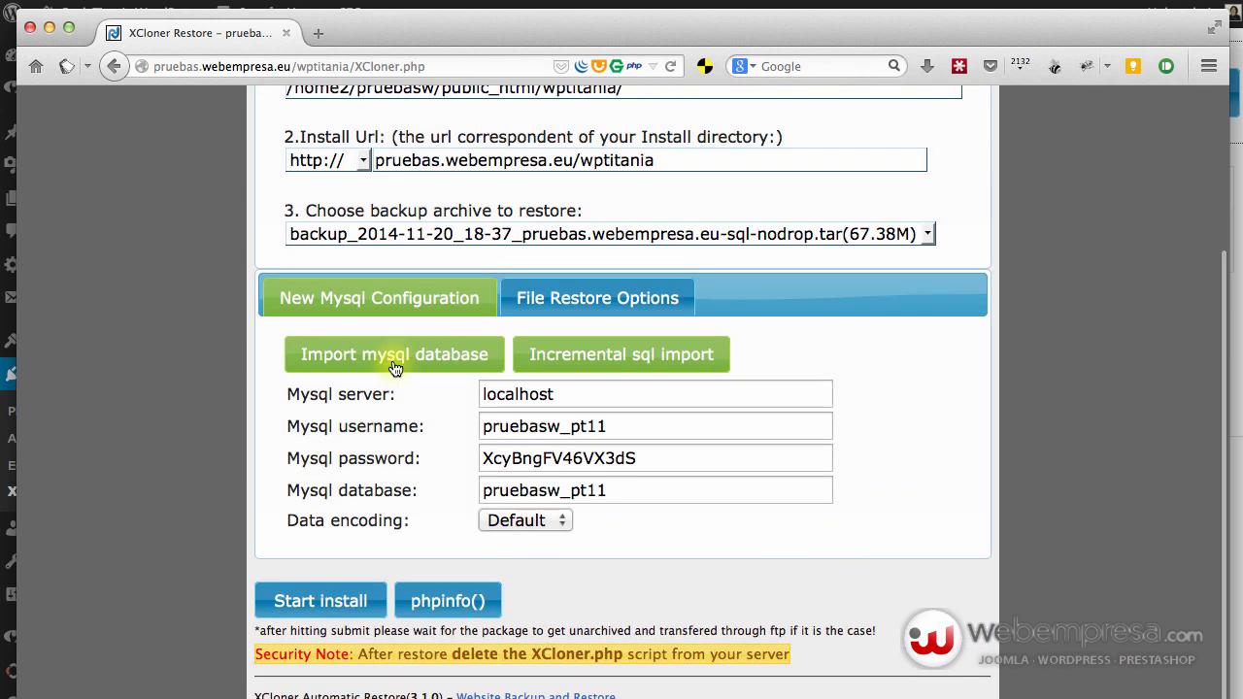
pyautogui.scroll(3, 614, 372)
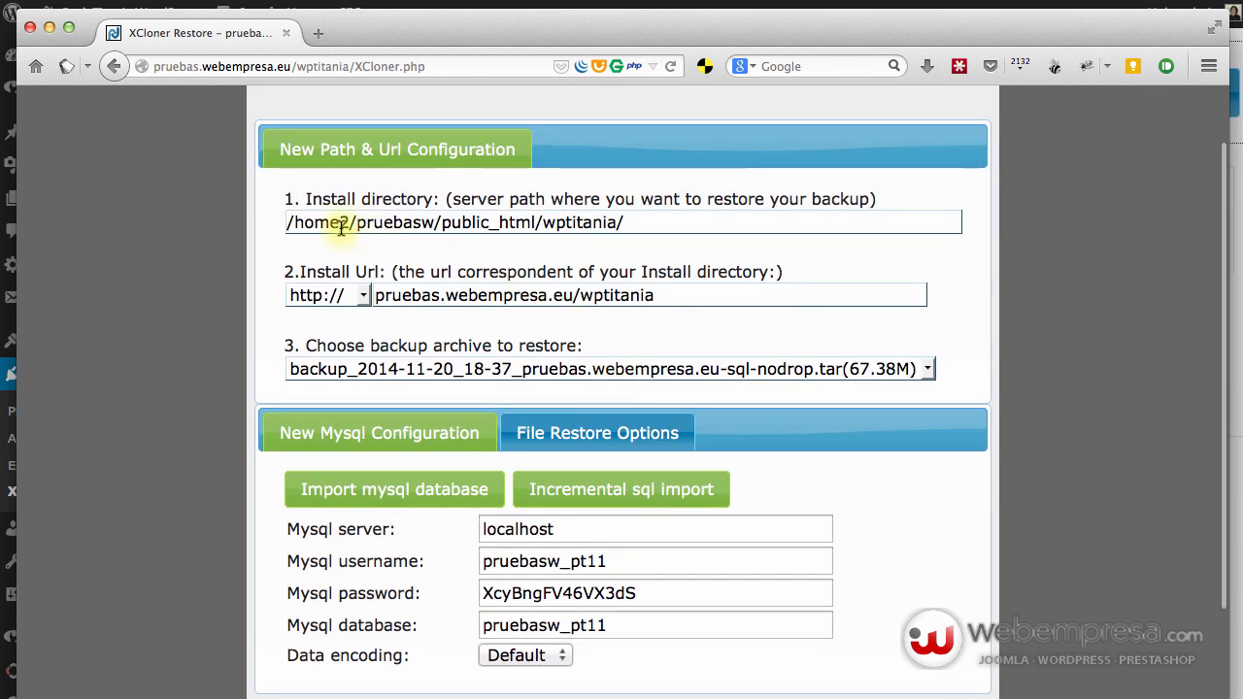
pyautogui.moveTo(436, 223); pyautogui.dragTo(668, 230)
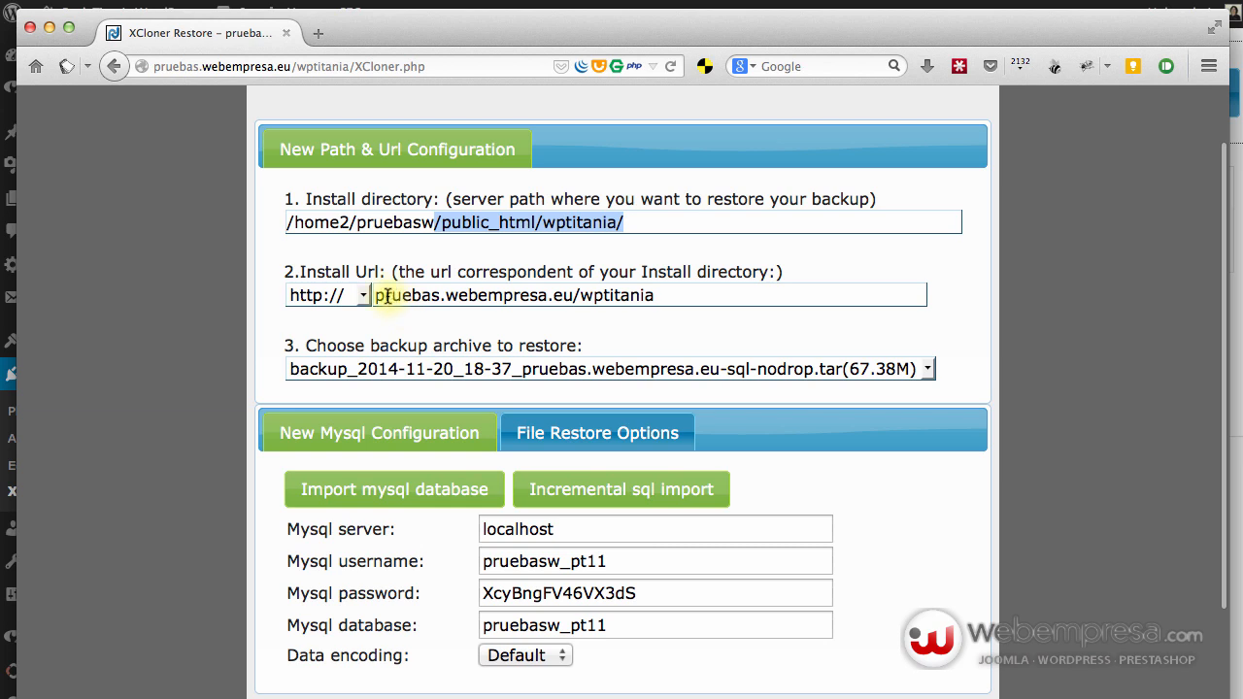
pyautogui.moveTo(375, 296); pyautogui.dragTo(703, 308)
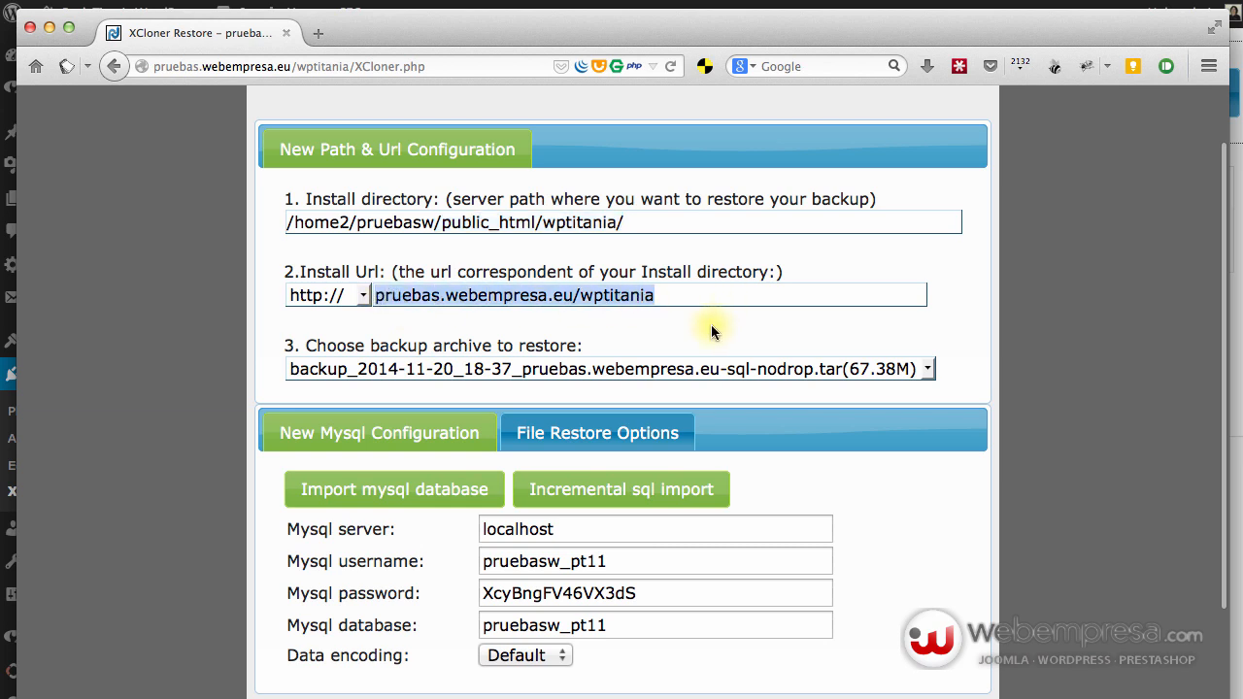
pyautogui.click(712, 331)
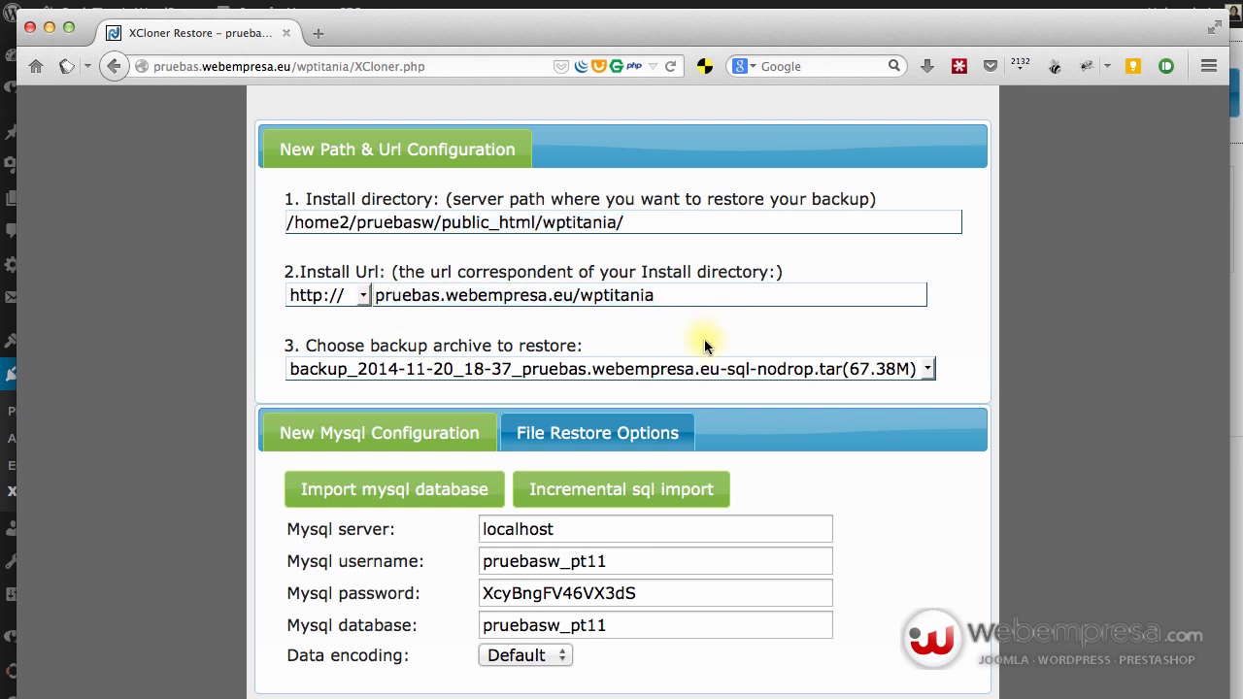
pyautogui.click(704, 369)
pyautogui.click(704, 371)
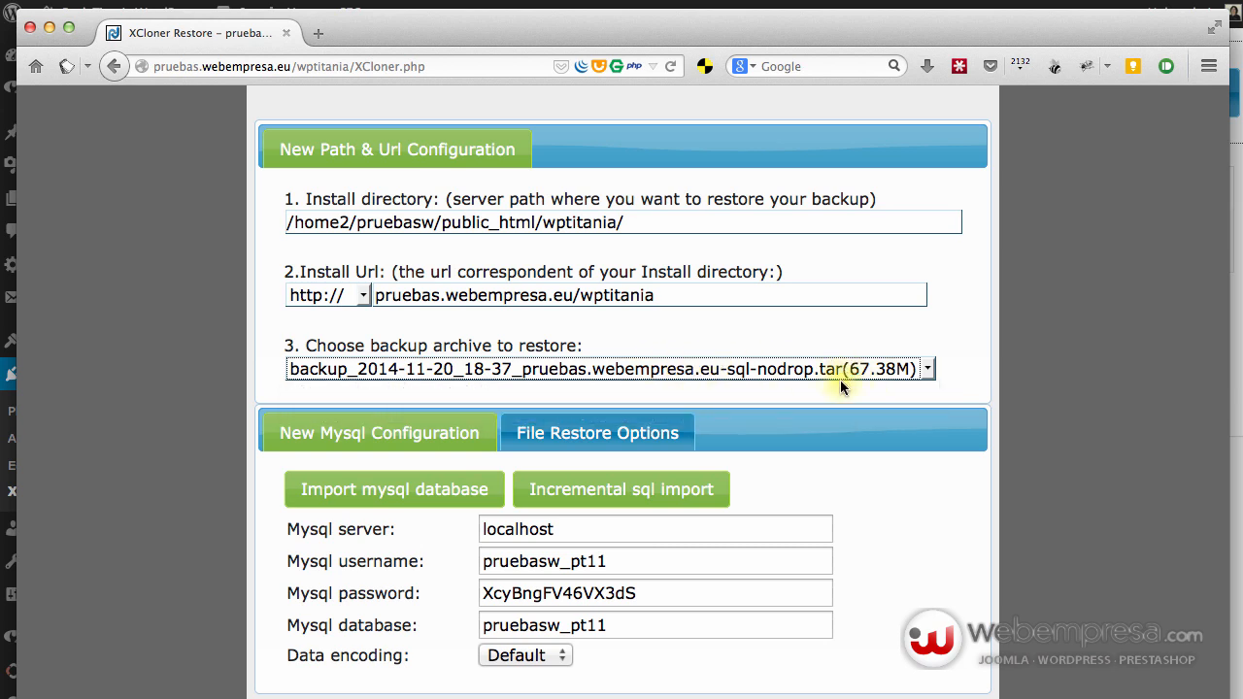
pyautogui.scroll(-3, 840, 380)
pyautogui.click(345, 616)
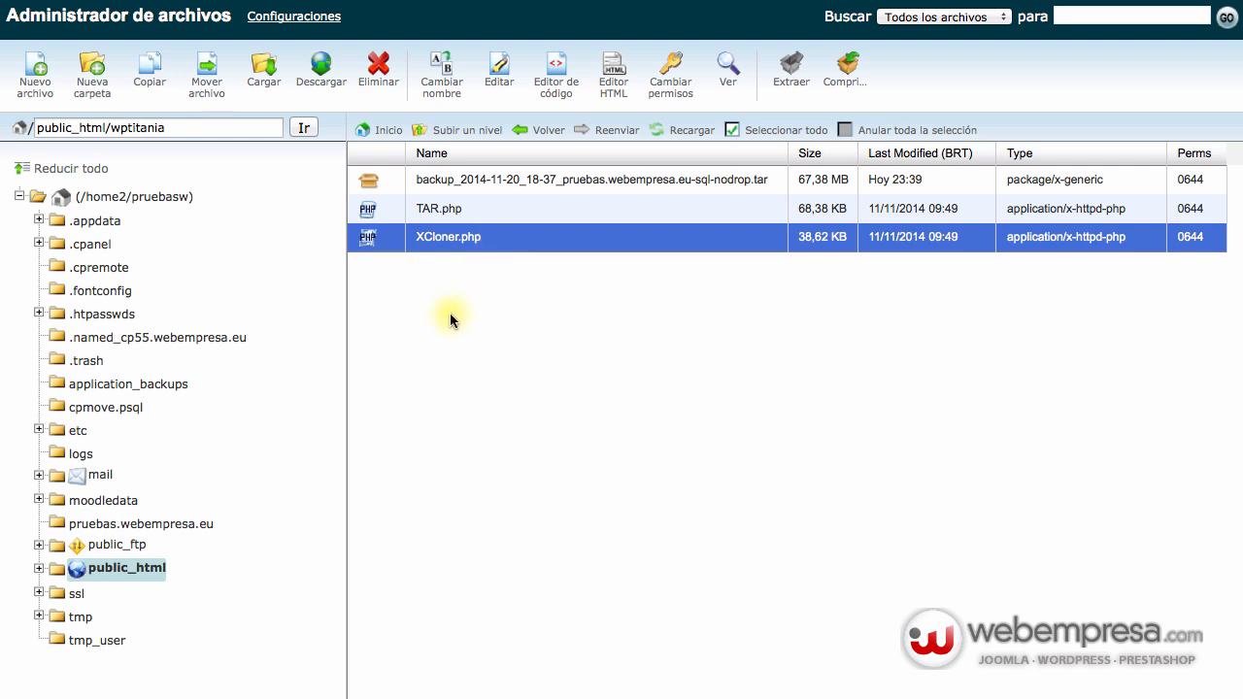
# Switch to the cPanel file manager and check the public_html/wptitania folder path.
pyautogui.click(99, 127)
pyautogui.tripleClick(100, 126)
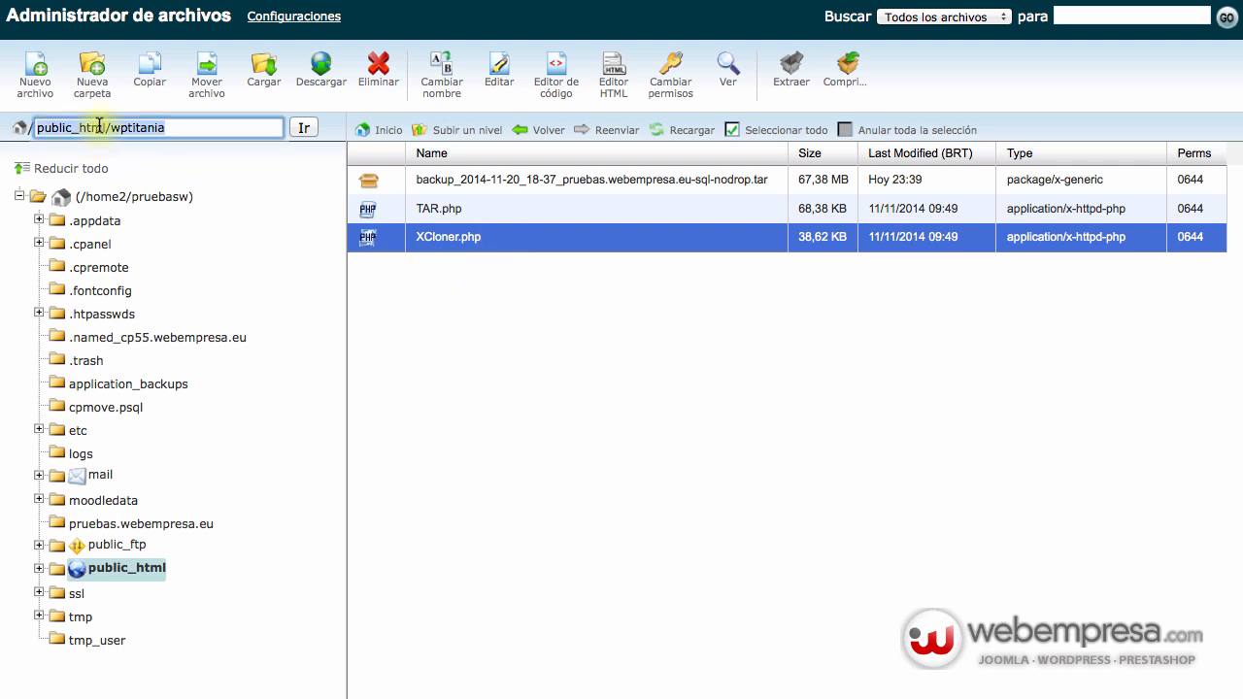
pyautogui.click(684, 422)
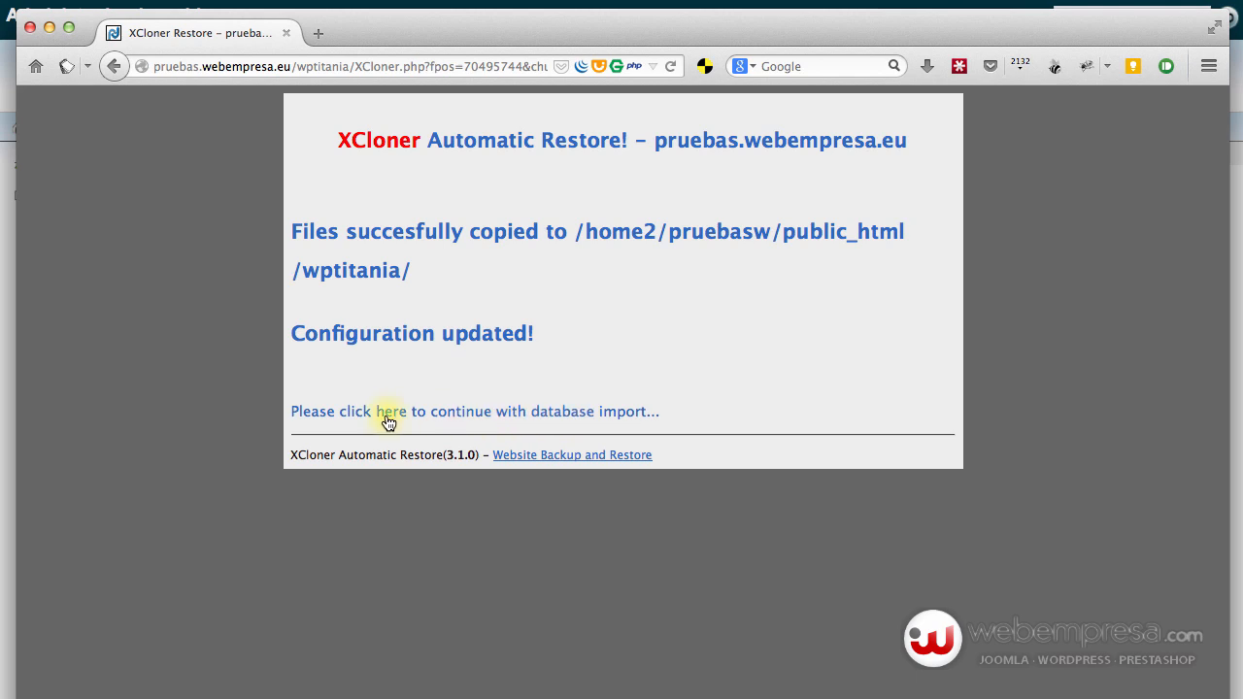
# Return to the XCloner restore page and continue with the database import.
pyautogui.click(503, 414)
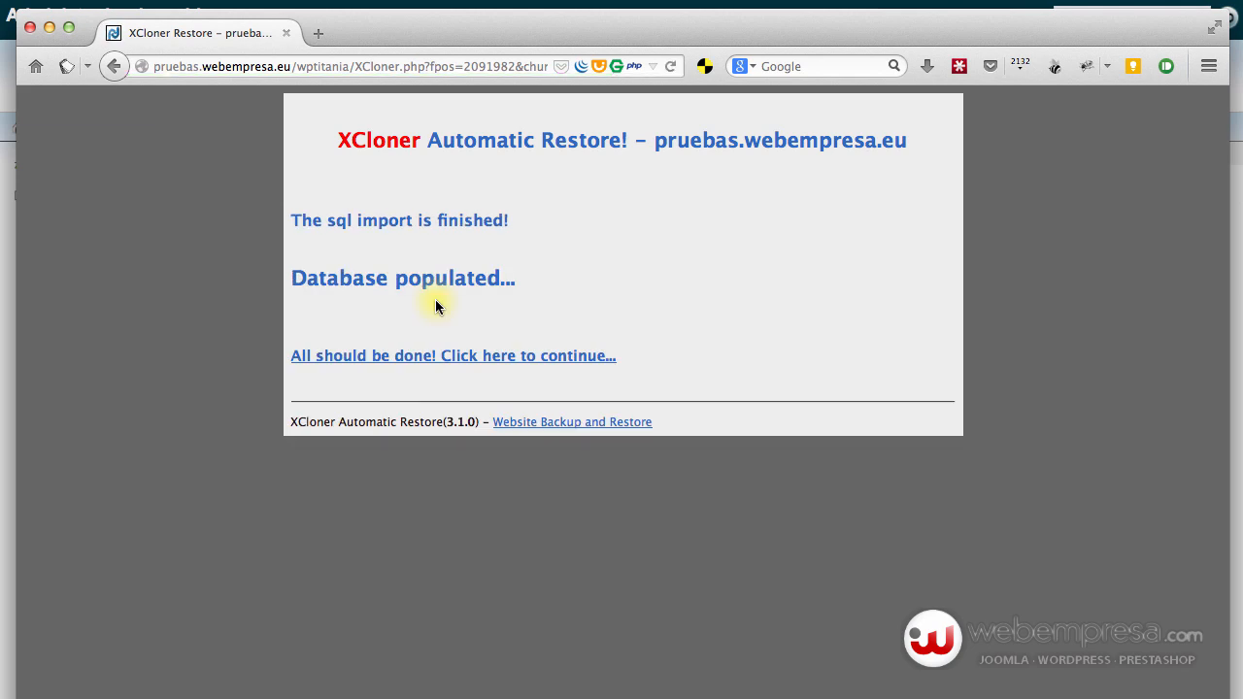
# Finish the XCloner restore by continuing to the restored Titania site, and look over its home page.
pyautogui.click(473, 358)
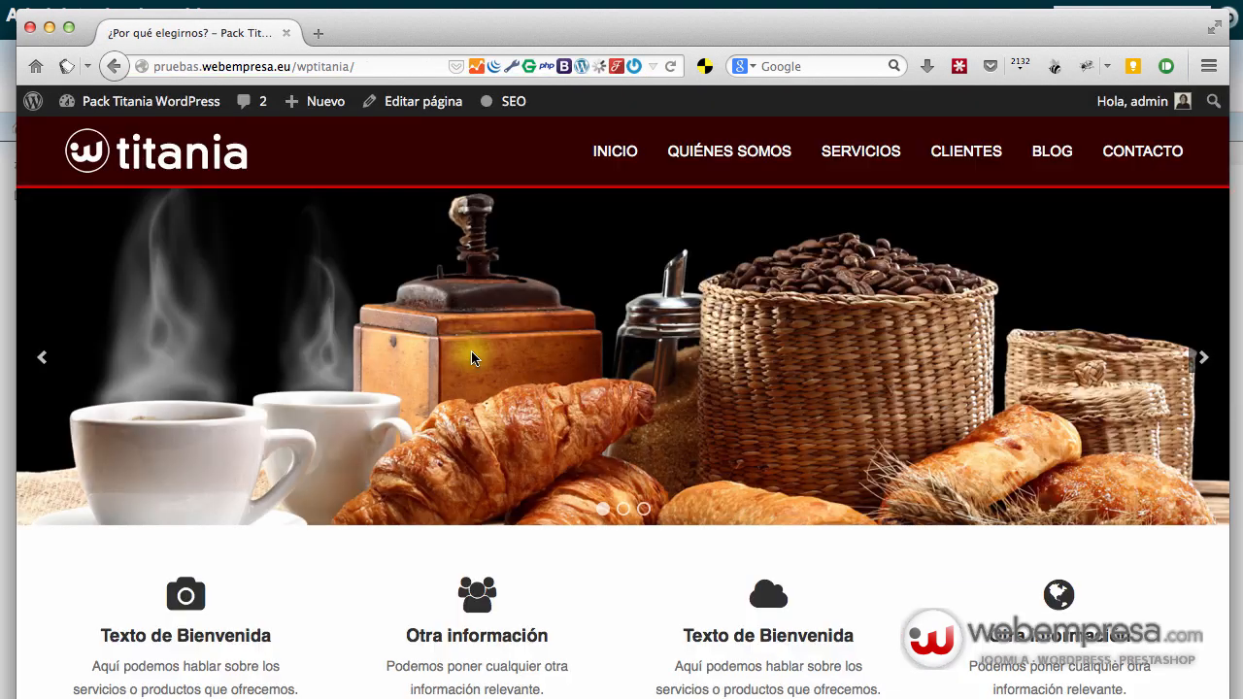
pyautogui.scroll(-10, 472, 357)
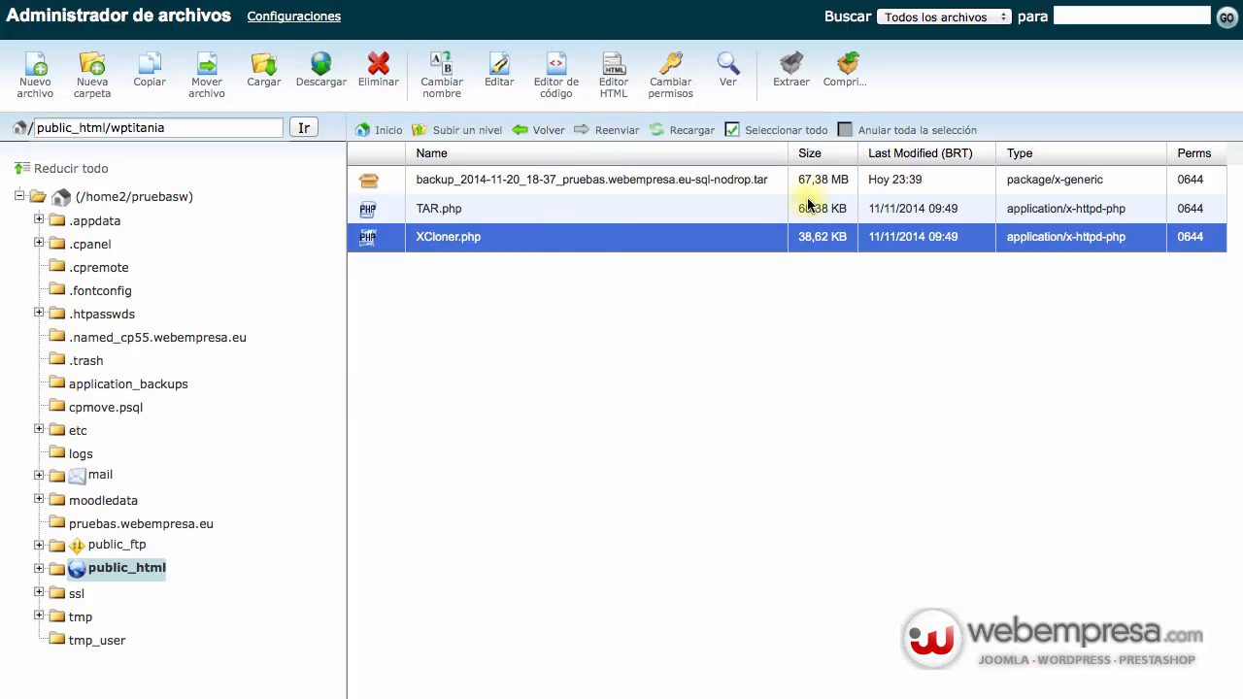
# Reload the public_html/wptitania listing in the cPanel file manager and check the titania_wp theme folder in wp-content/themes.
pyautogui.click(693, 132)
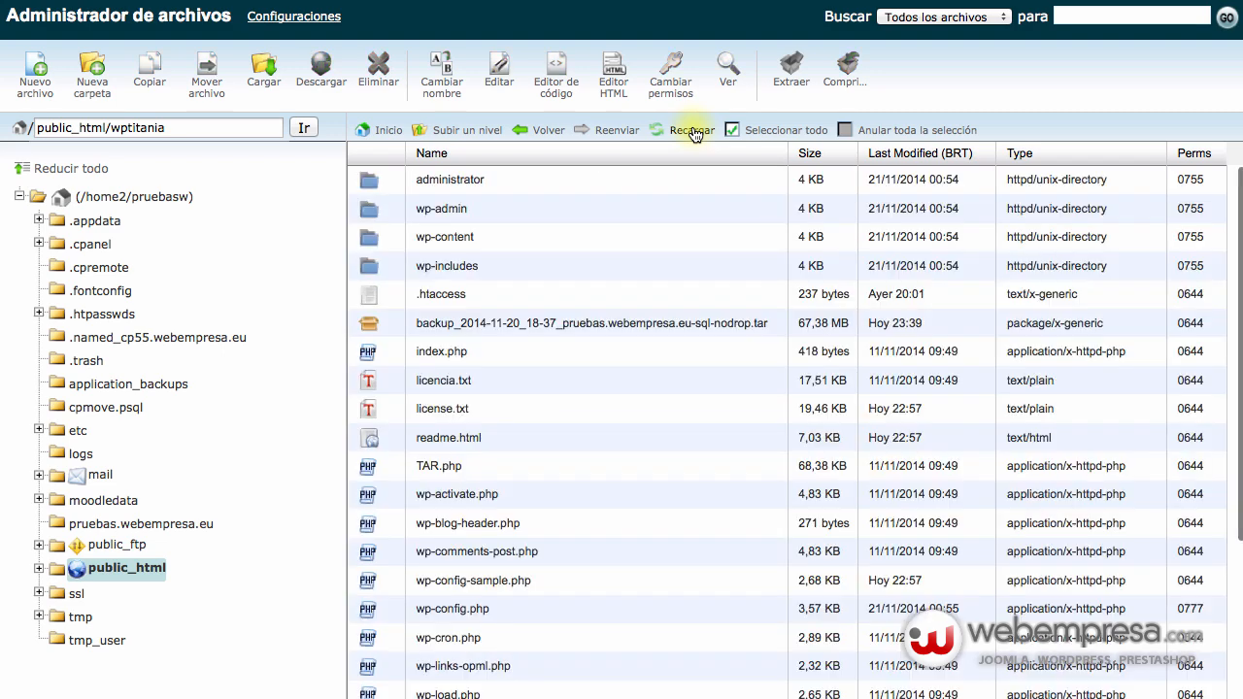
pyautogui.scroll(-5, 625, 322)
pyautogui.scroll(5, 625, 321)
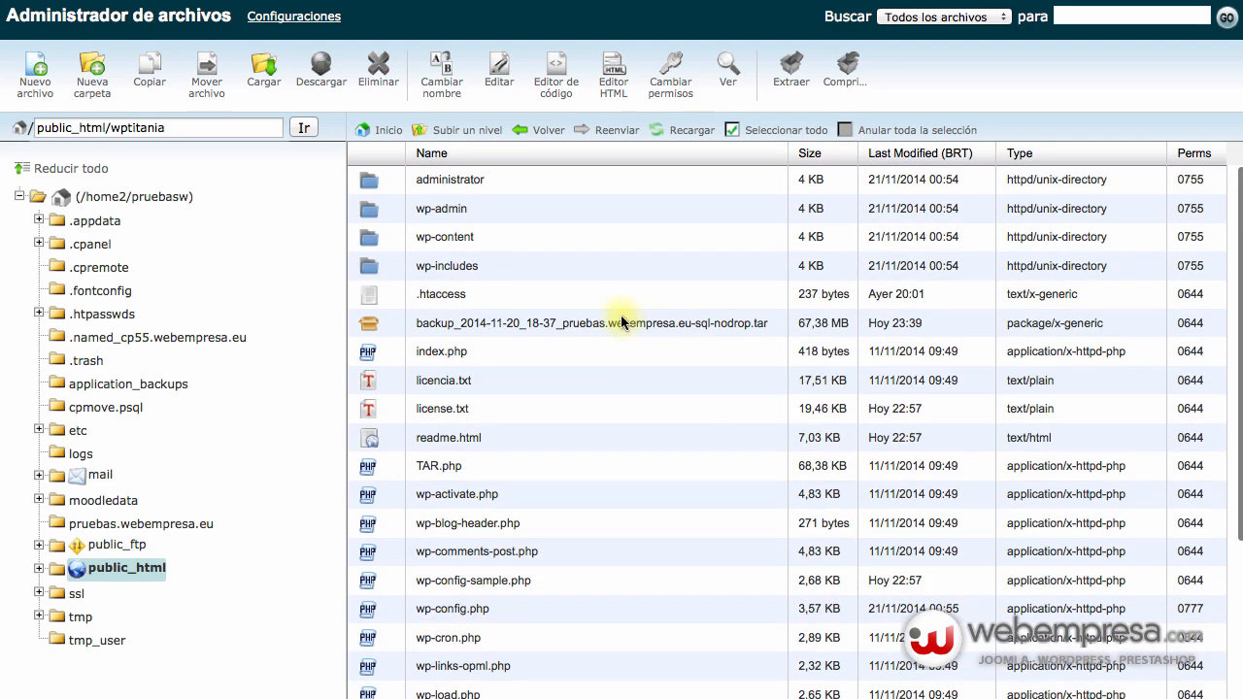
pyautogui.doubleClick(480, 239)
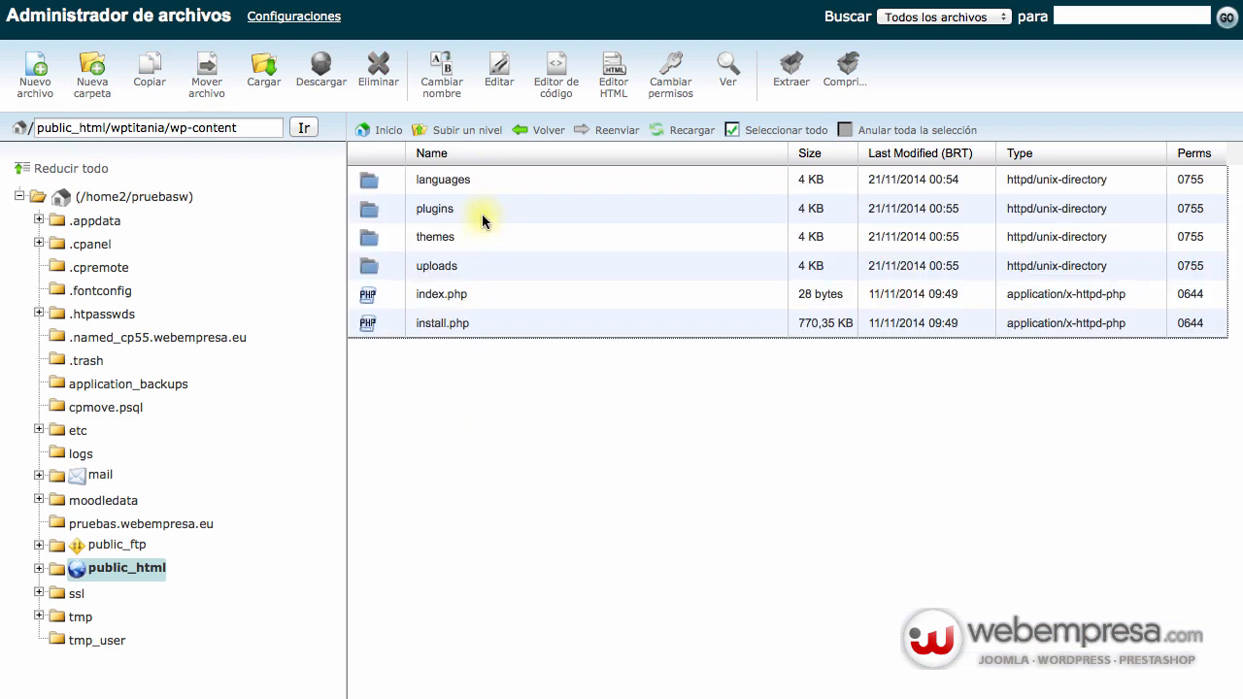
pyautogui.doubleClick(470, 238)
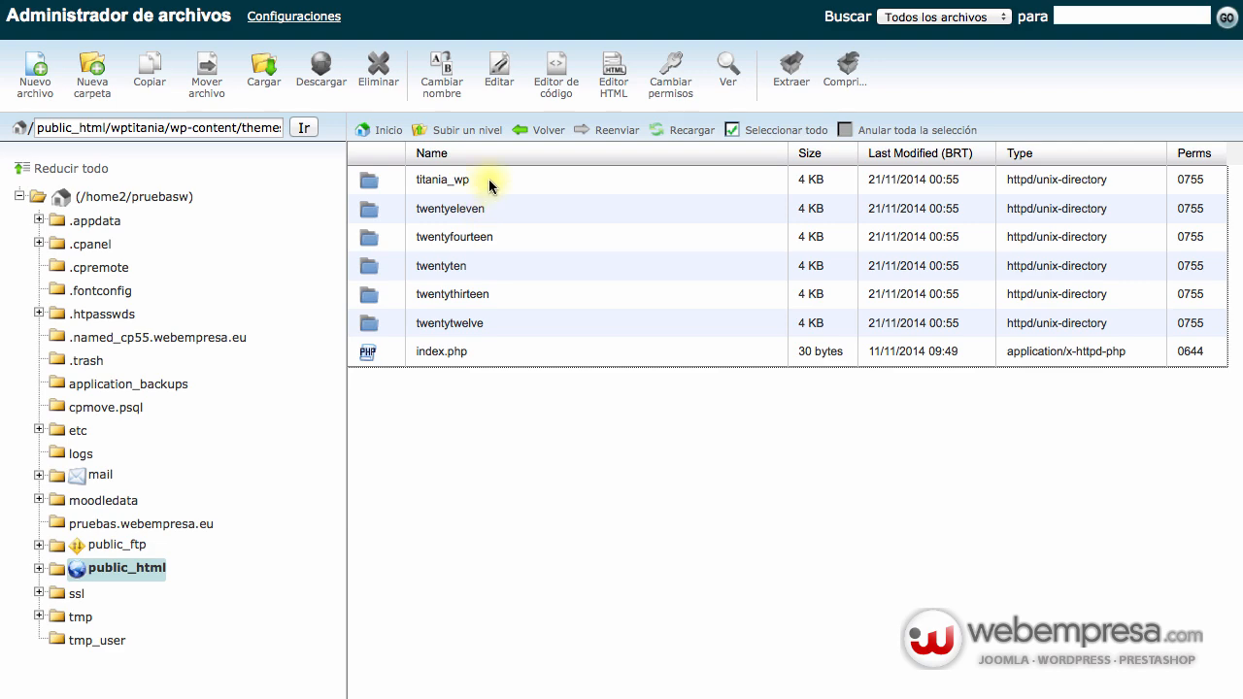
pyautogui.click(488, 179)
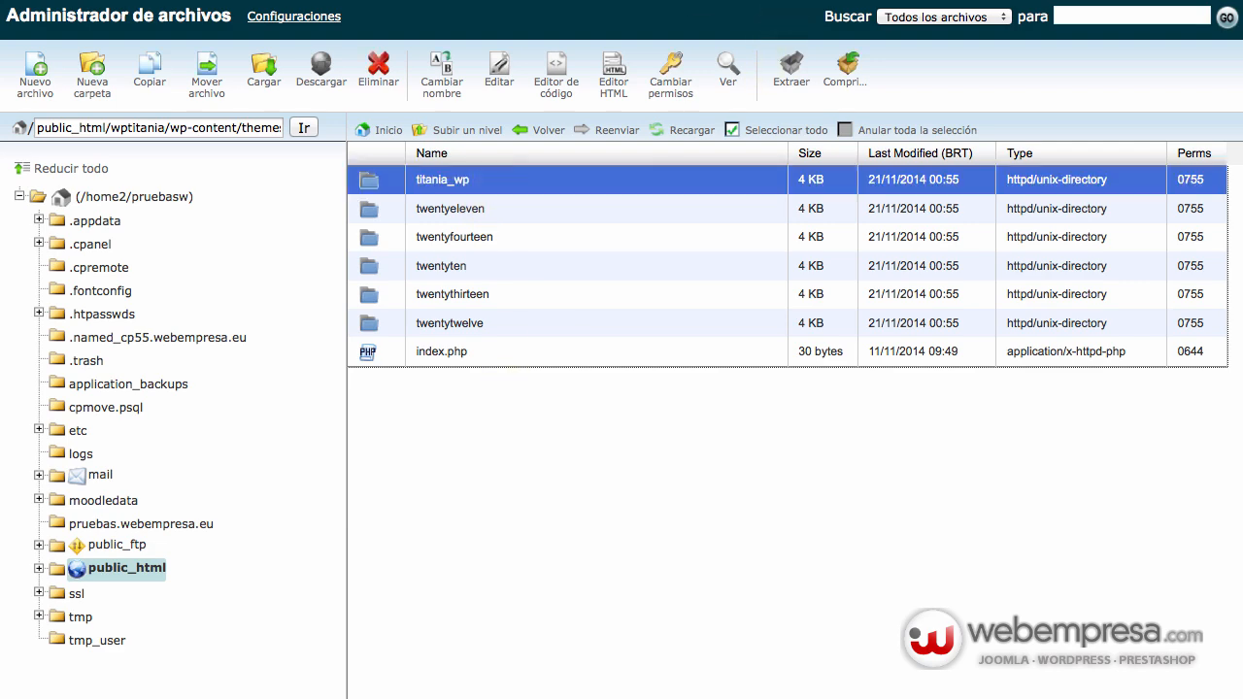
# Switch back to the restored Titania site in Firefox and review the home page down to its footer.
pyautogui.press('super+Tab')
pyautogui.scroll(-7, 580, 481)
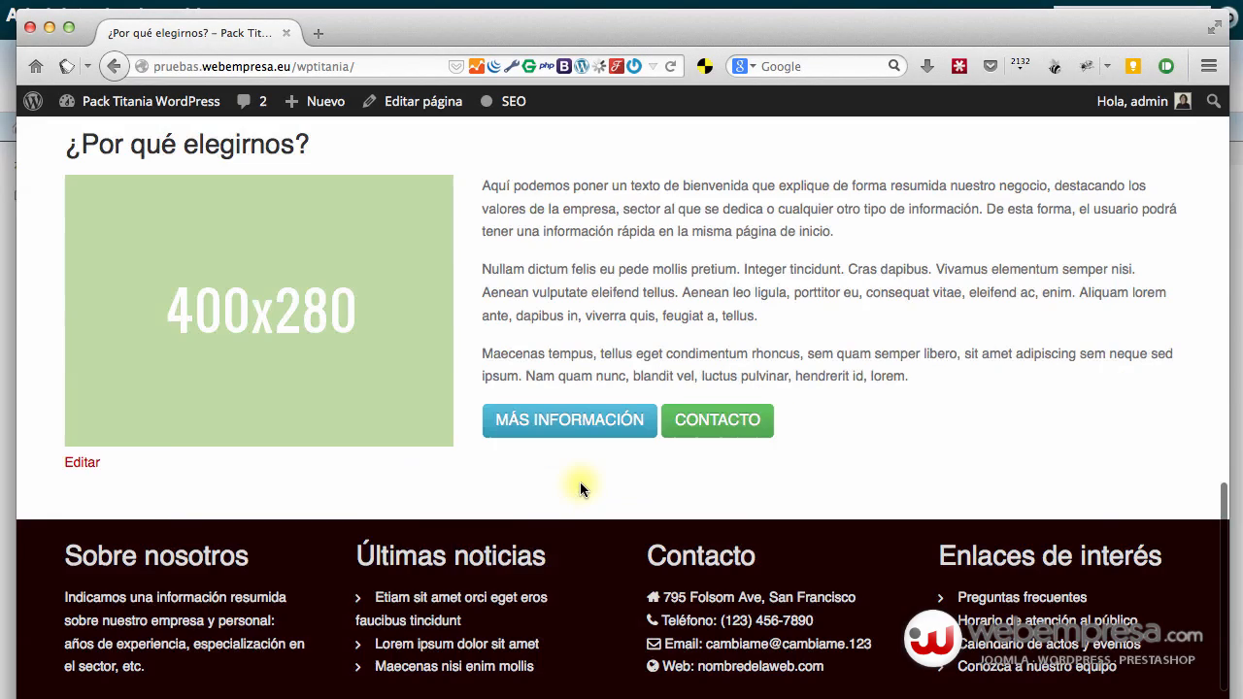
pyautogui.scroll(20, 580, 482)
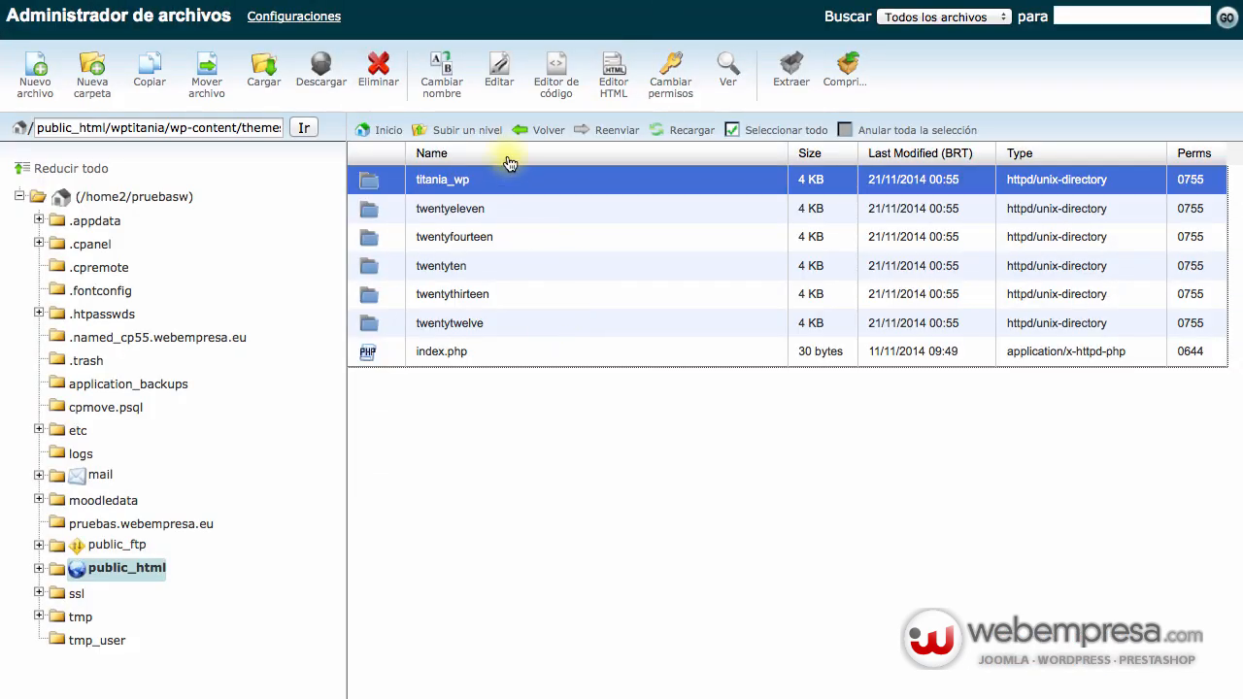
# Return to the wptitania folder in the cPanel file manager and inspect the contents of administrator/backups.
pyautogui.click(463, 131)
pyautogui.click(465, 133)
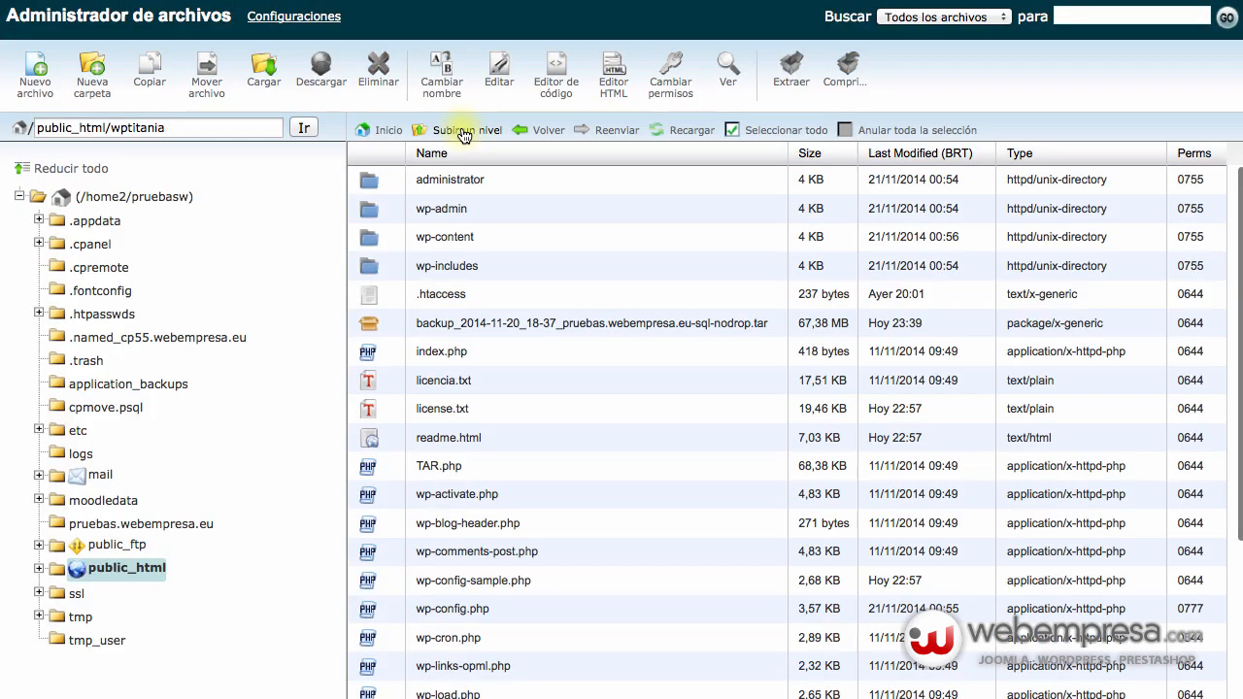
pyautogui.click(600, 328)
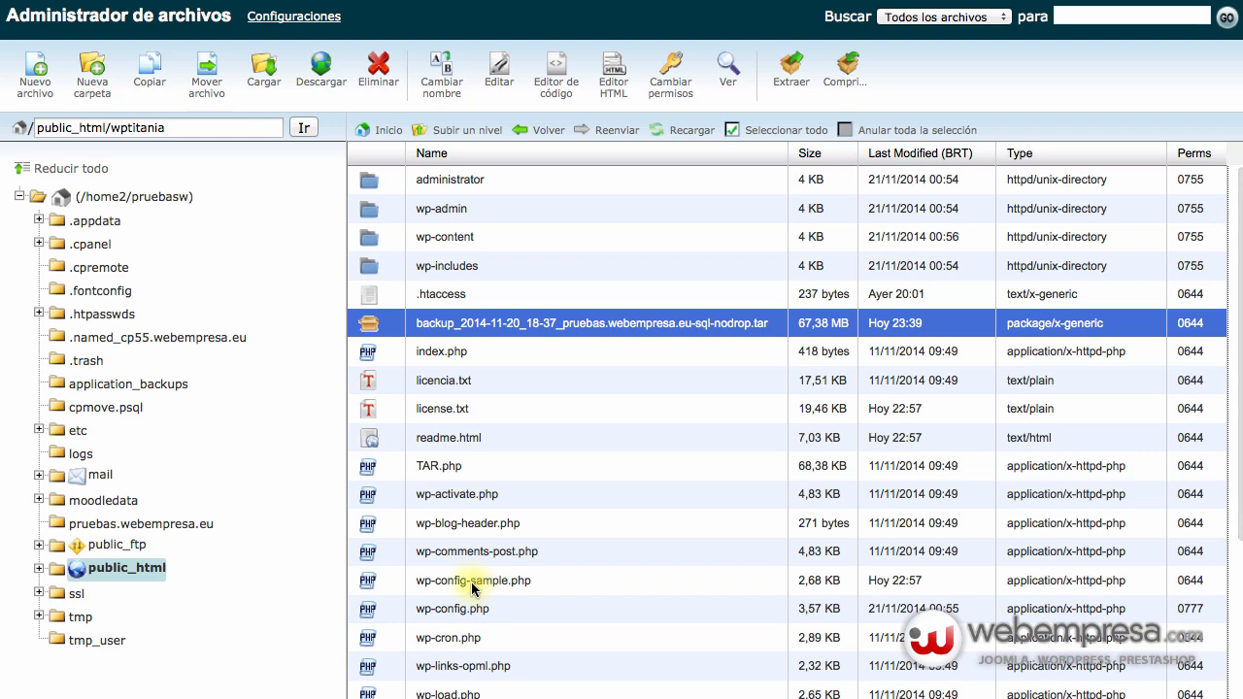
pyautogui.doubleClick(539, 186)
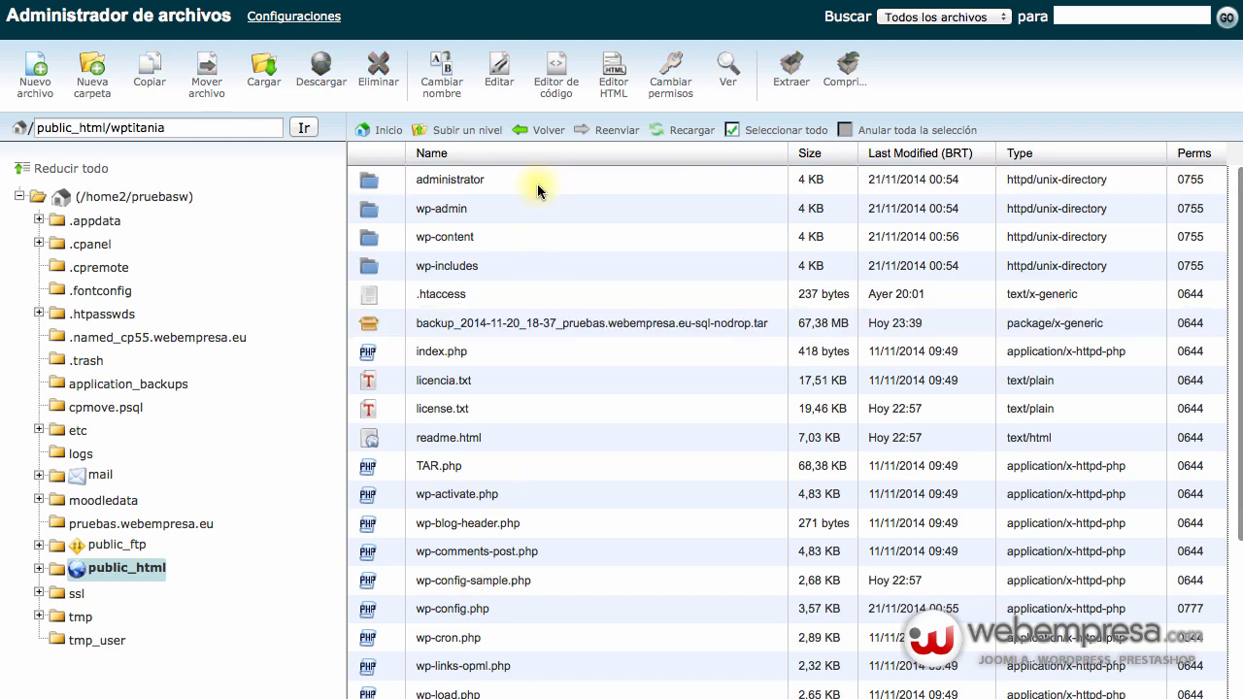
pyautogui.doubleClick(537, 185)
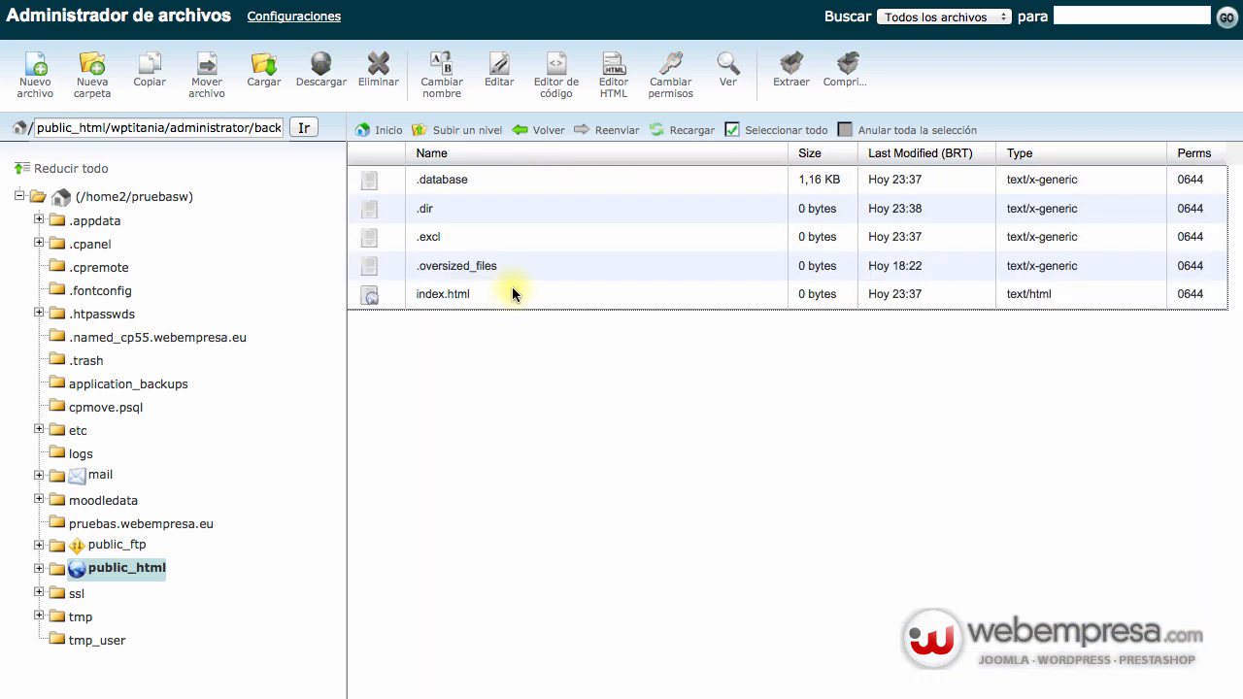
pyautogui.click(468, 130)
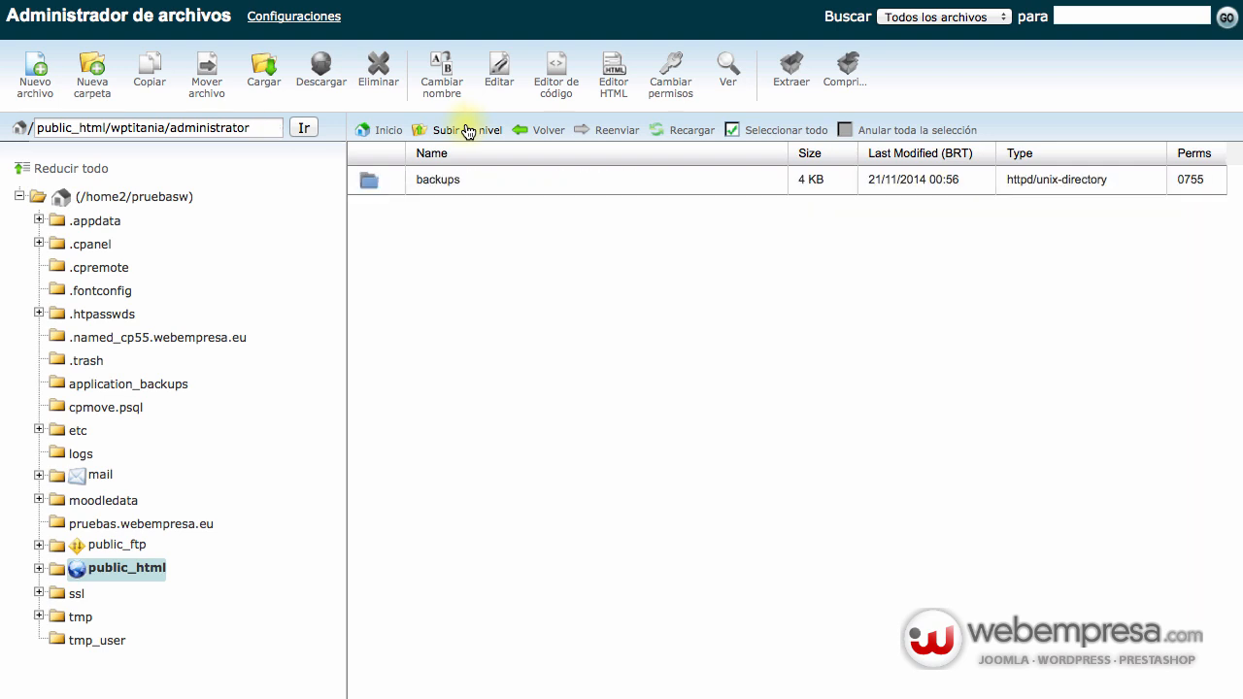
pyautogui.click(468, 131)
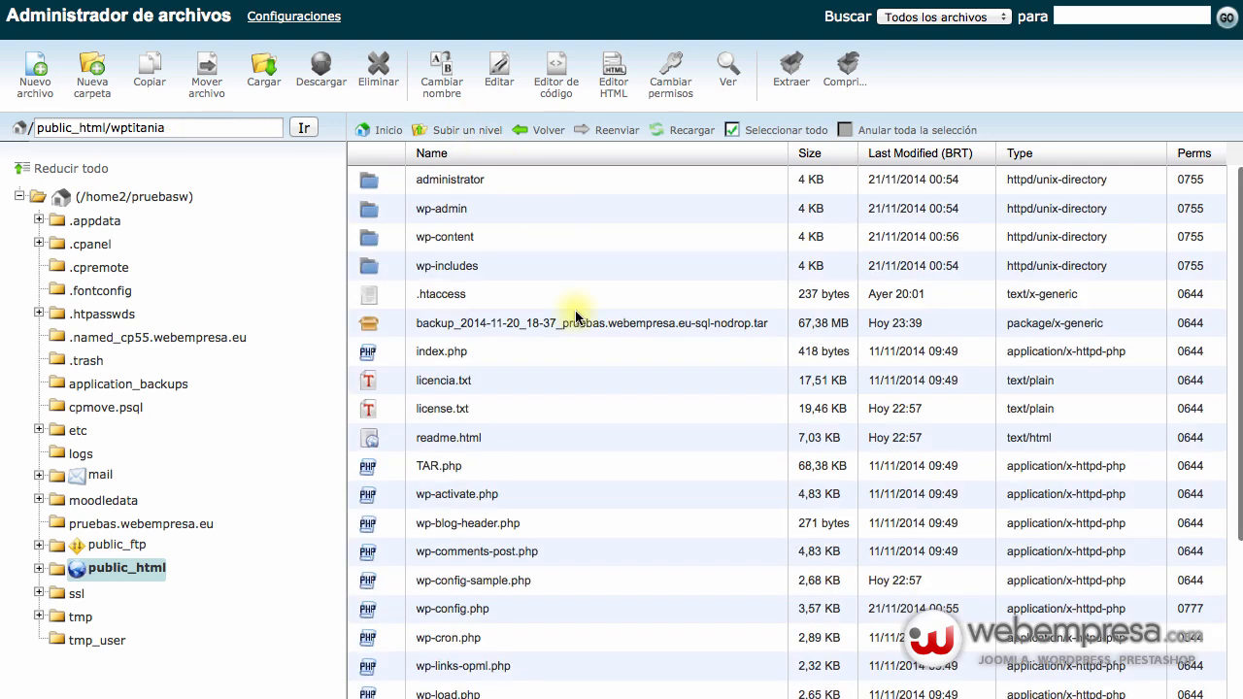
# Open the administrator/backups folder and copy the /administrator/backups part of its path.
pyautogui.click(573, 324)
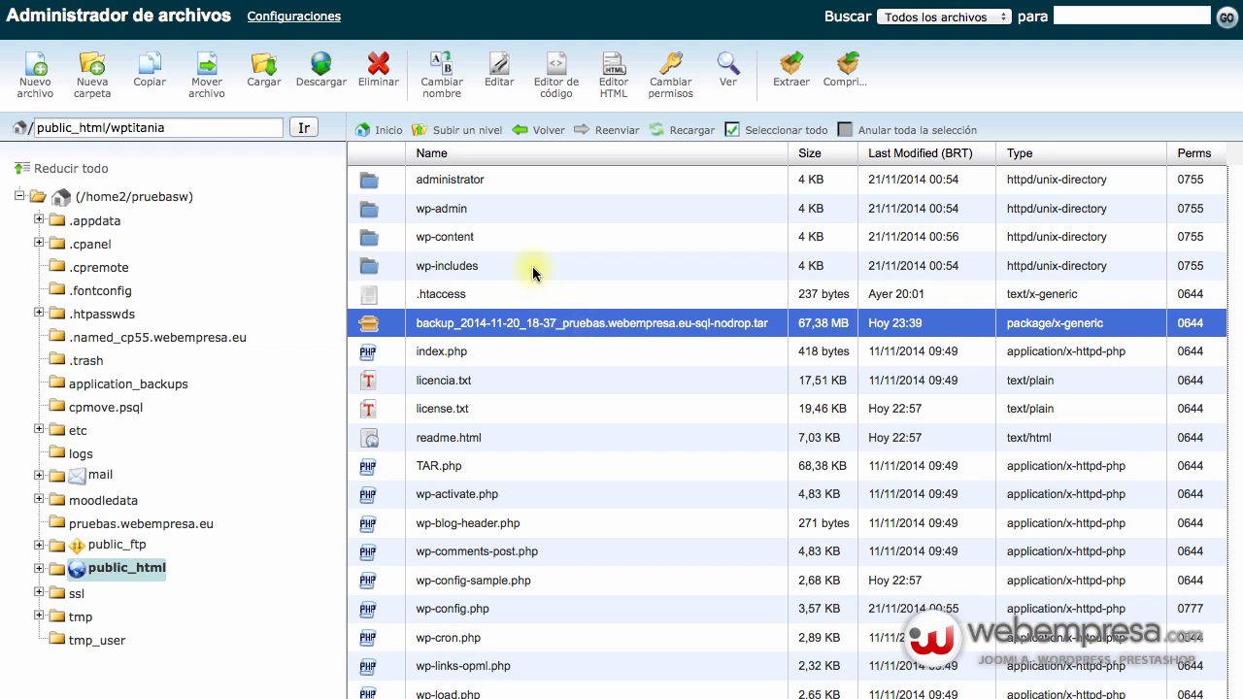
pyautogui.doubleClick(512, 180)
pyautogui.doubleClick(512, 181)
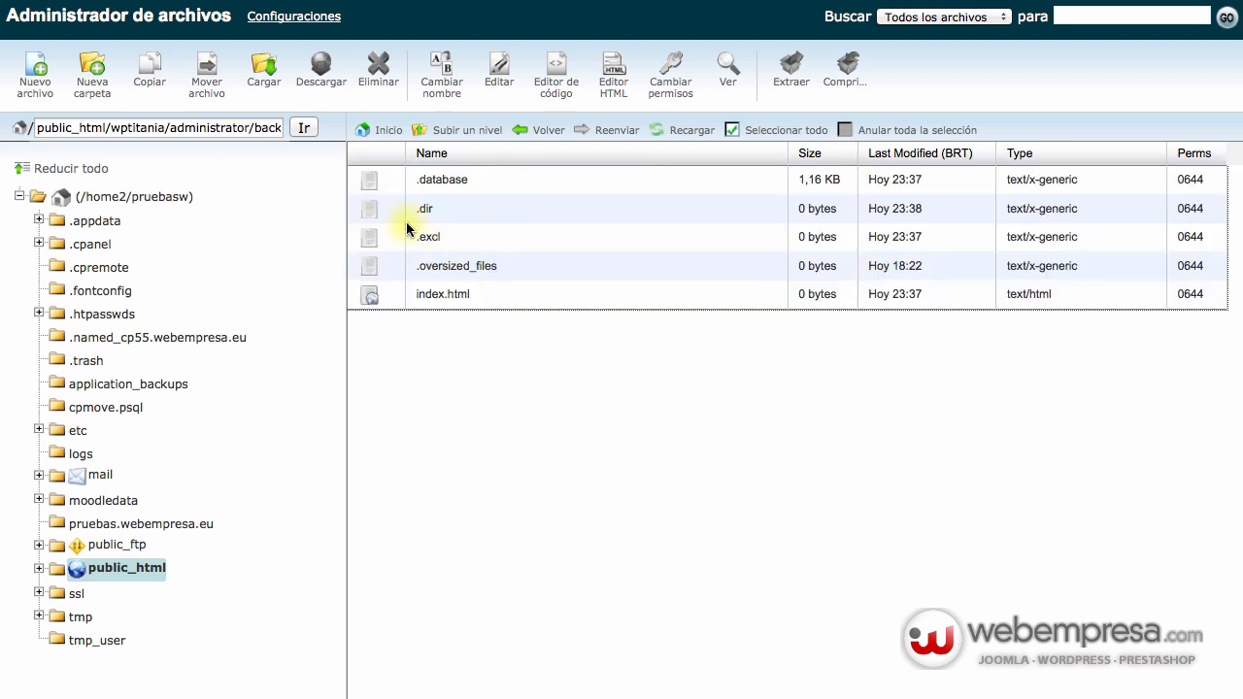
pyautogui.click(170, 127)
pyautogui.moveTo(312, 127); pyautogui.dragTo(345, 128)
pyautogui.press('super+c')
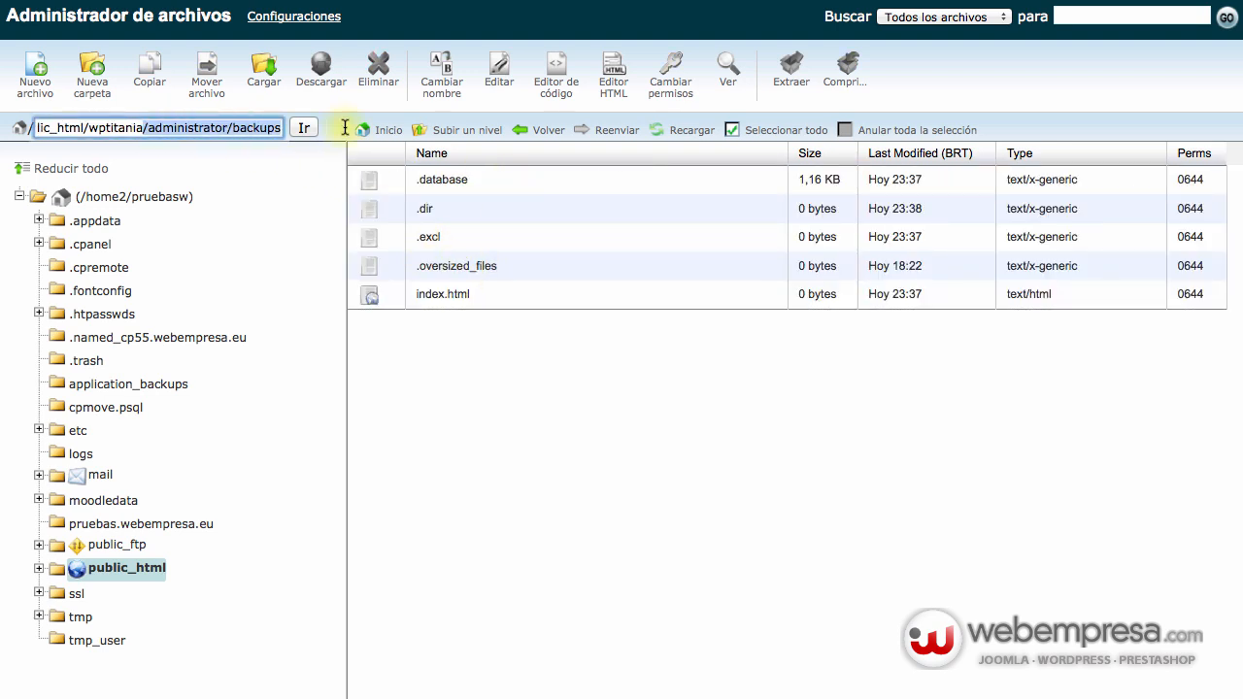
# Move backup_2014-11-20_18-37_pruebas.webempresa.eu-sql-nodrop.tar from the wptitania folder to /public_html/wptitania/administrator/backups.
pyautogui.click(471, 132)
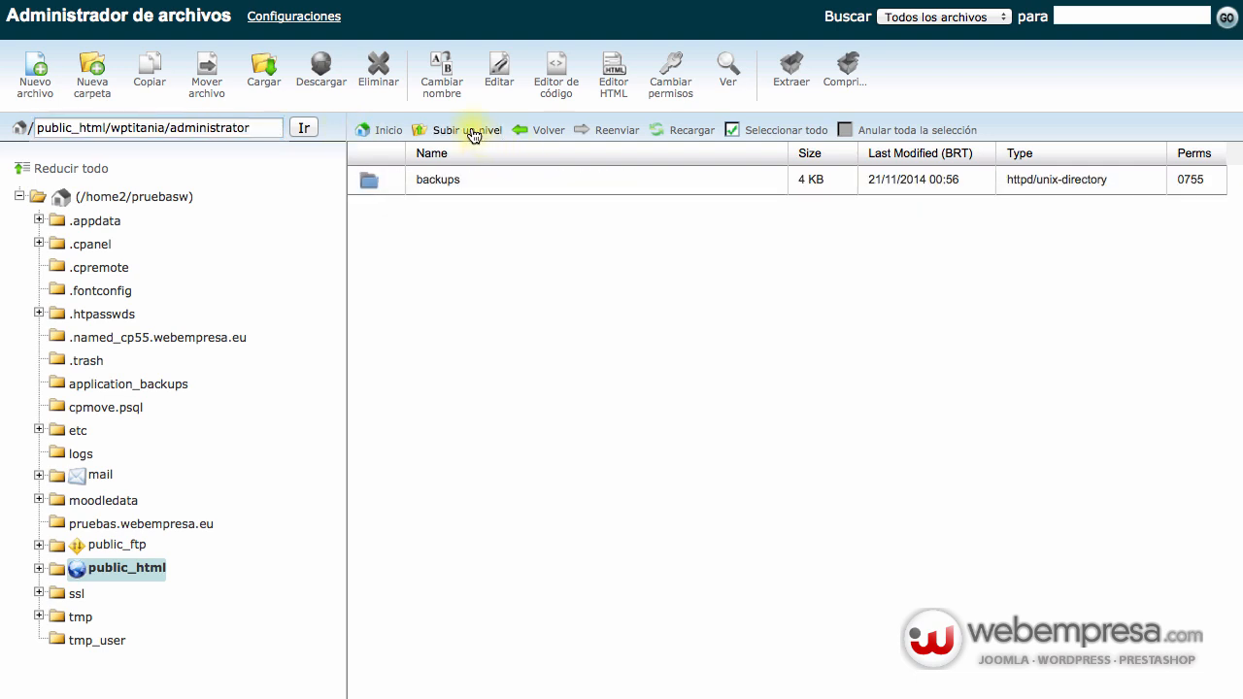
pyautogui.click(471, 132)
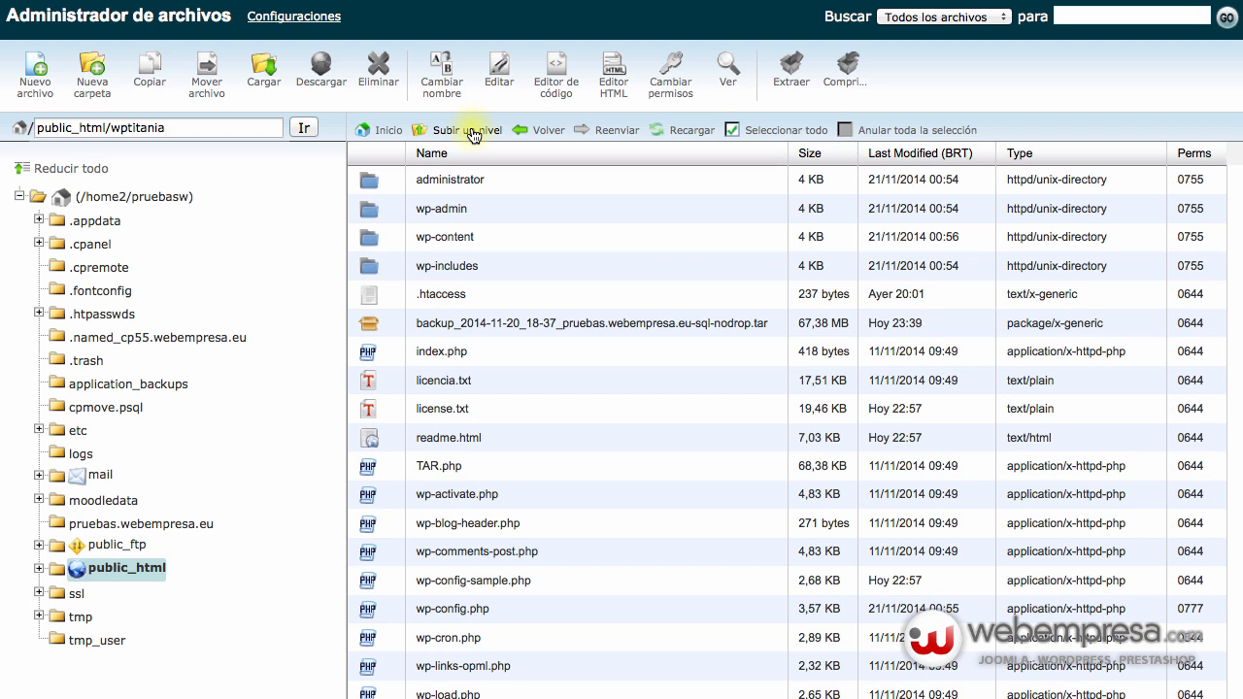
pyautogui.click(546, 325)
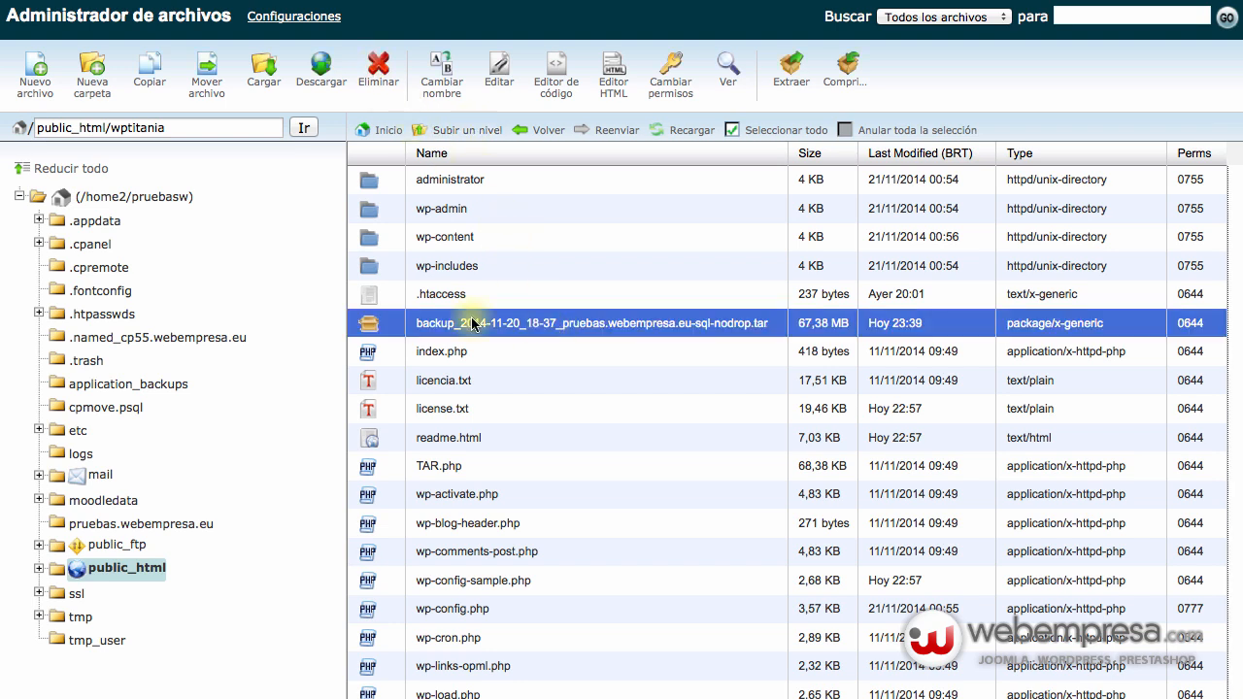
pyautogui.click(205, 78)
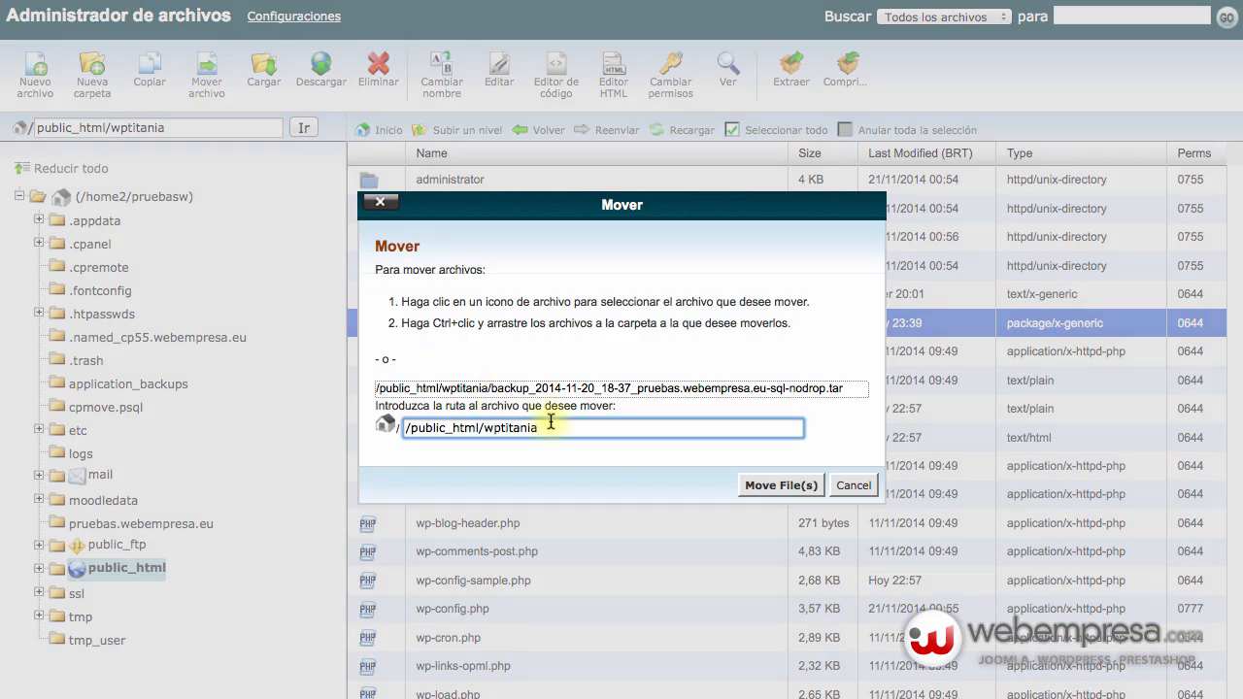
pyautogui.write('/')
pyautogui.press('super+v')
pyautogui.click(542, 427)
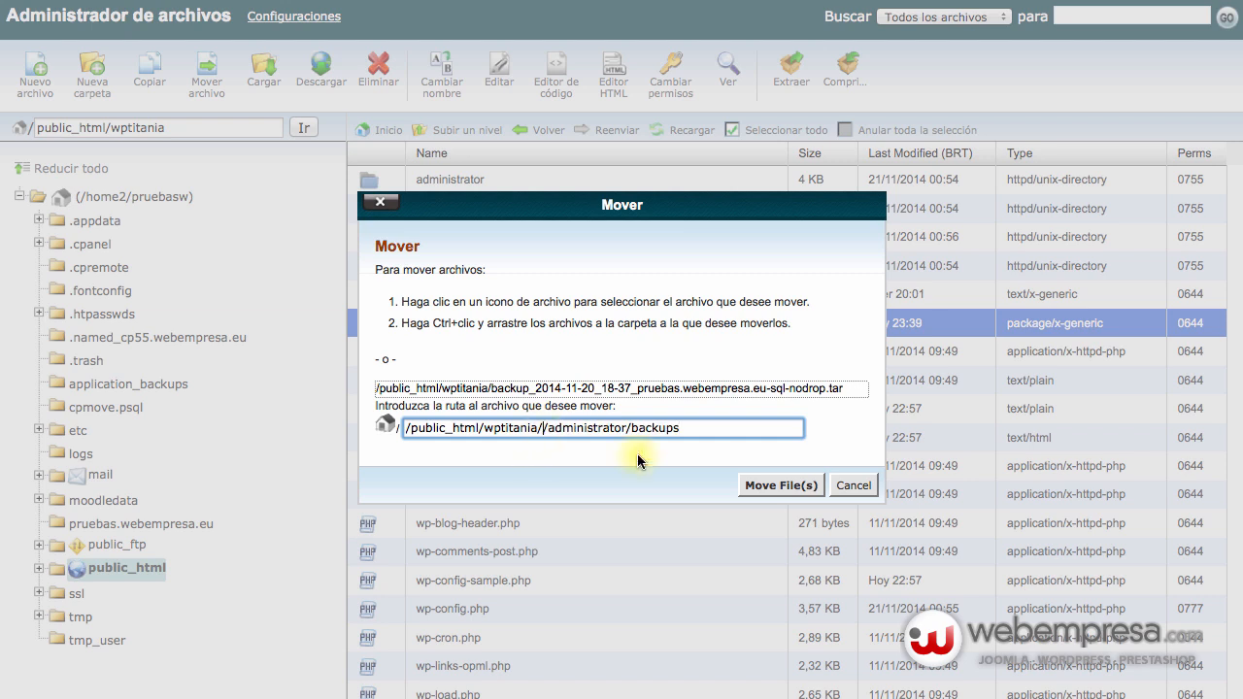
pyautogui.press('Delete')
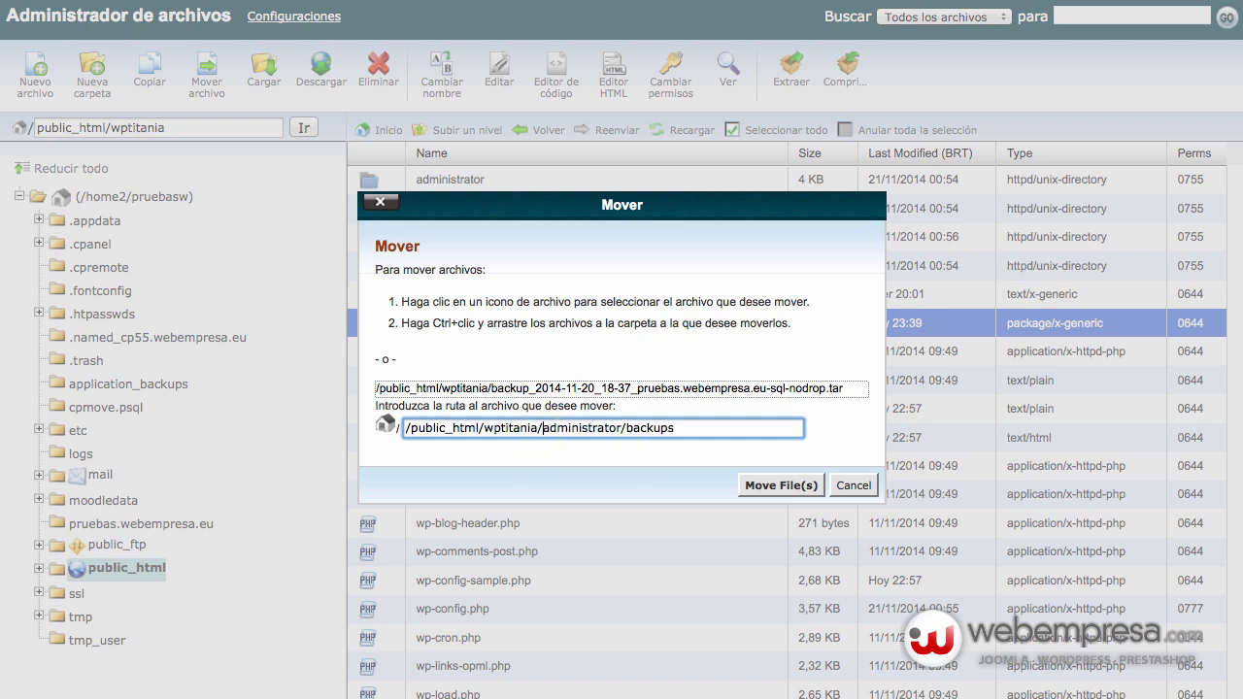
pyautogui.click(728, 454)
pyautogui.click(775, 485)
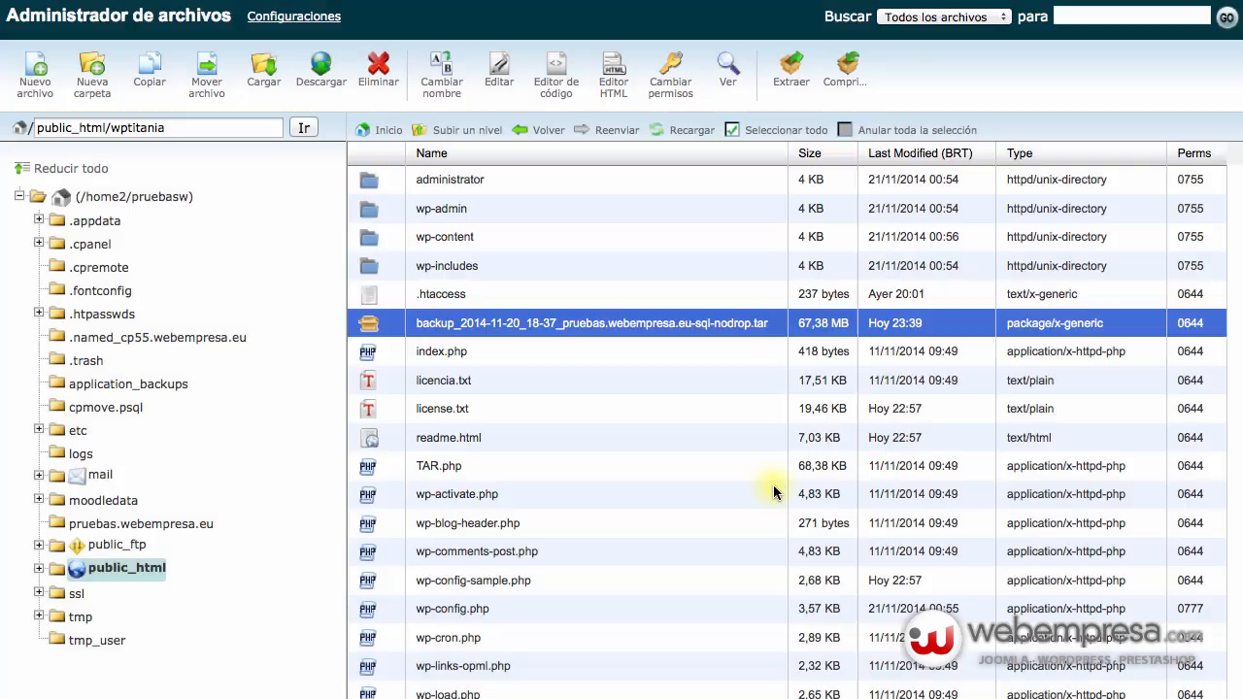
# Check for the moved backup archive in administrator/backups and return to the wptitania folder.
pyautogui.doubleClick(527, 181)
pyautogui.doubleClick(614, 181)
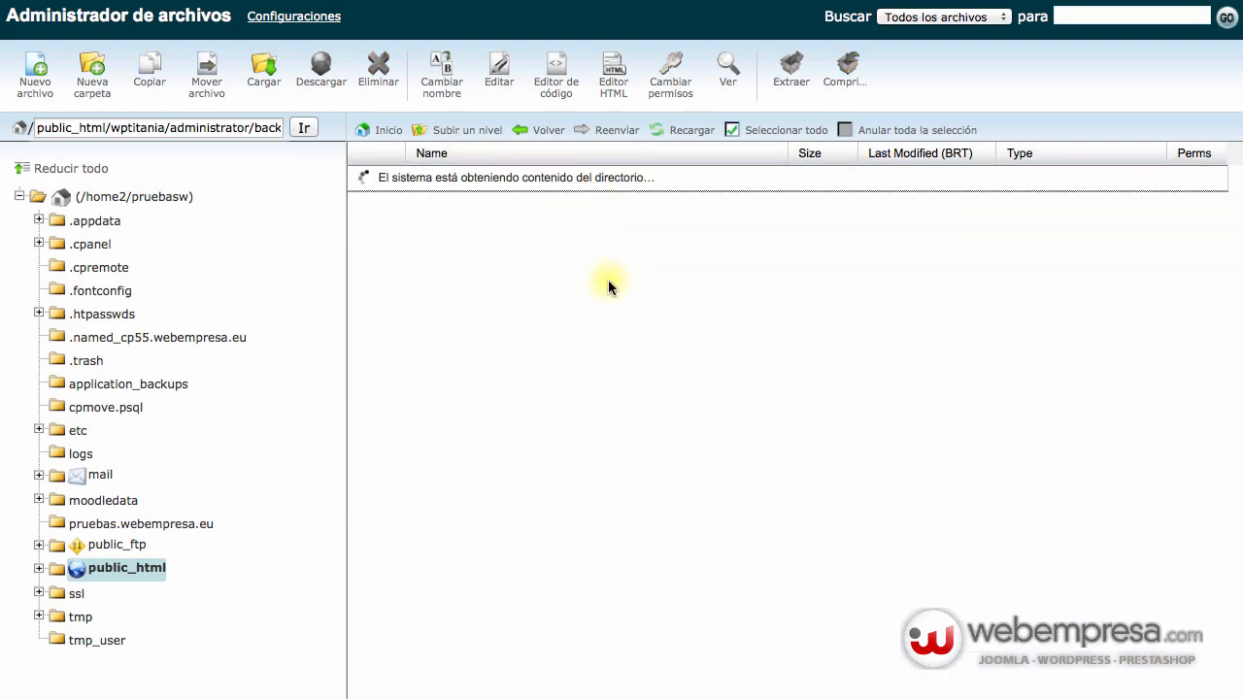
pyautogui.click(636, 299)
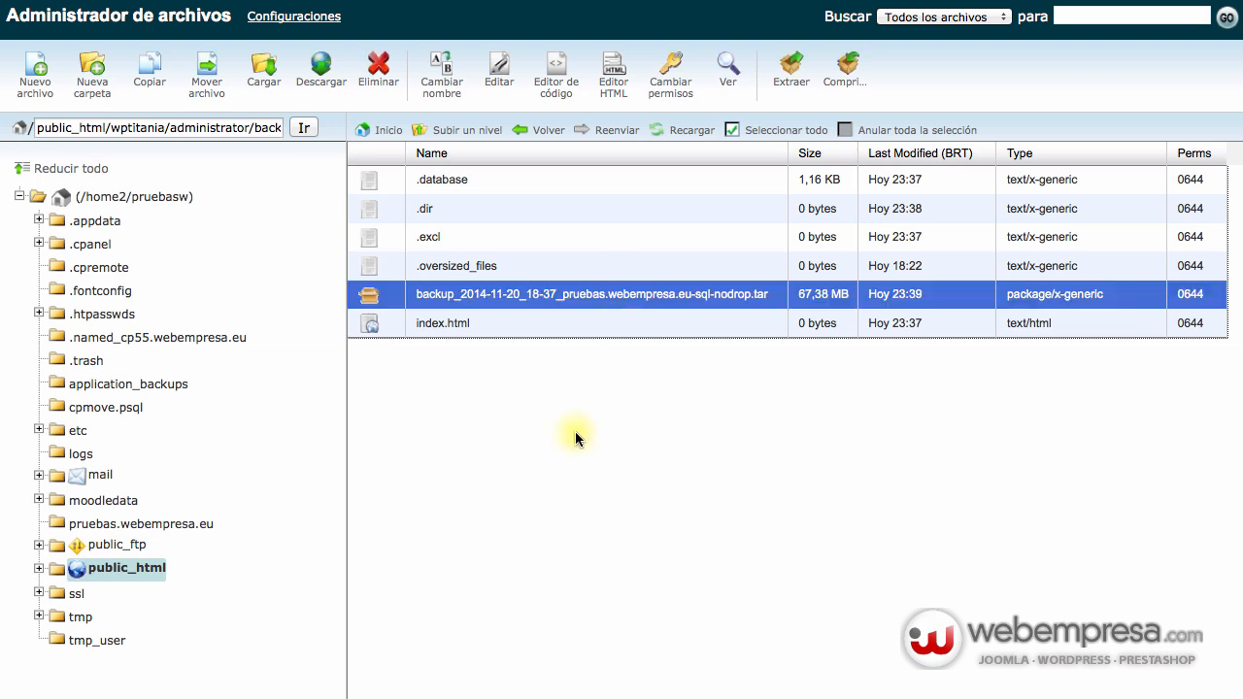
pyautogui.click(458, 132)
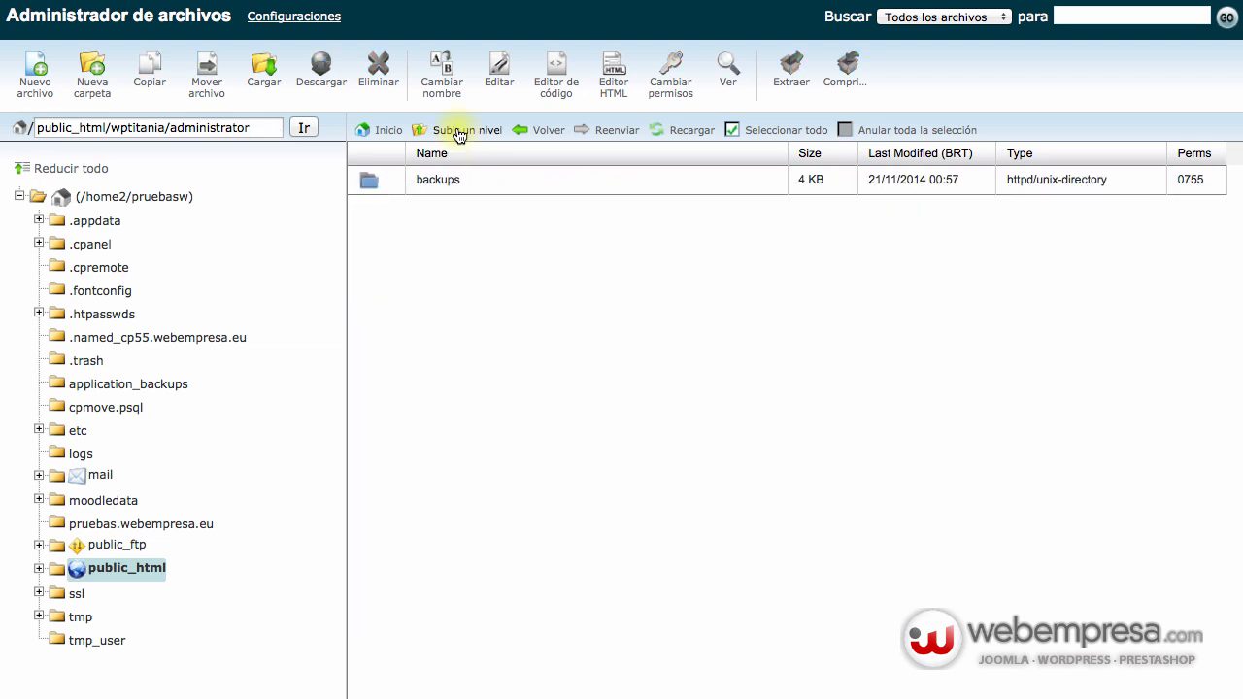
pyautogui.click(458, 132)
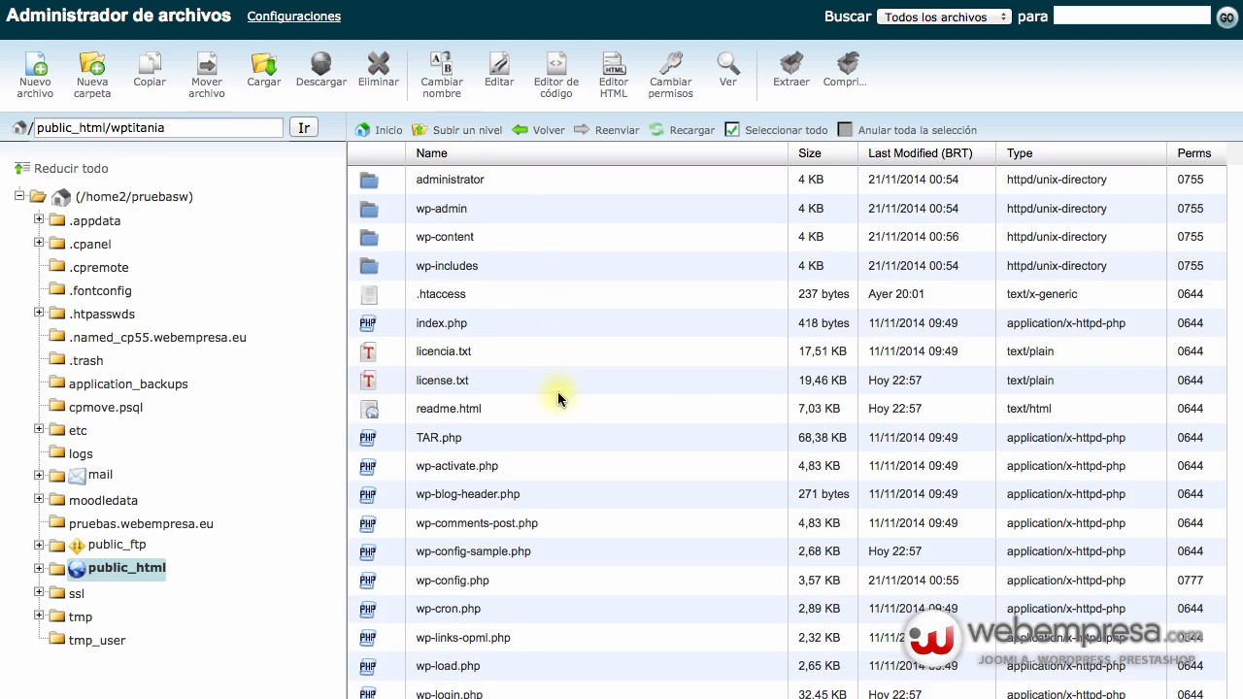
# Delete TAR.php and XCloner.php from the public_html/wptitania folder.
pyautogui.click(505, 444)
pyautogui.scroll(-3, 699, 515)
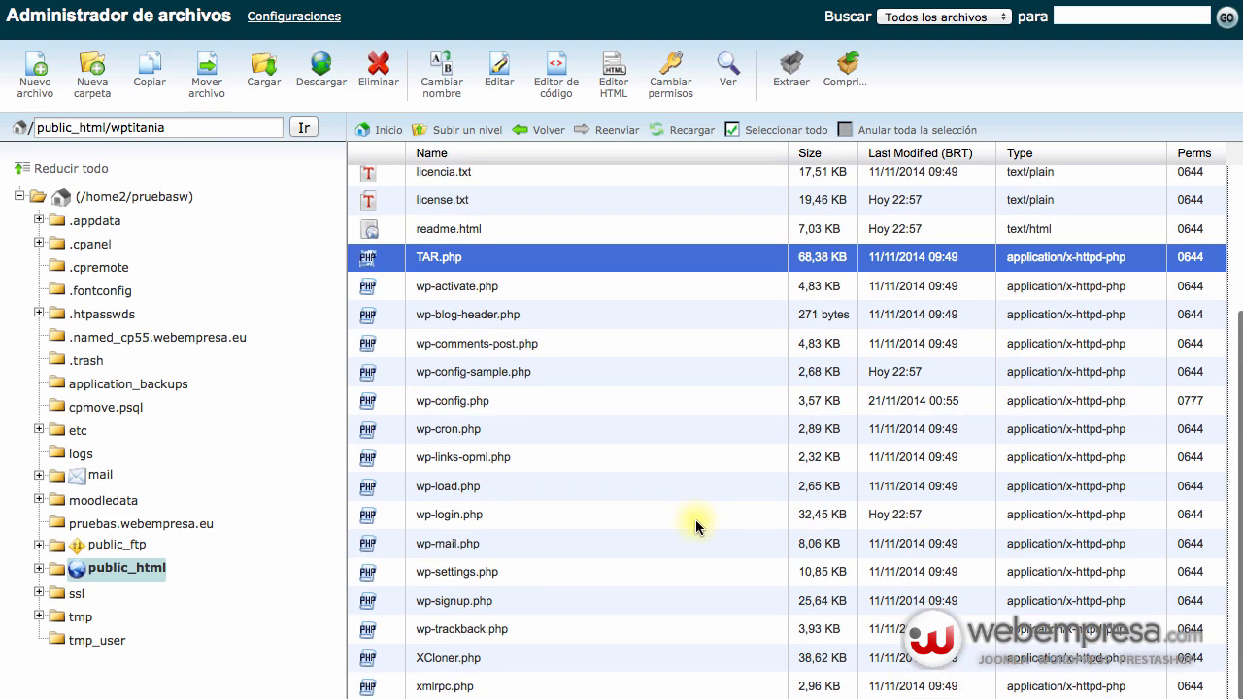
pyautogui.keyDown('ctrl'); pyautogui.click(527, 666); pyautogui.keyUp('ctrl')
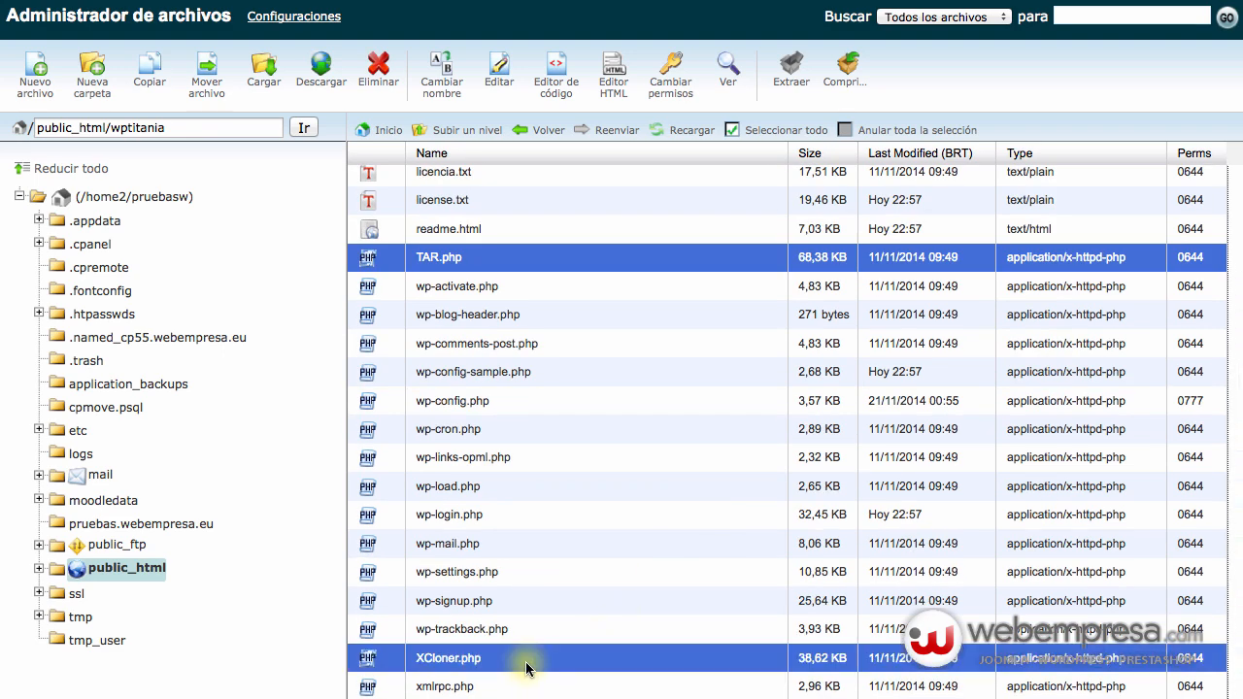
pyautogui.click(379, 68)
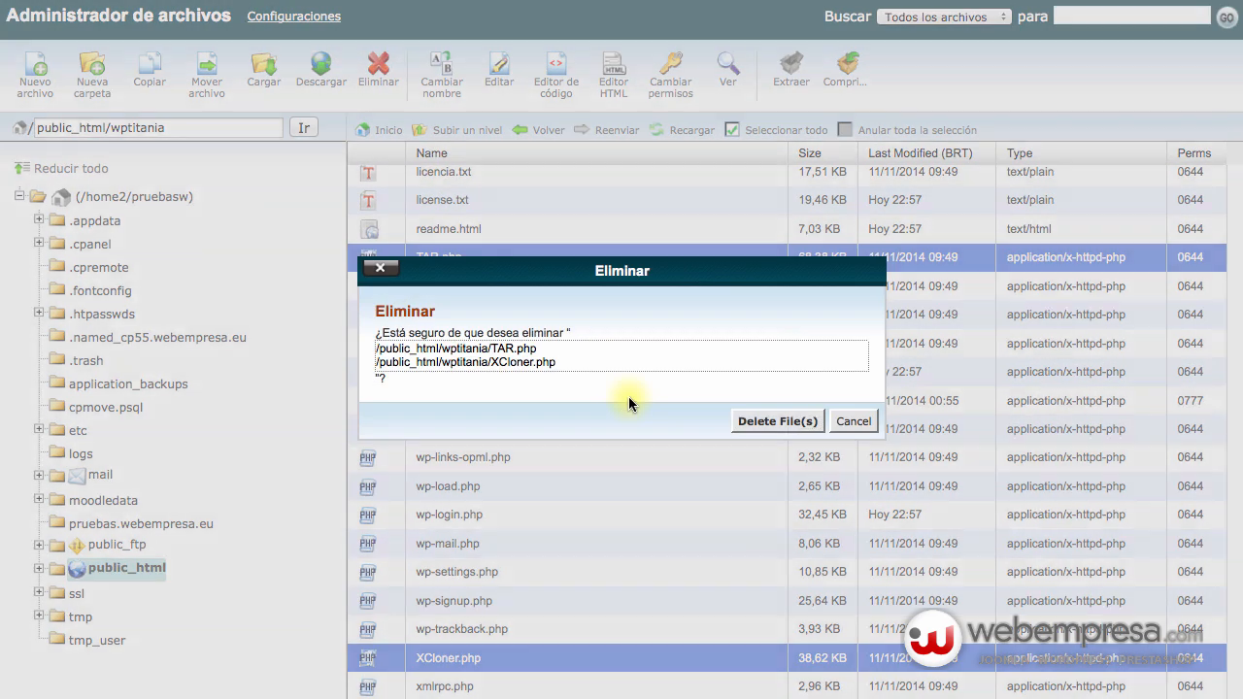
pyautogui.click(746, 422)
pyautogui.scroll(3, 699, 499)
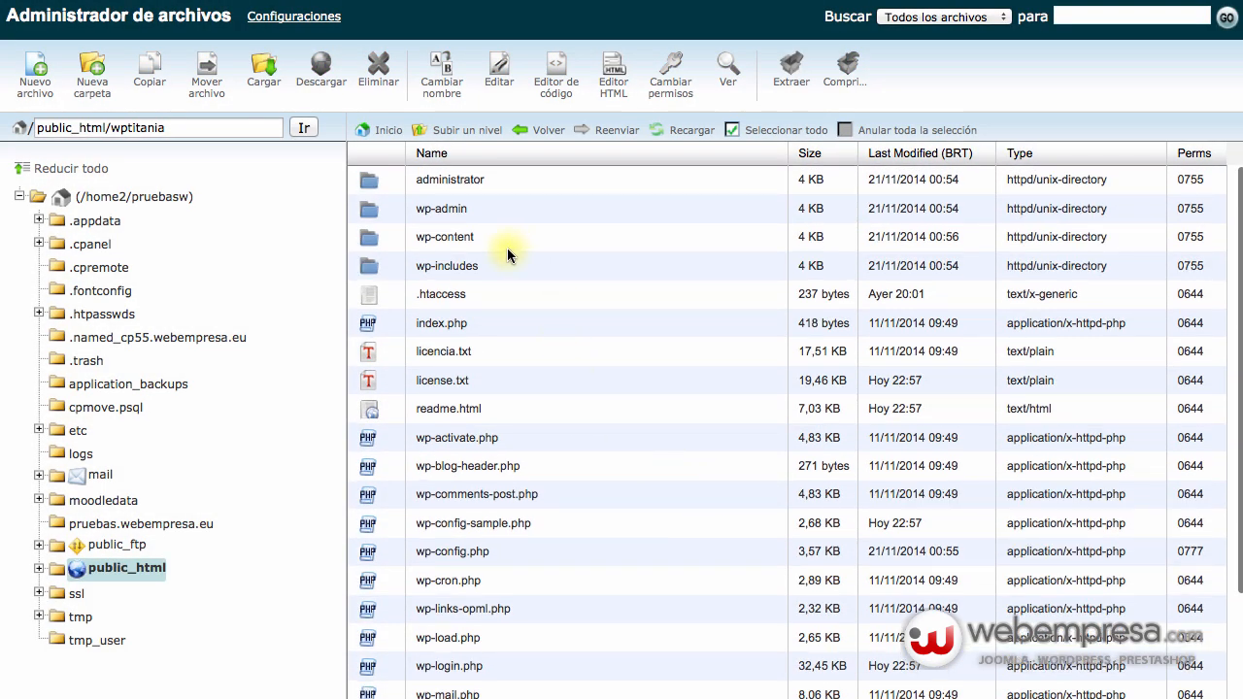
# Open the XCloner plugin's folder inside wp-content/plugins to view its files.
pyautogui.doubleClick(511, 239)
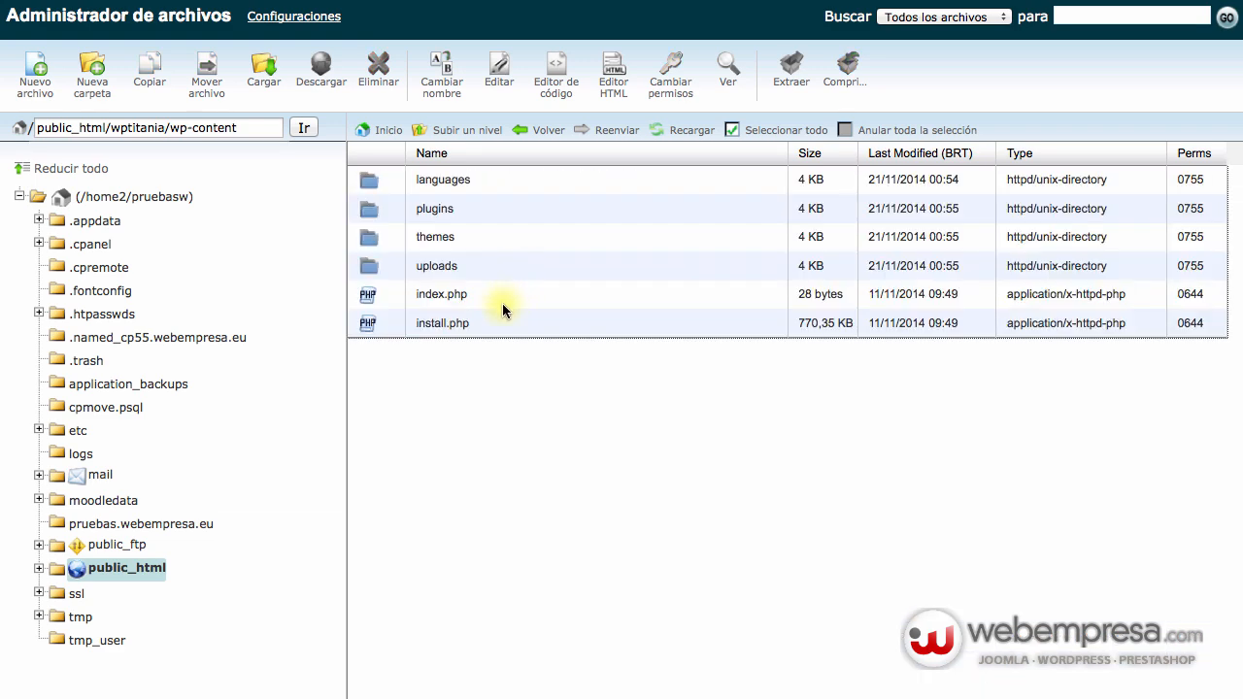
pyautogui.doubleClick(474, 208)
pyautogui.doubleClick(564, 495)
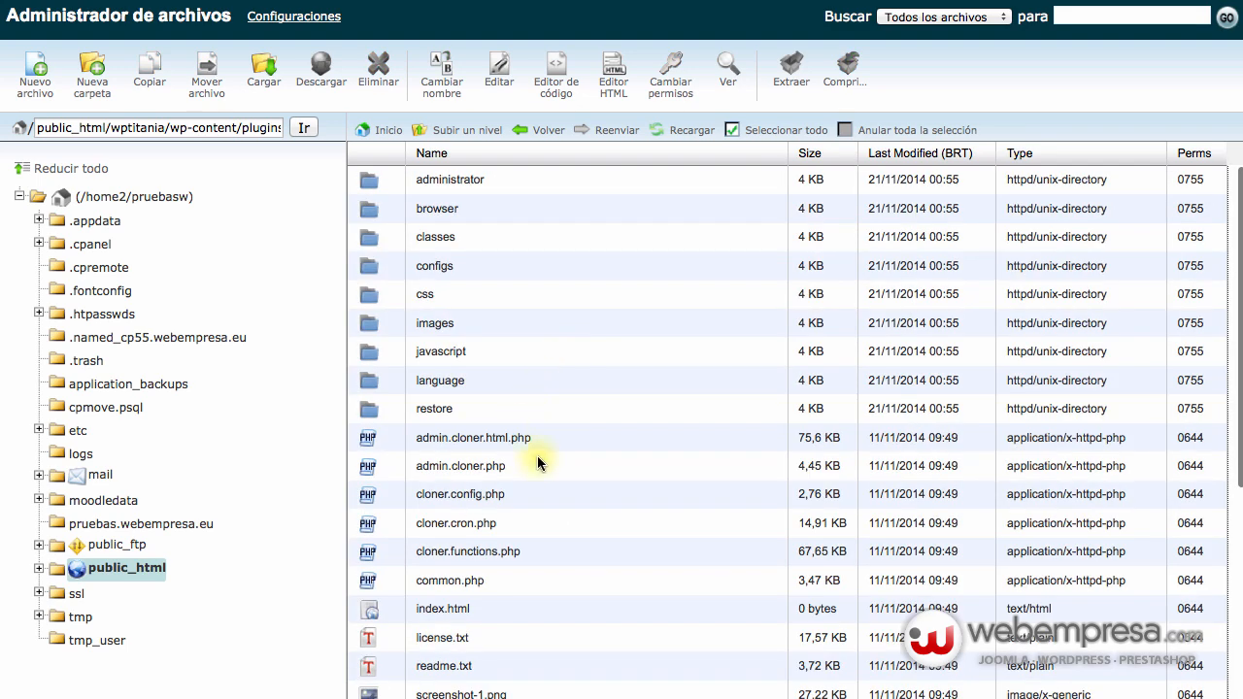
# Open the XCloner plugin's restore folder and select its TAR.php and XCloner.php files.
pyautogui.doubleClick(514, 408)
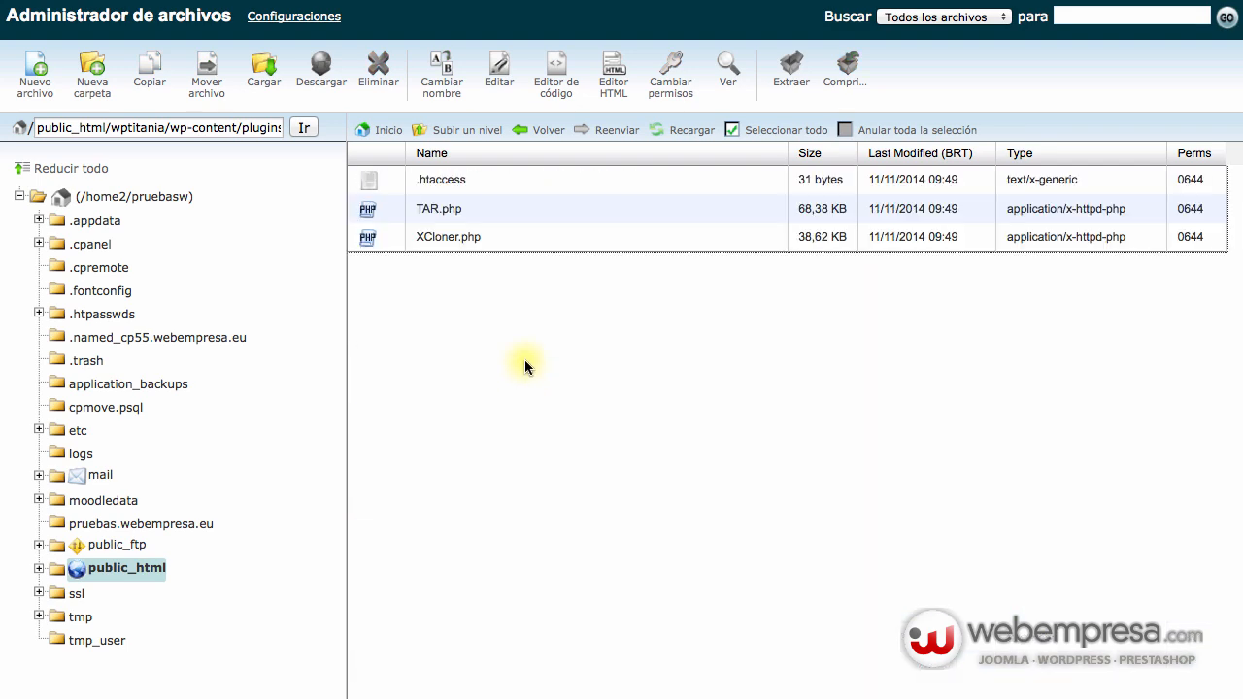
pyautogui.click(472, 208)
pyautogui.keyDown('shift'); pyautogui.click(480, 236); pyautogui.keyUp('shift')
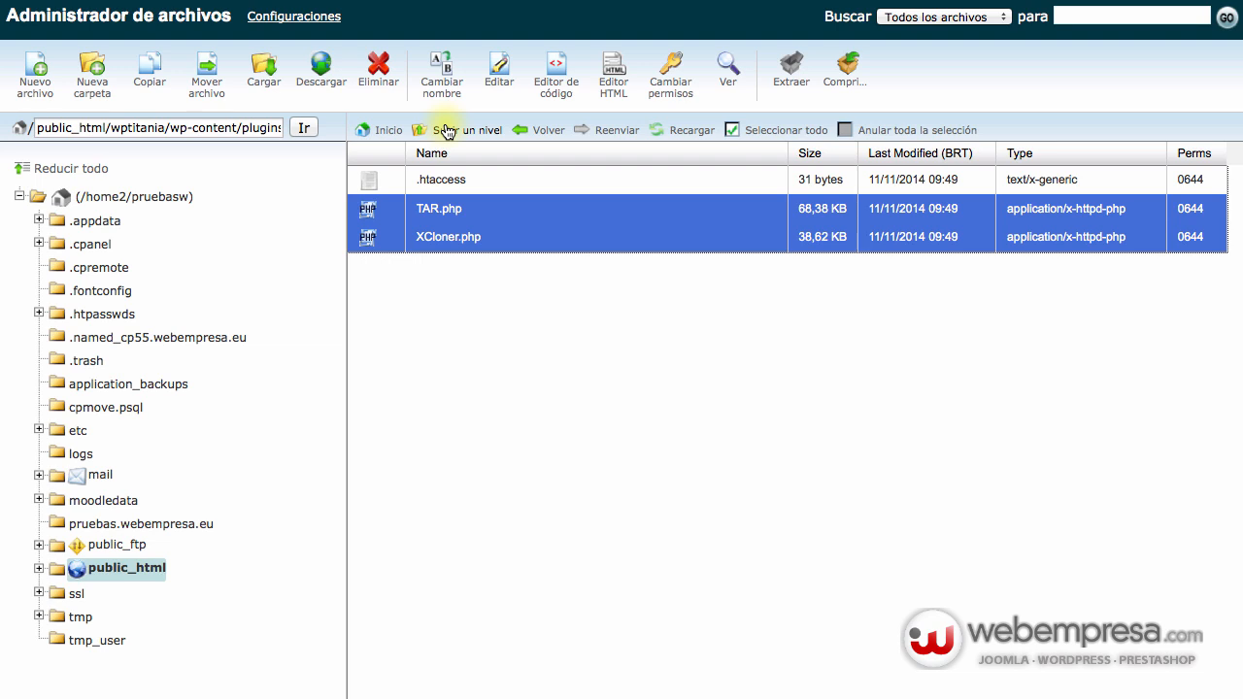
# Go back up from the restore folder to public_html/wptitania and look over the site's files.
pyautogui.click(447, 130)
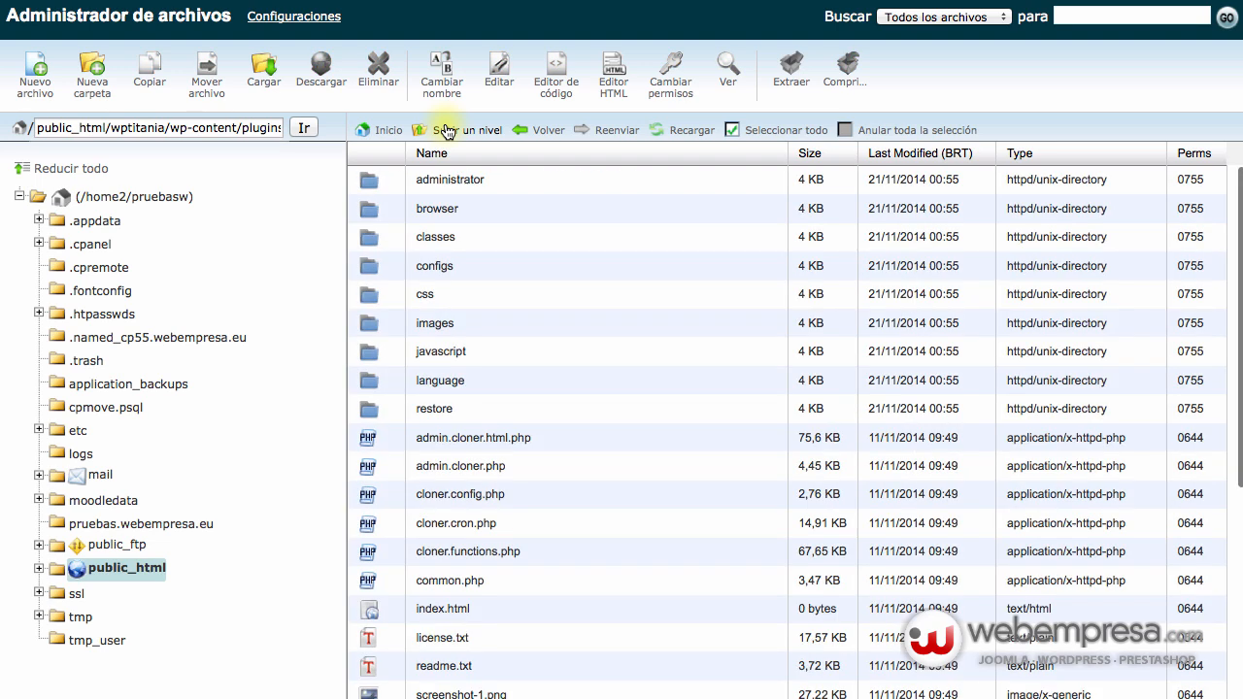
pyautogui.click(447, 130)
pyautogui.click(447, 130)
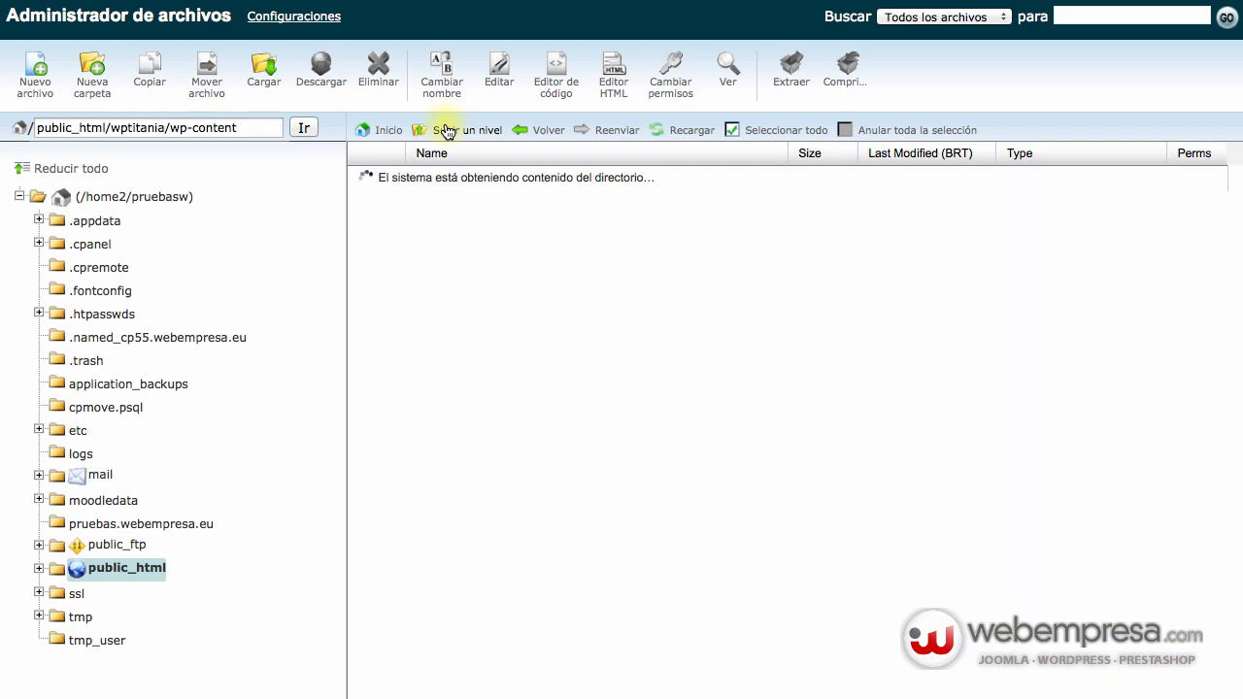
pyautogui.click(447, 130)
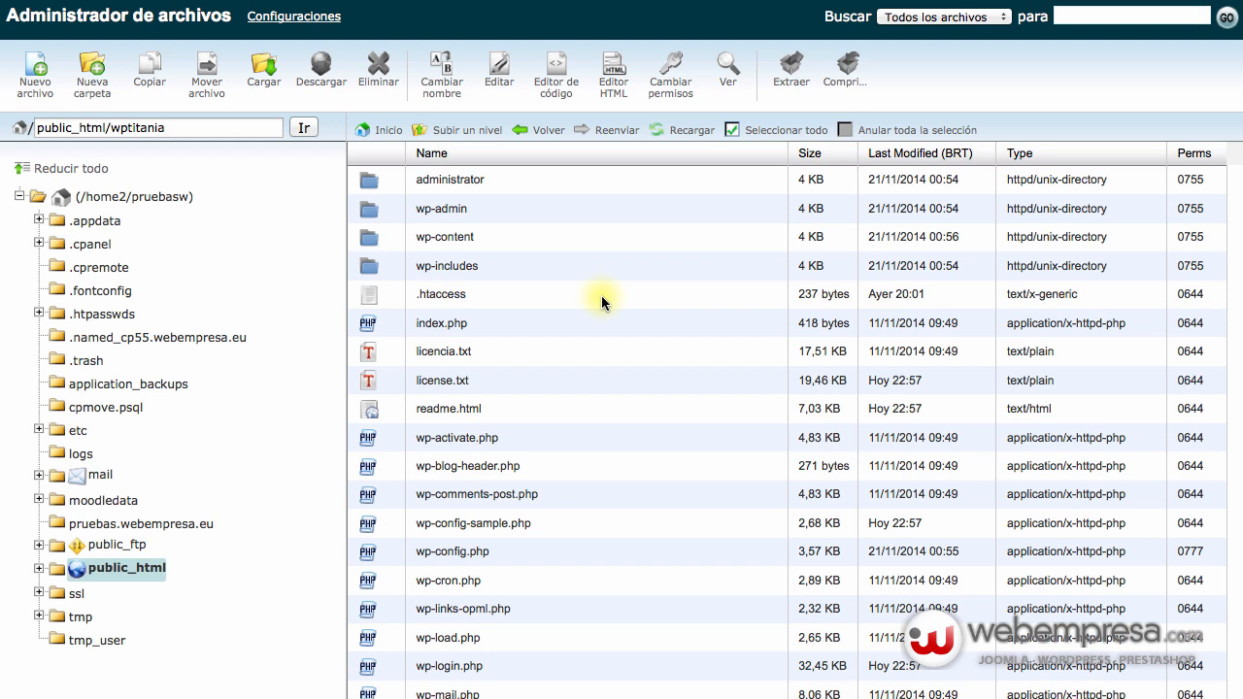
pyautogui.scroll(-1, 602, 296)
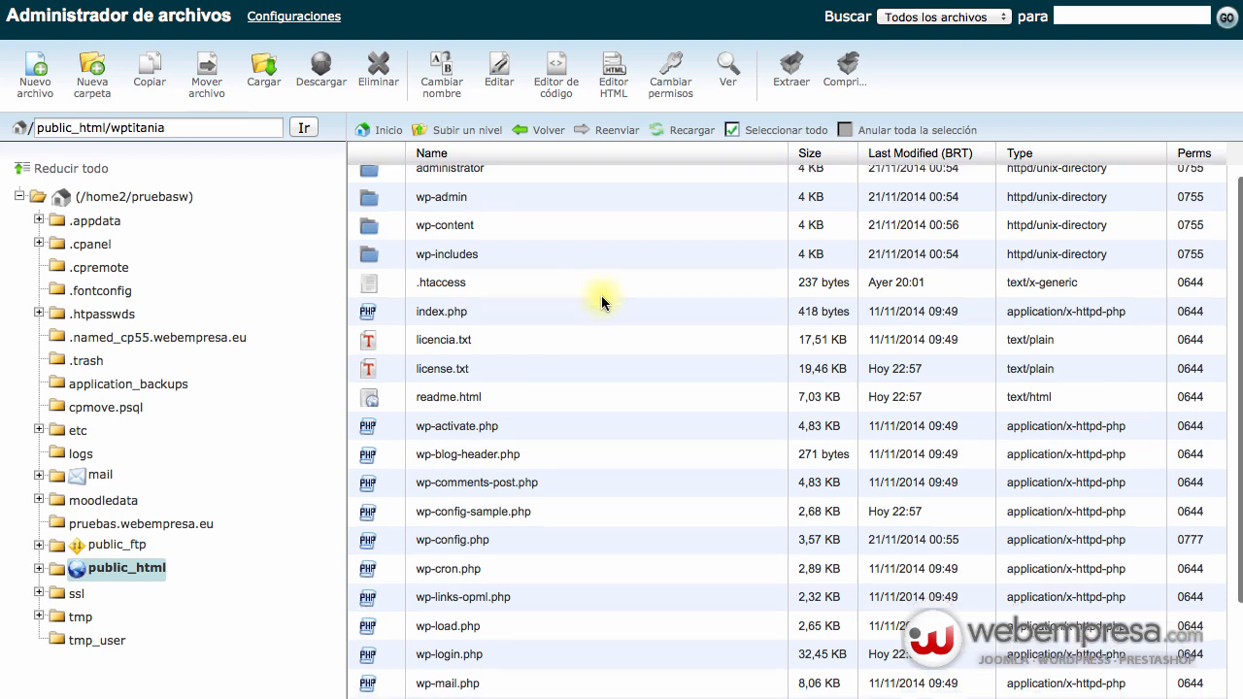
pyautogui.scroll(1, 601, 295)
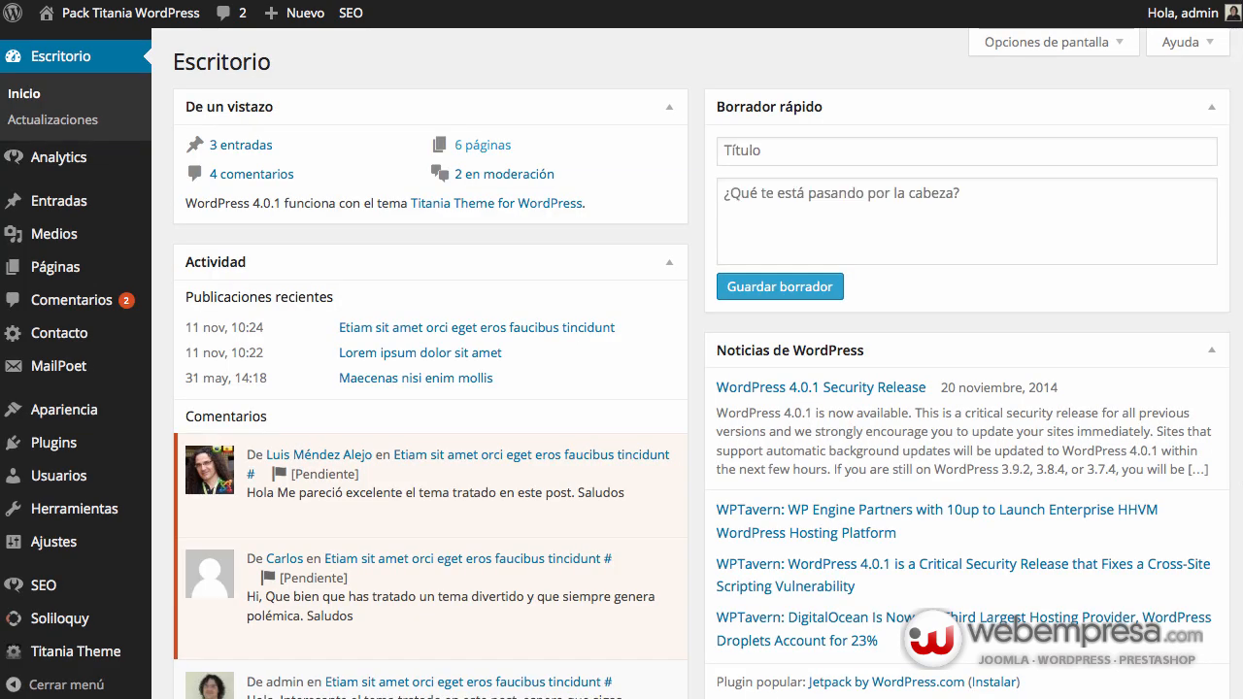
# Switch to the Titania WordPress dashboard, open the XCloner plugin and view its list of stored backups.
pyautogui.scroll(-4, 466, 284)
pyautogui.scroll(4, 472, 269)
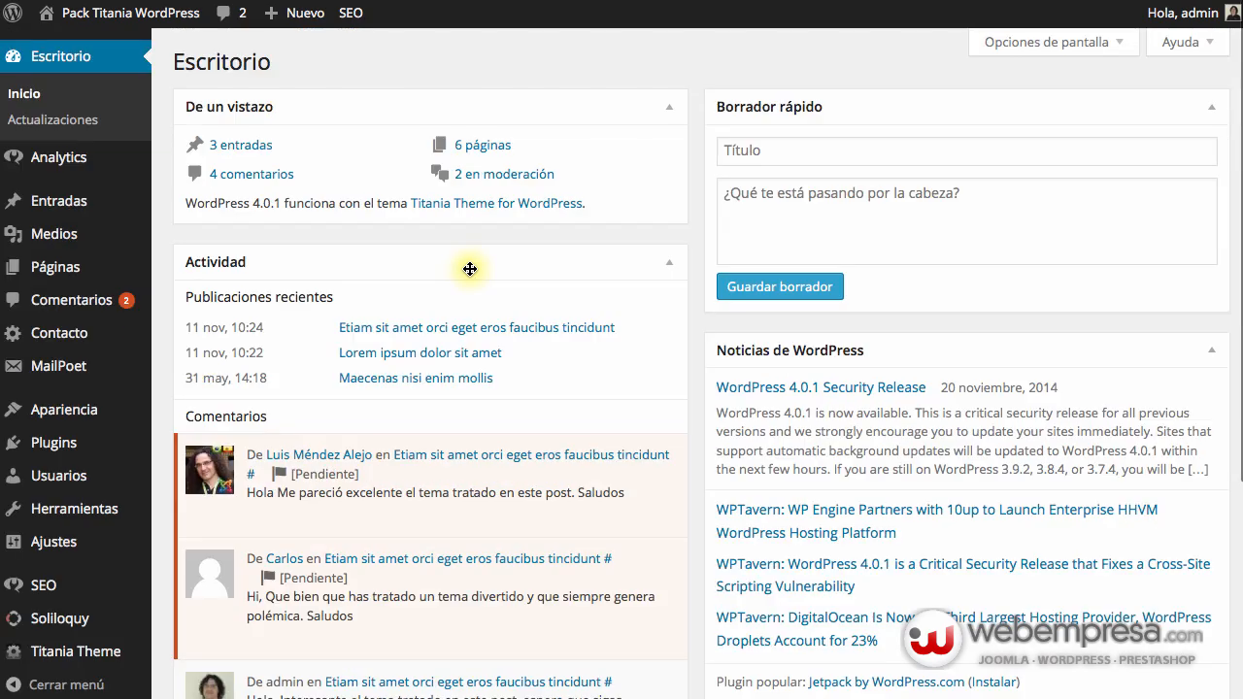
pyautogui.scroll(-4, 453, 272)
pyautogui.scroll(4, 466, 277)
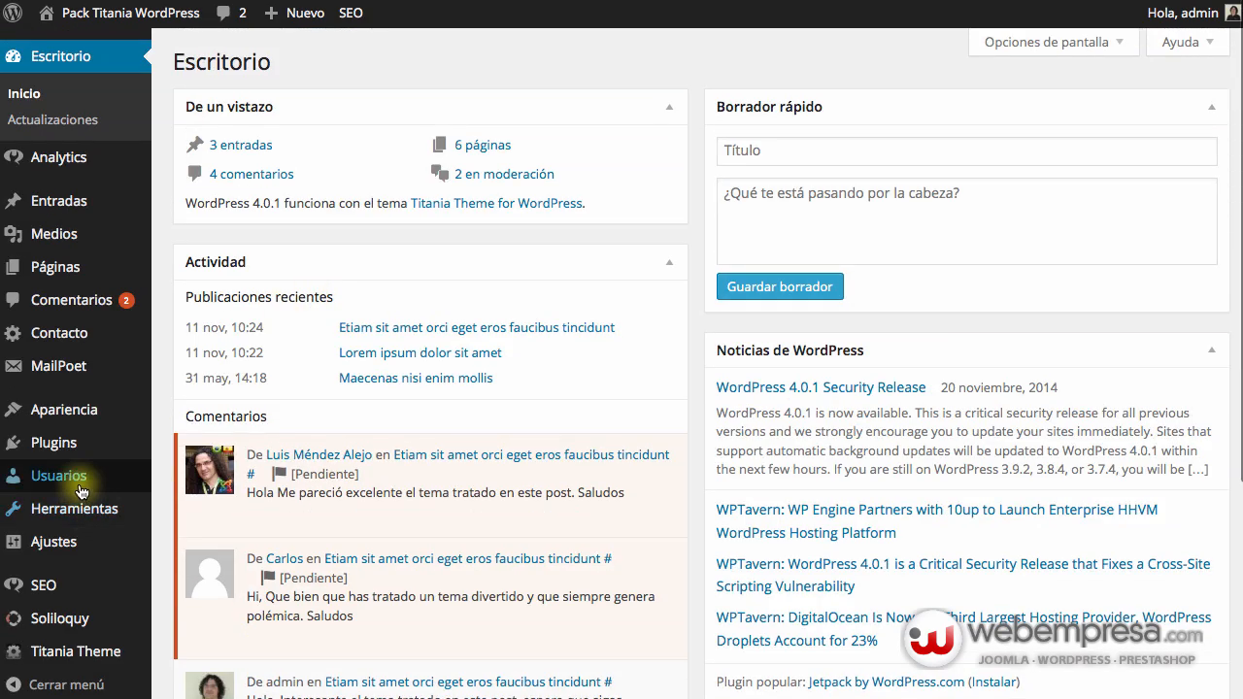
pyautogui.moveTo(66, 447)
pyautogui.moveTo(449, 529)
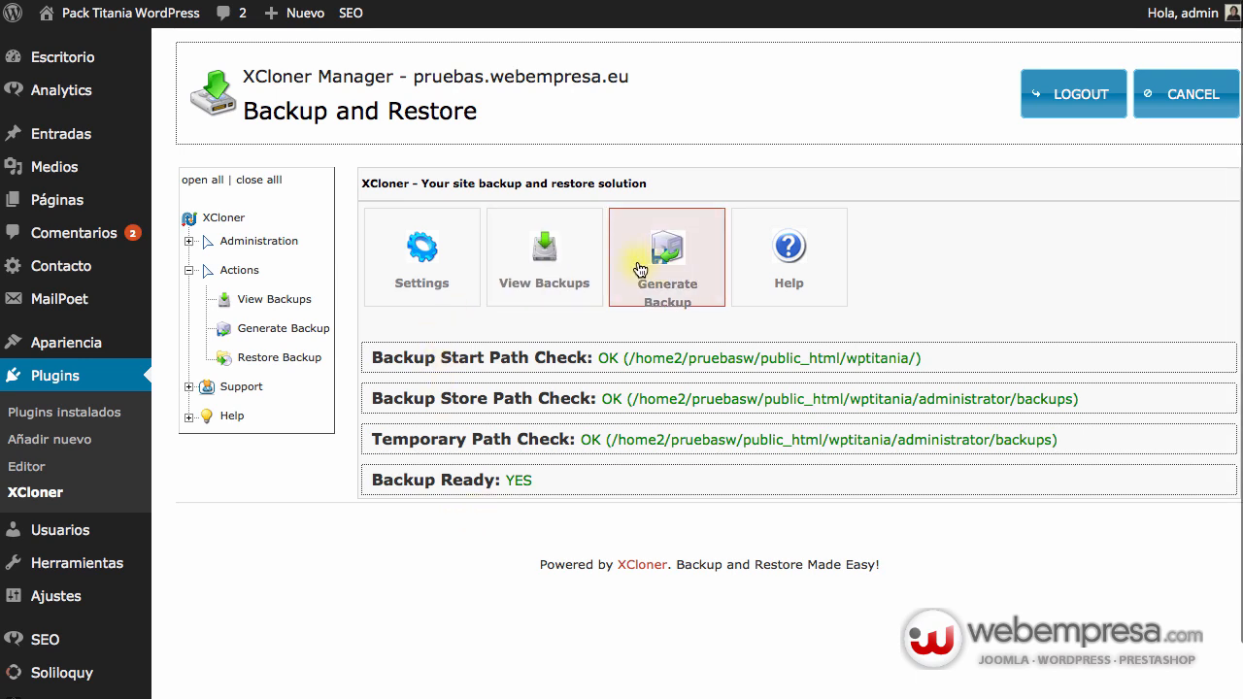
pyautogui.click(561, 269)
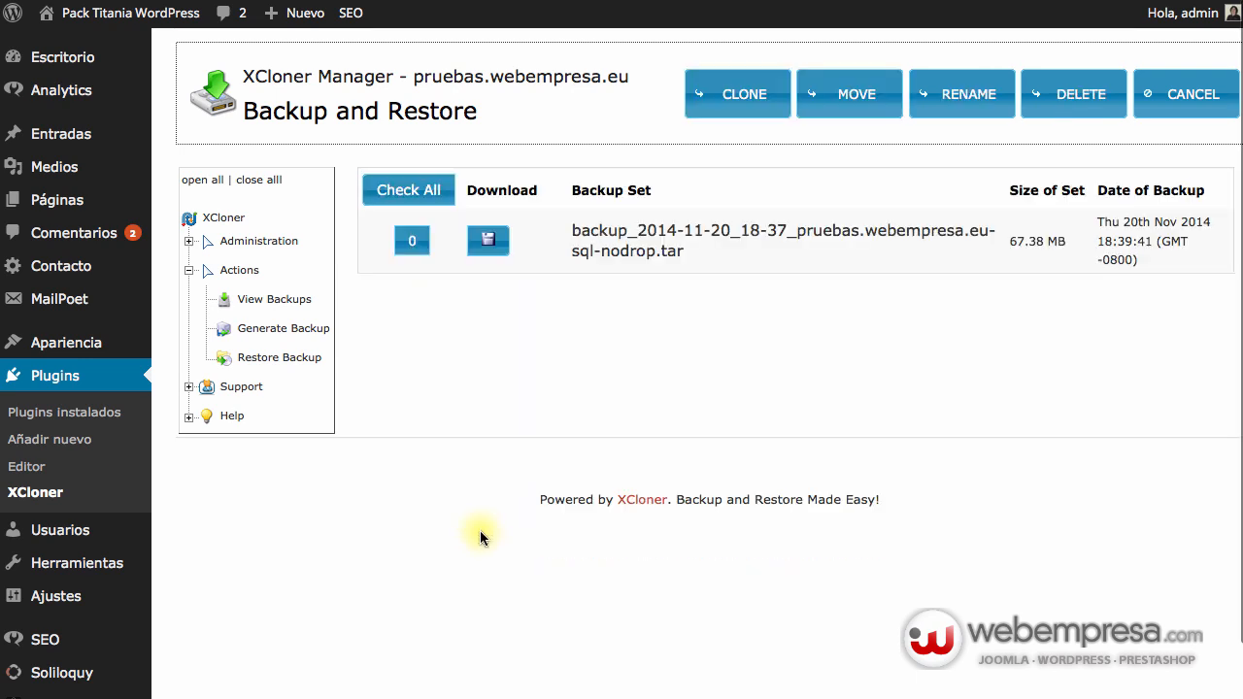